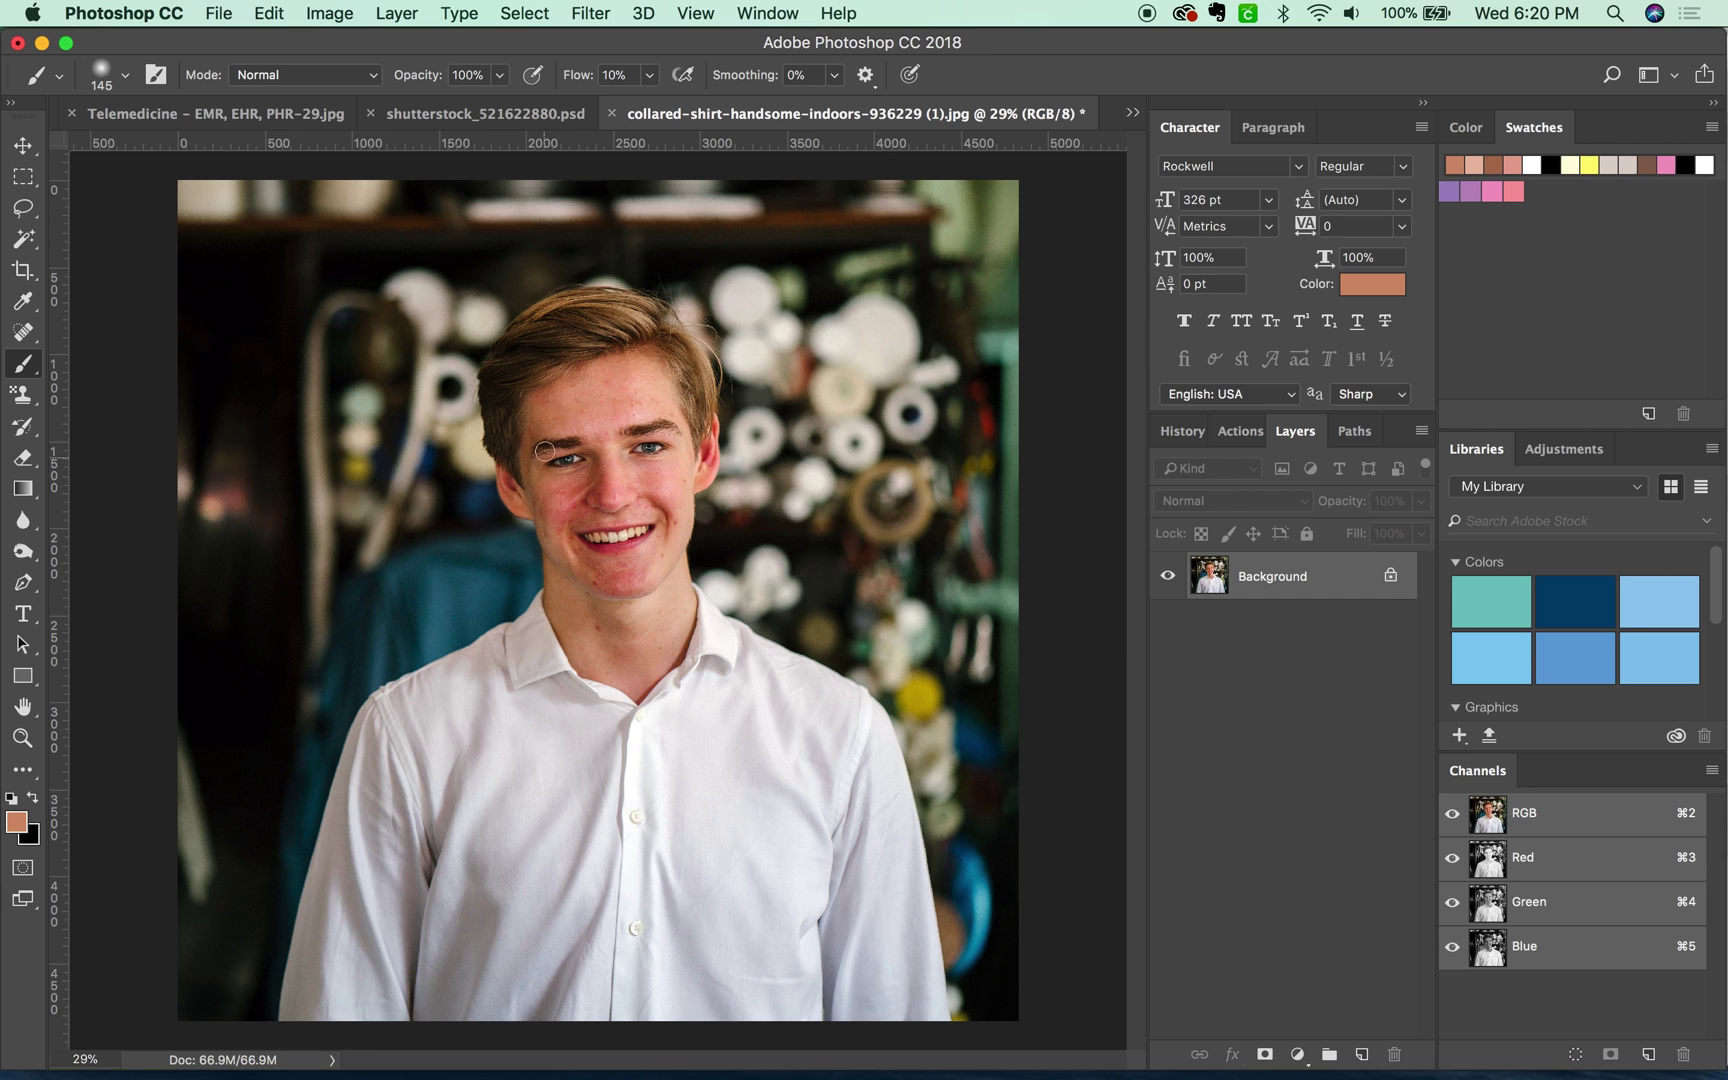
- Zoom in and centre the view on the young man's face, then duplicate the Background layer
left_click(39, 183)
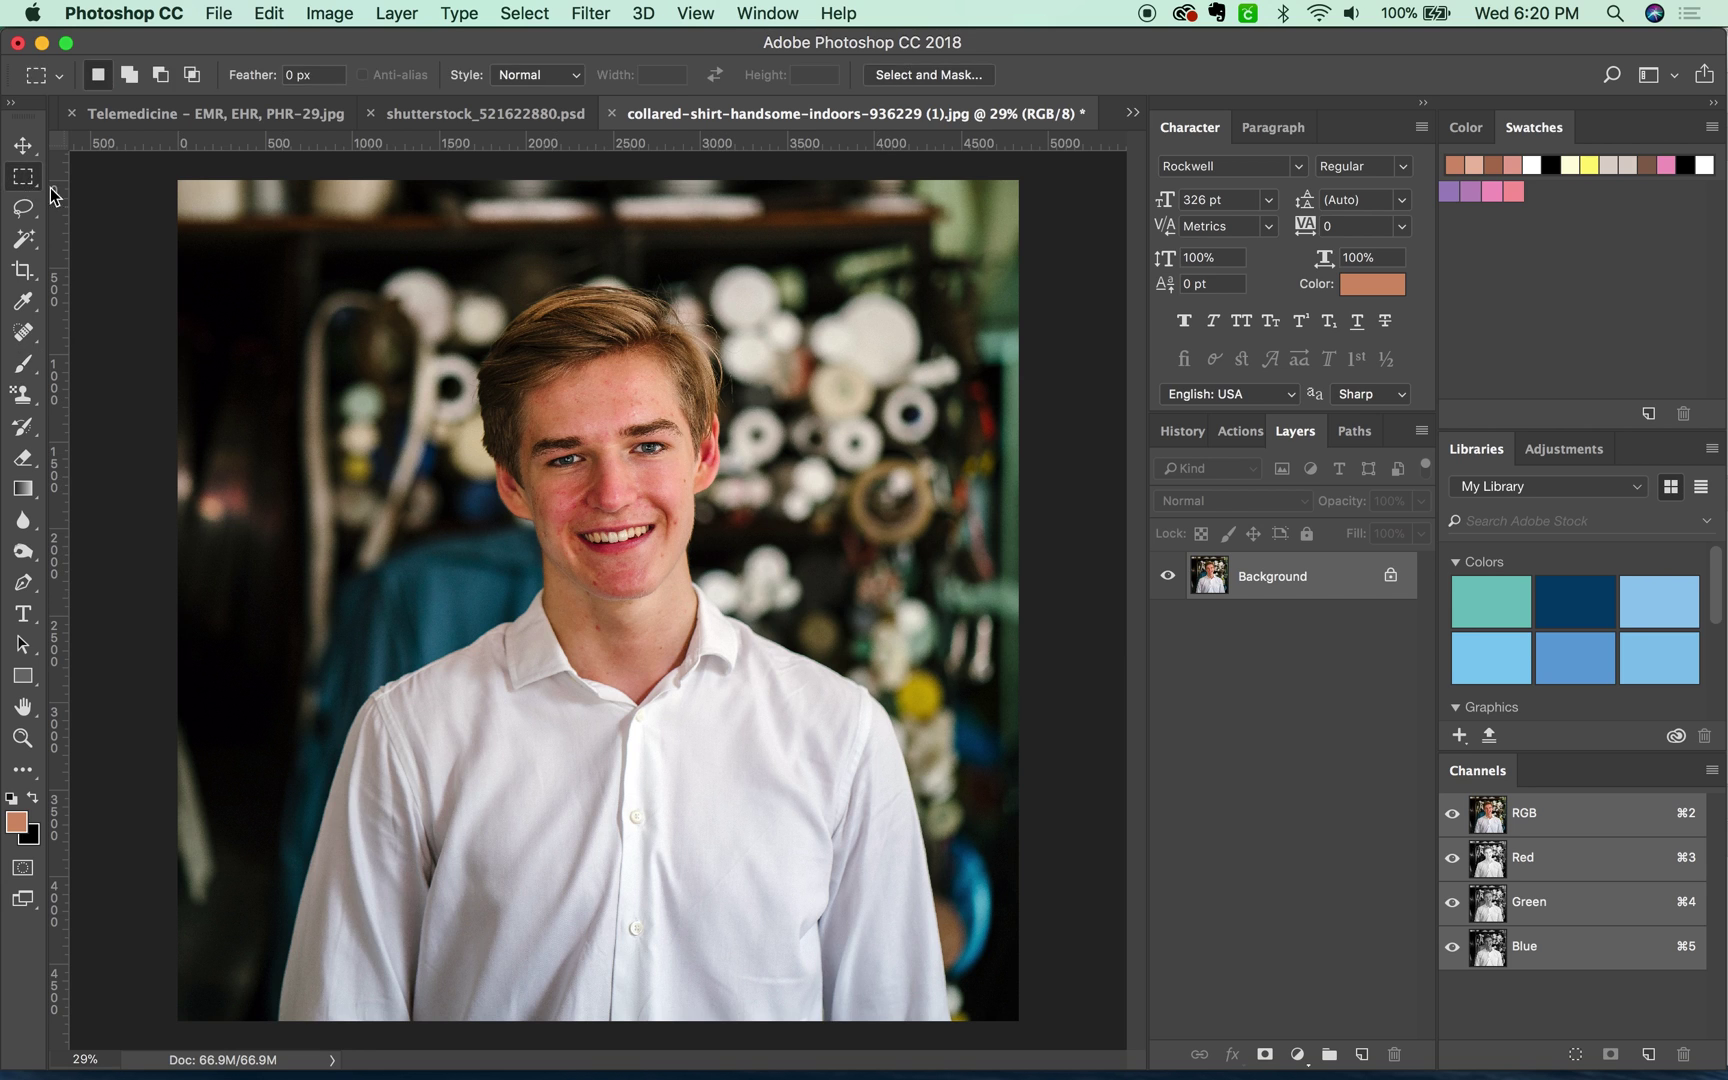
key("z")
left_click_drag(524, 605, 920, 205)
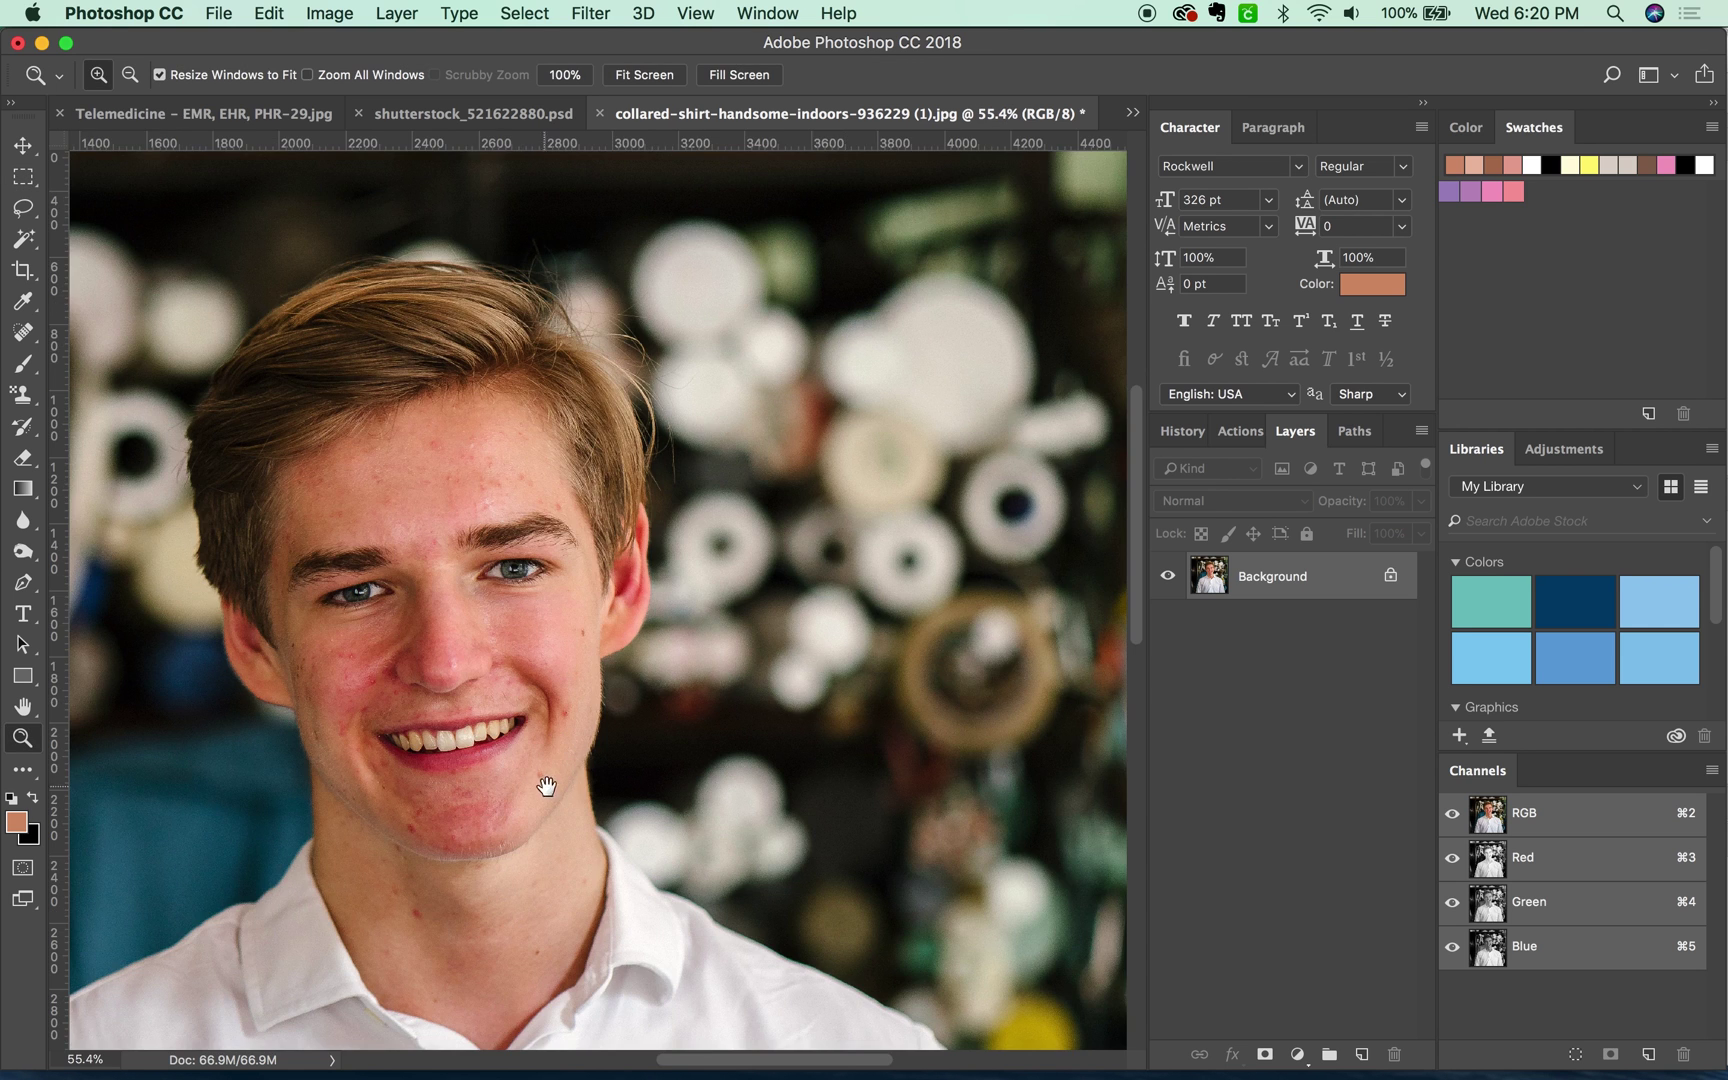
left_click_drag(544, 787, 747, 688)
scroll(747, 688, "down", 3)
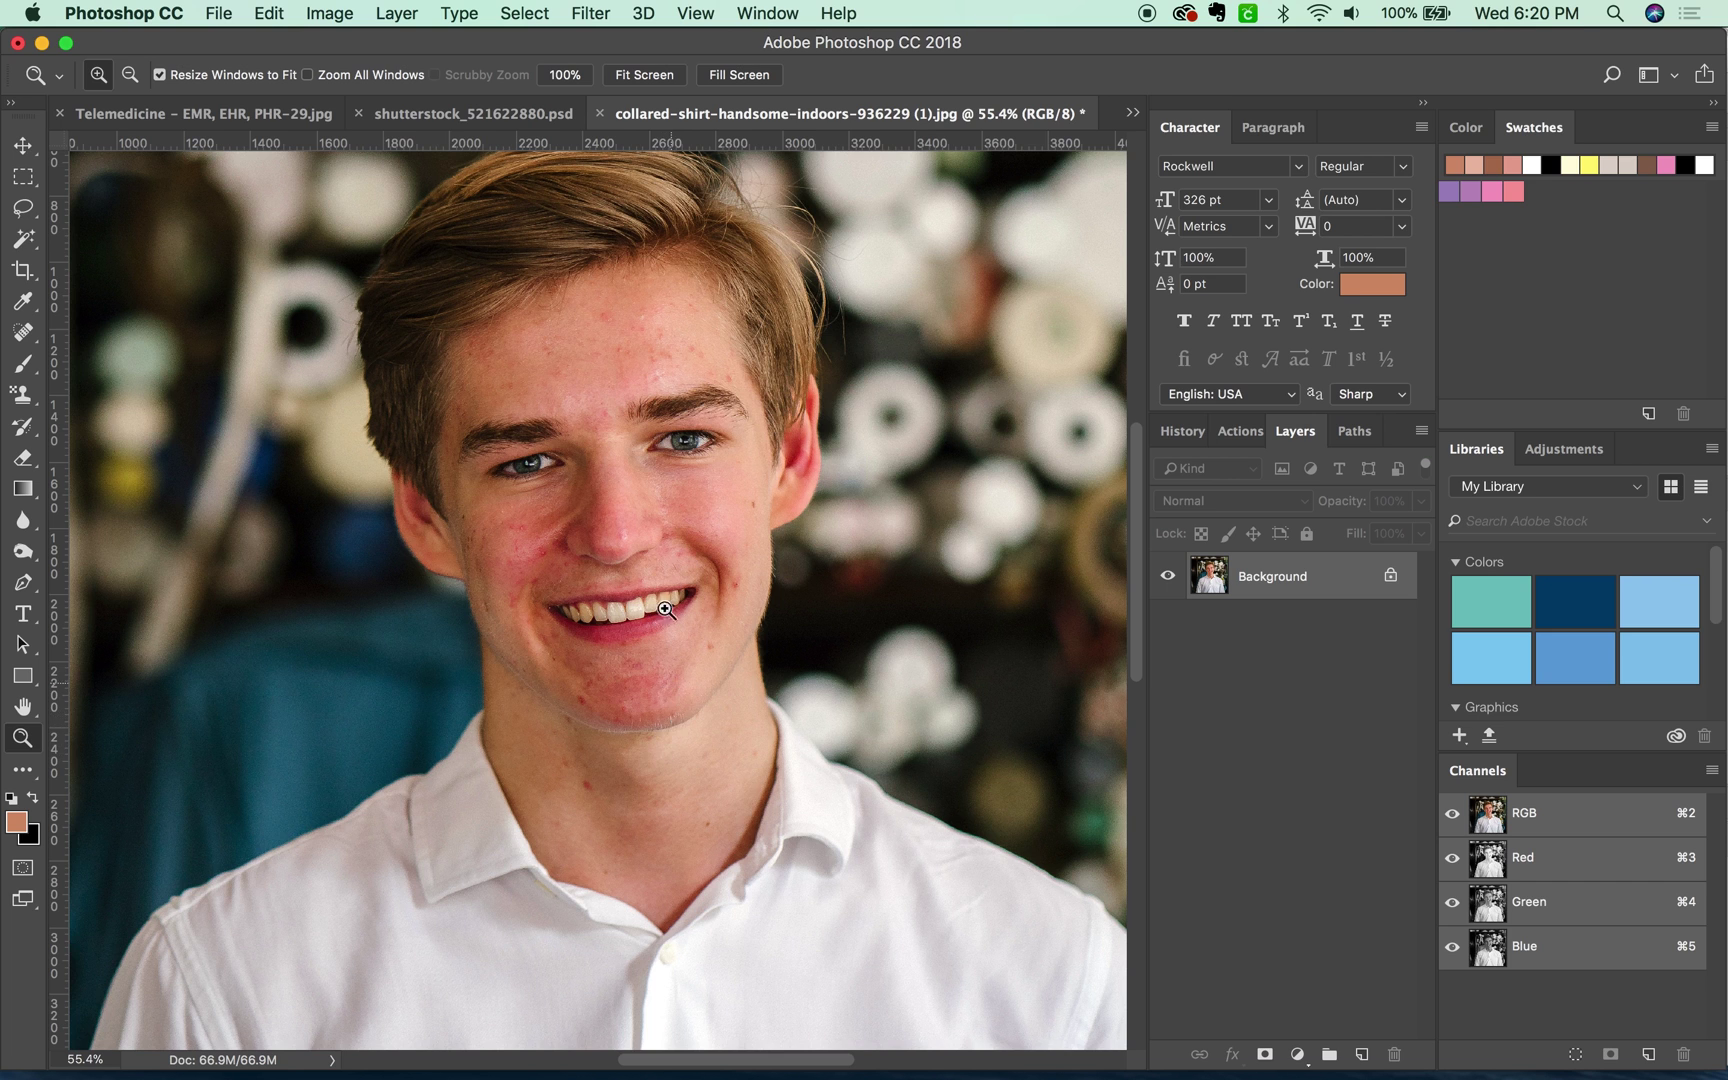
mouse_move(629, 791)
left_mouse_down()
mouse_move(663, 756)
mouse_move(646, 784)
left_mouse_up()
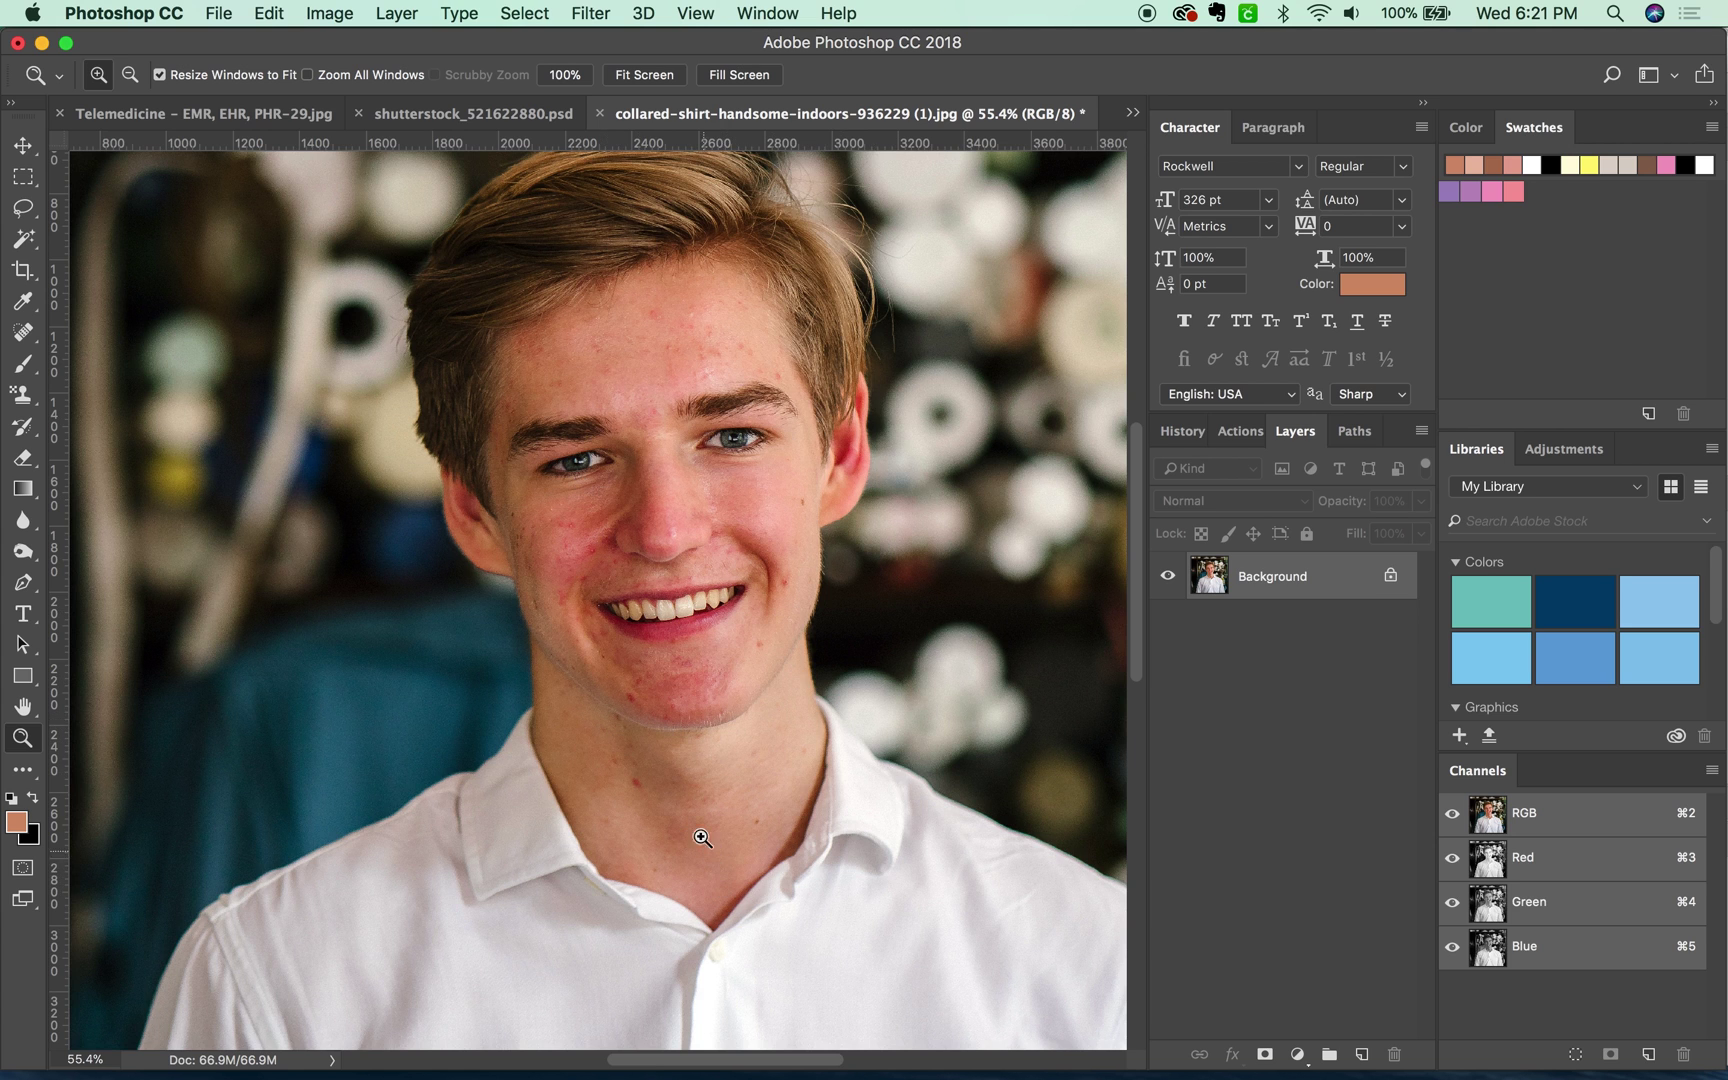
scroll(716, 837, "up", 3)
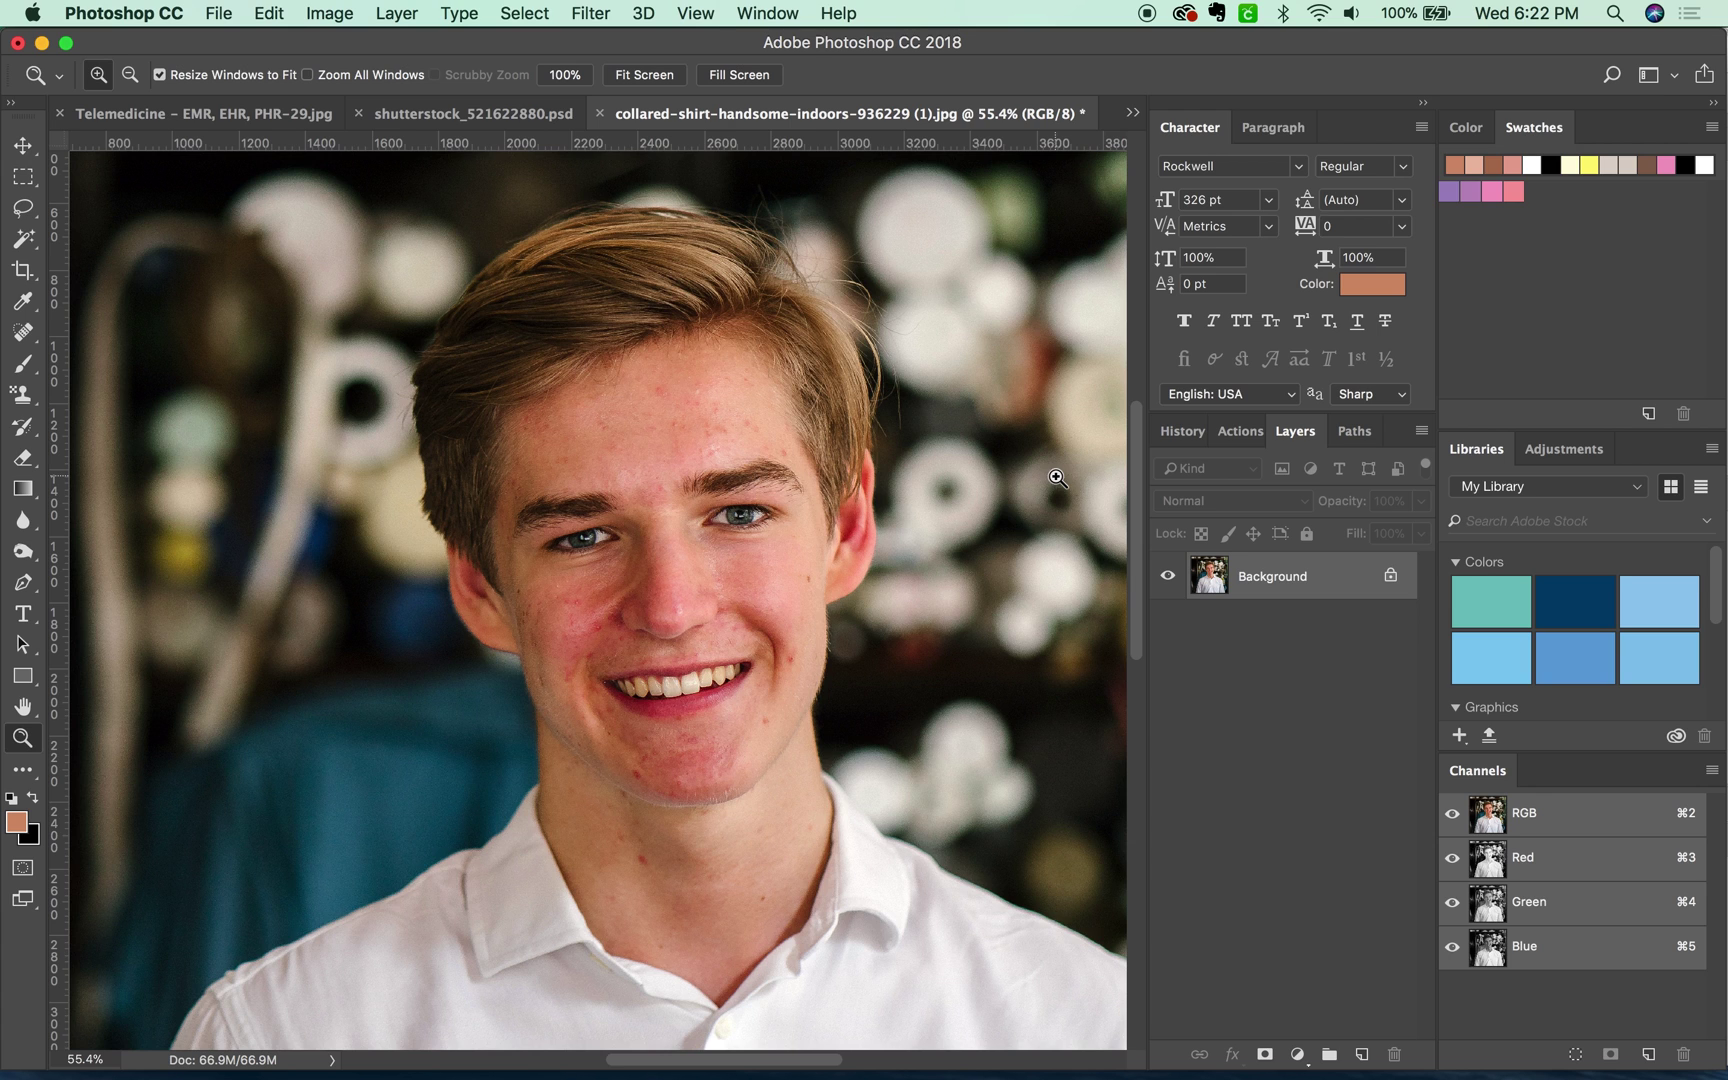
left_click_drag(1342, 587, 1360, 1057)
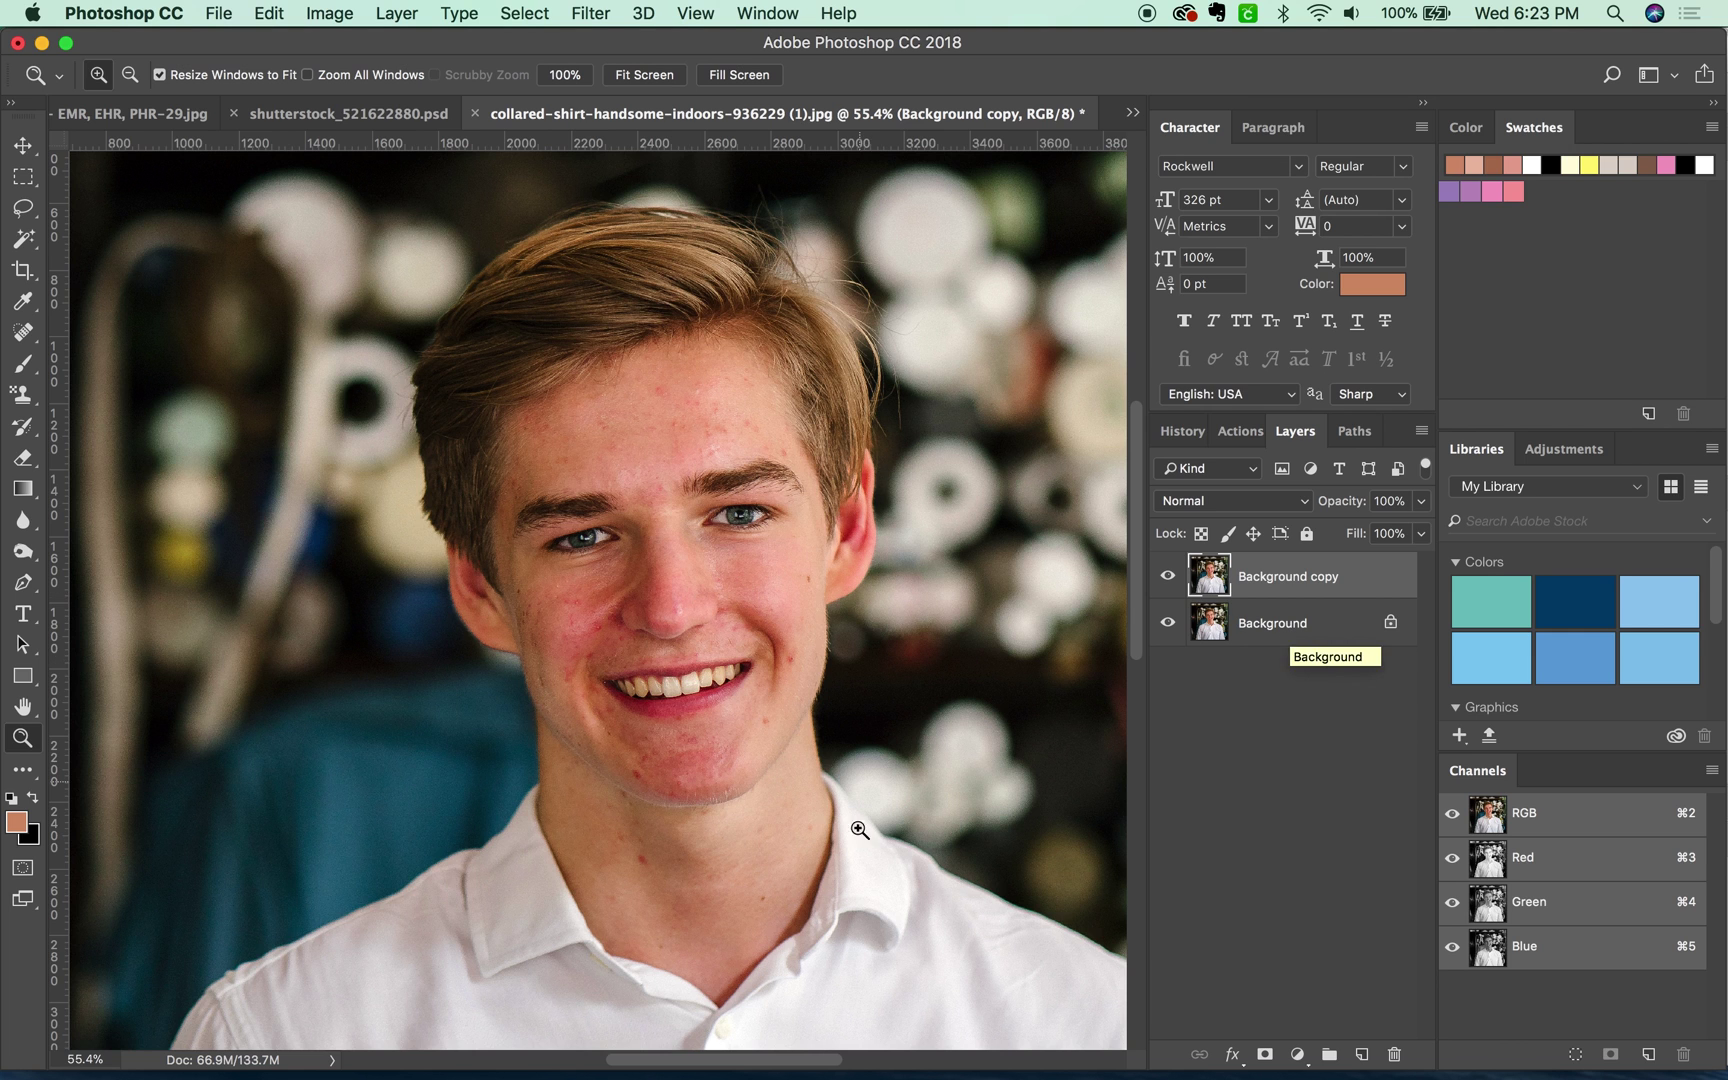
- Invert the Background copy layer and set its blend mode to Vivid Light
key("super+i")
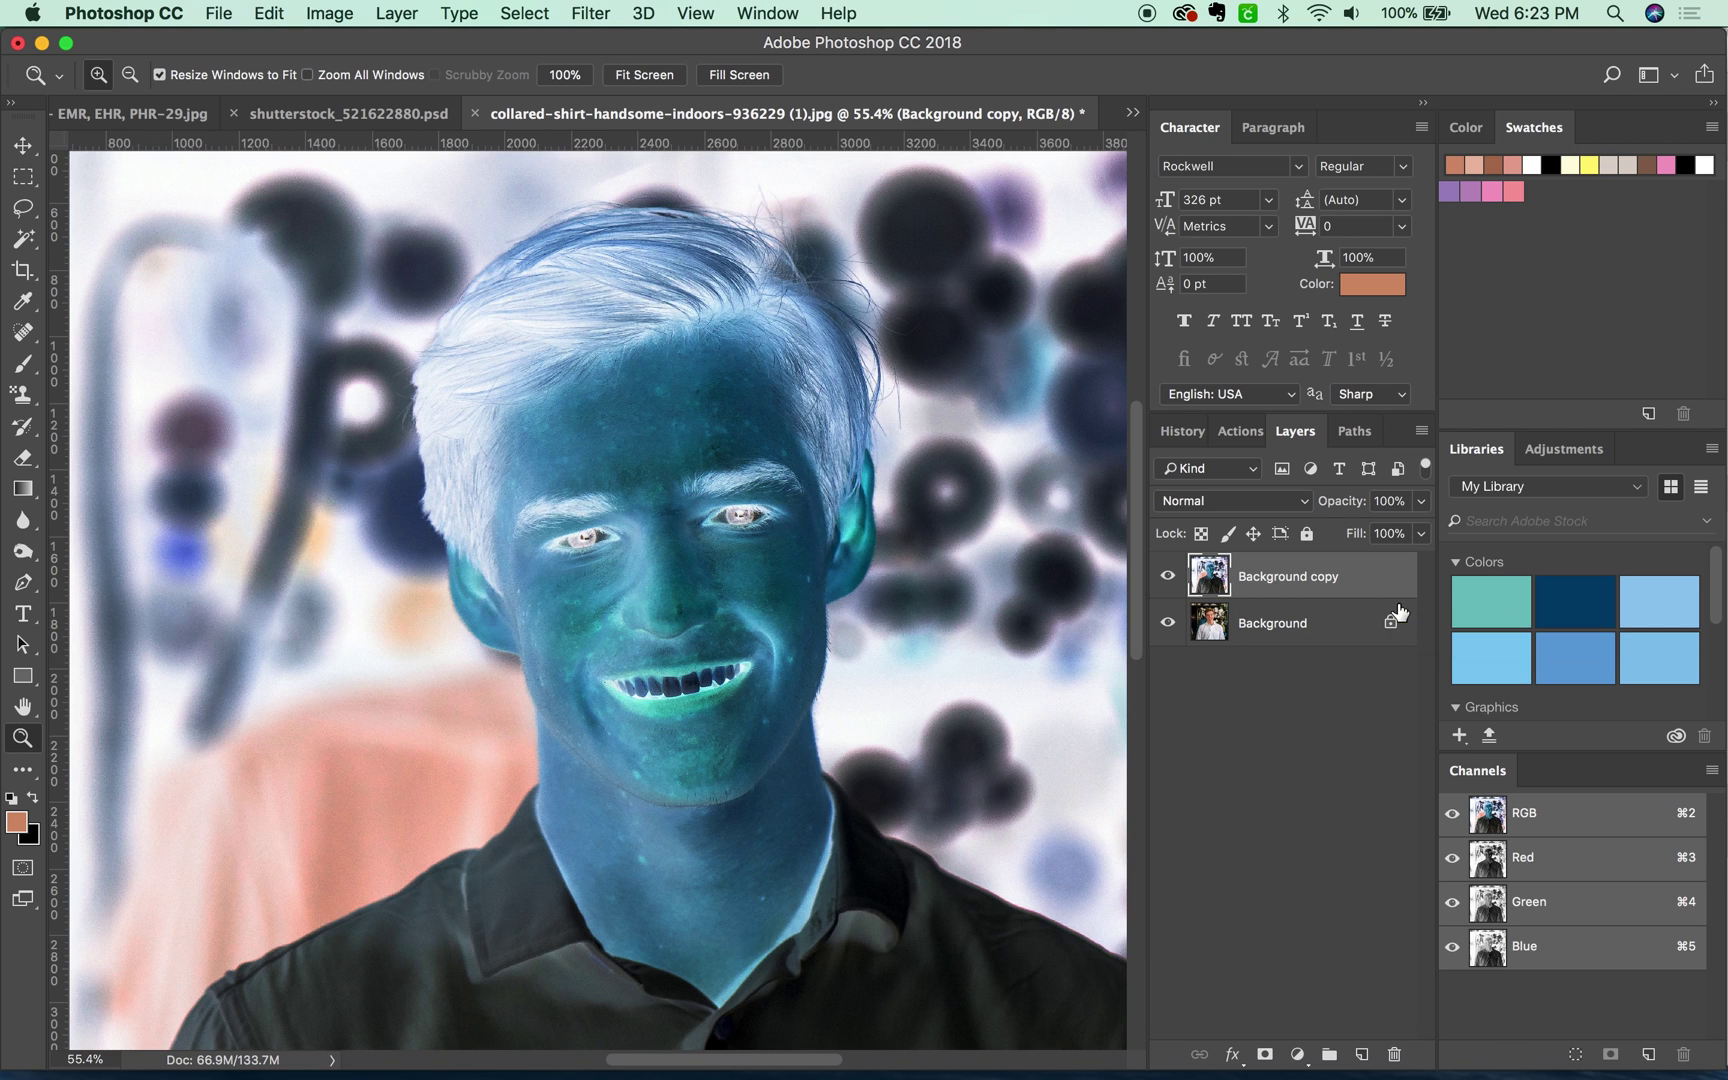
left_click(329, 13)
mouse_move(362, 80)
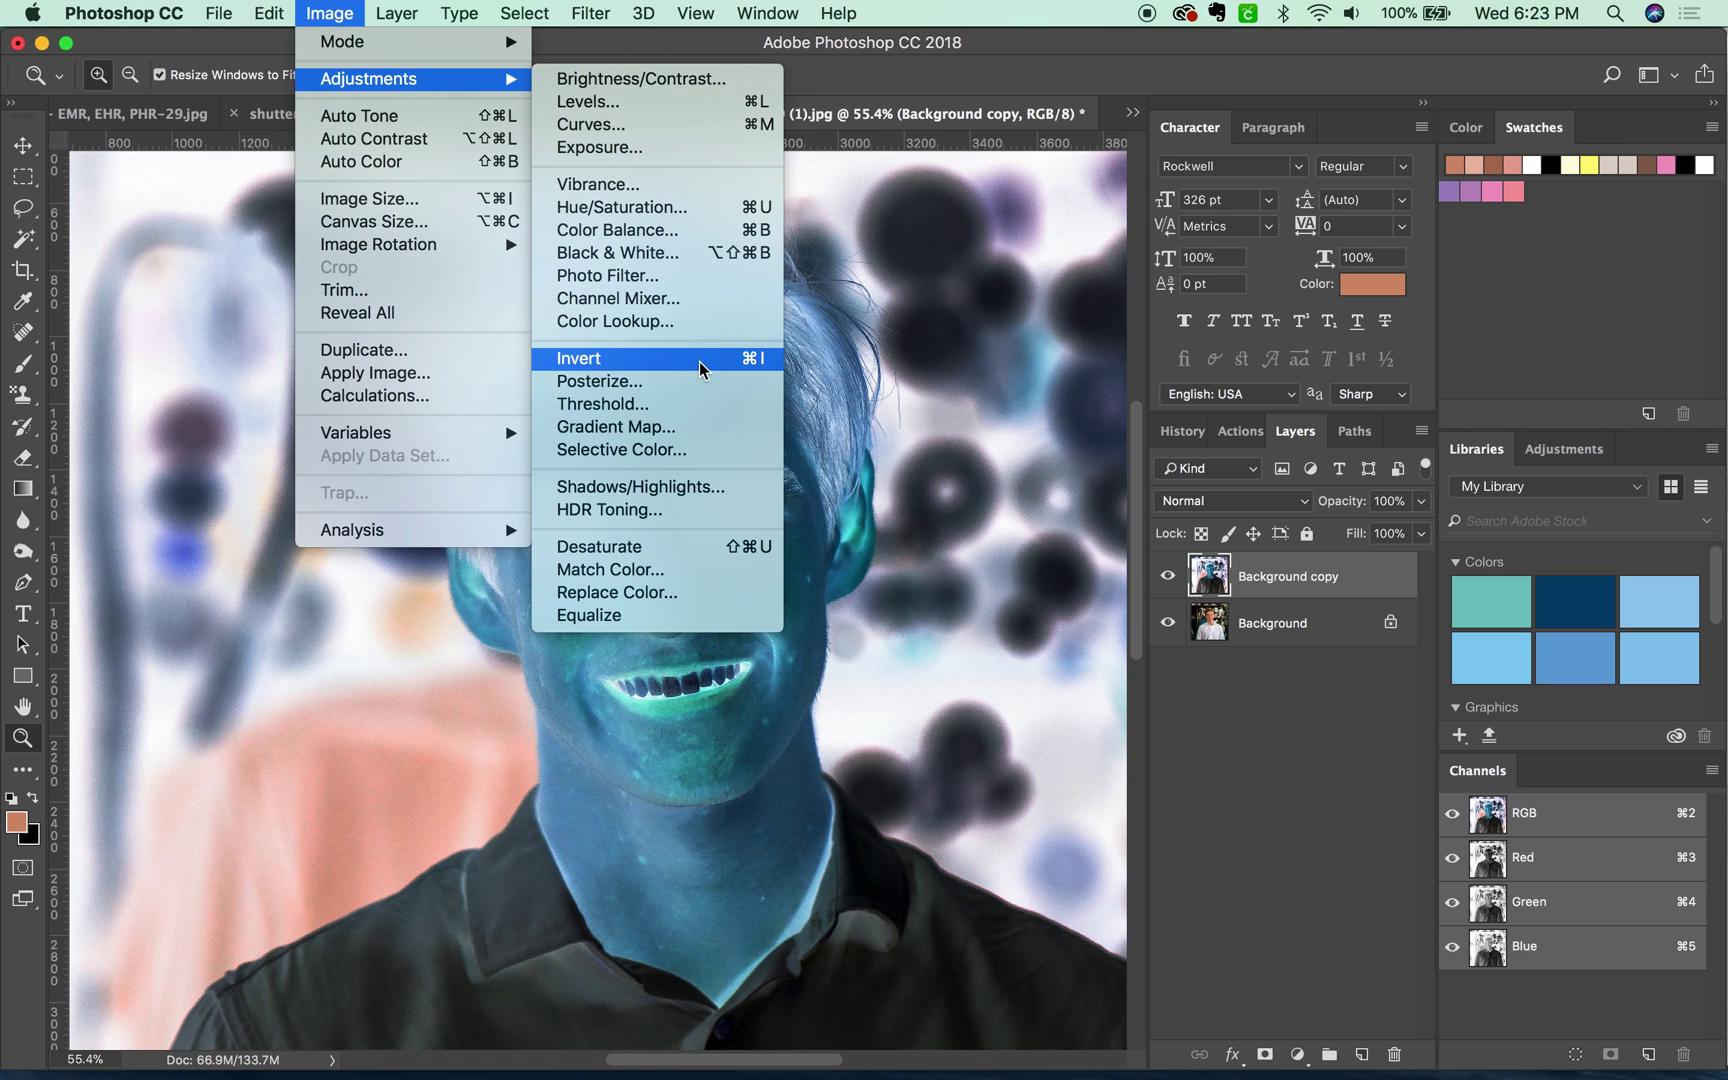
left_click(1310, 822)
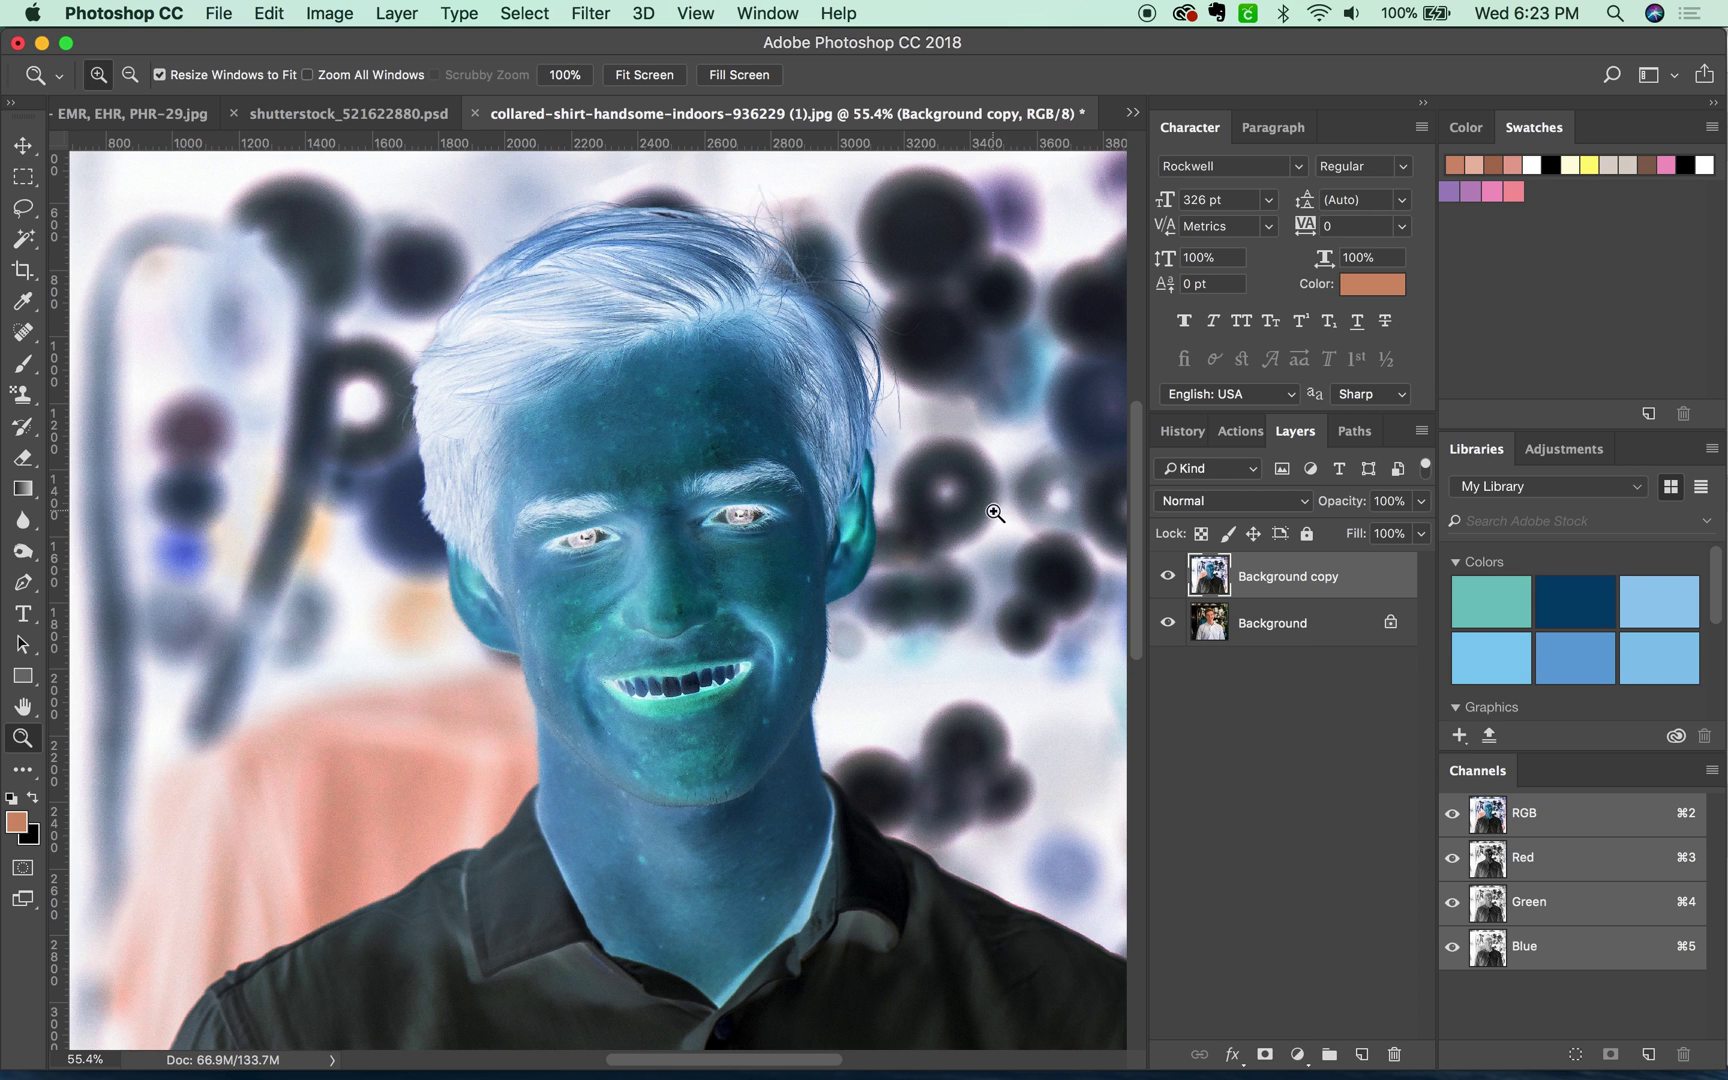
left_click(1272, 501)
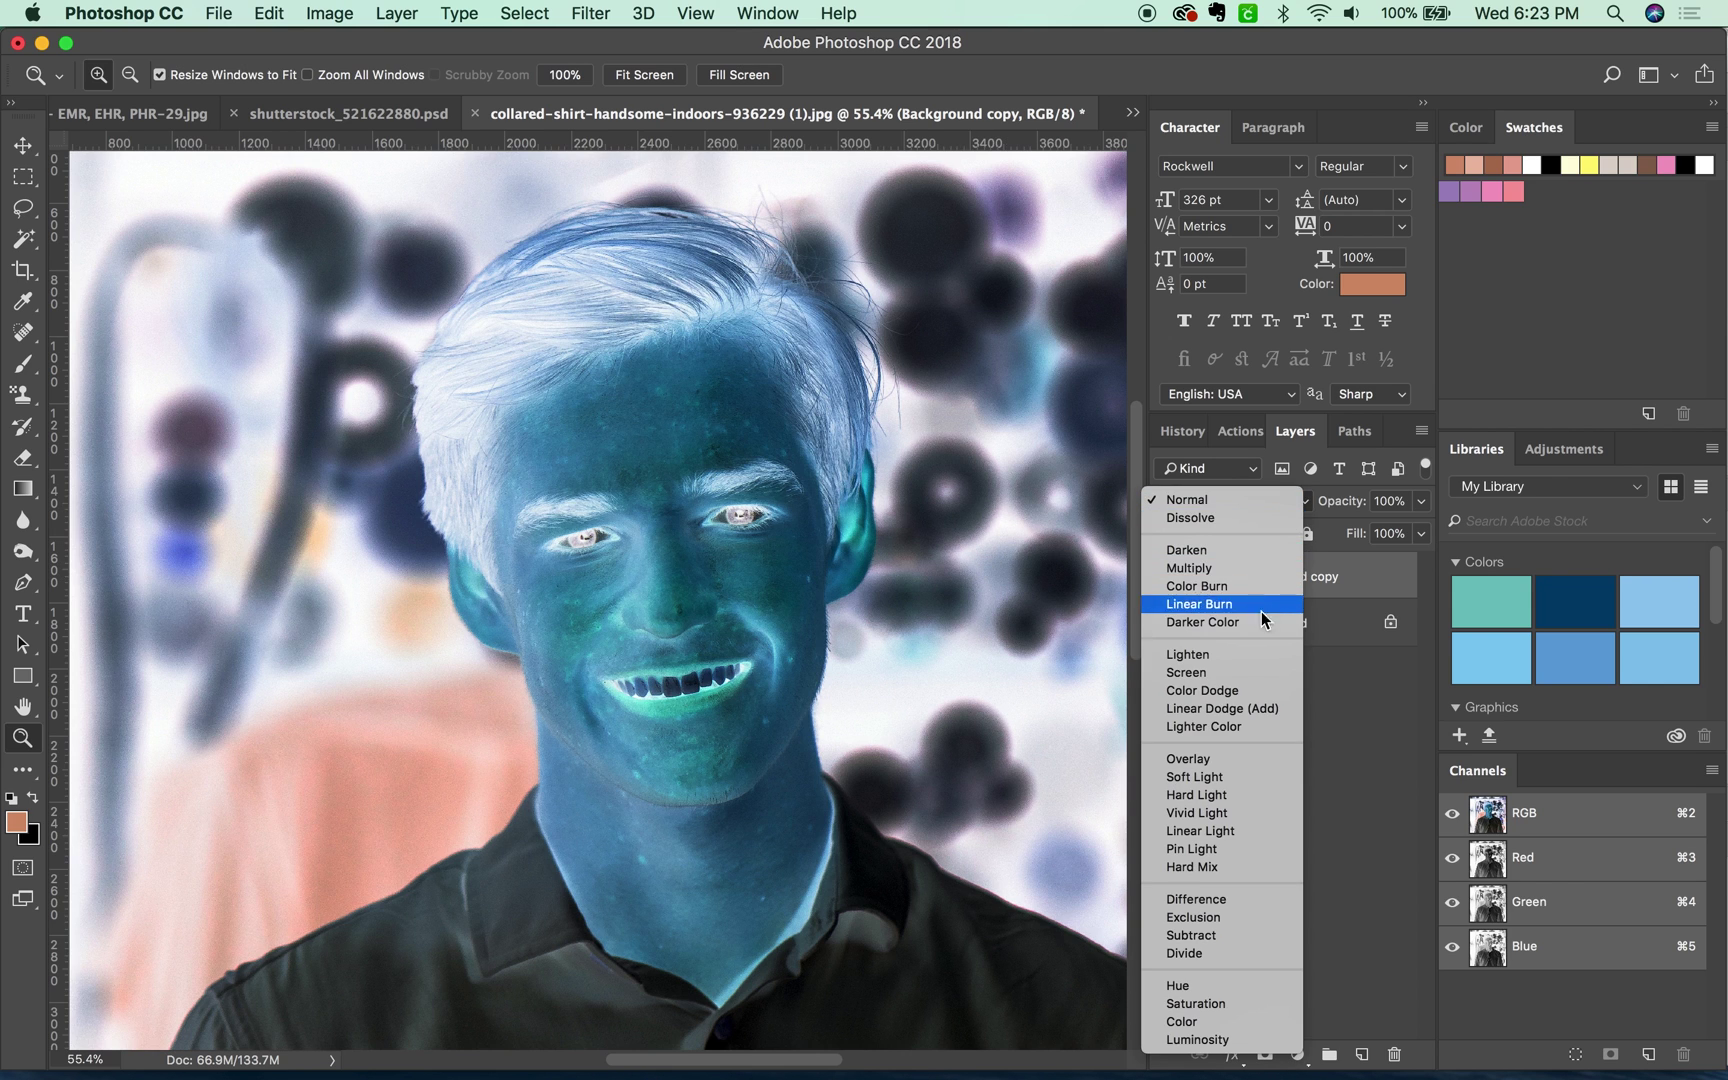
left_click(1243, 810)
key("super+minus")
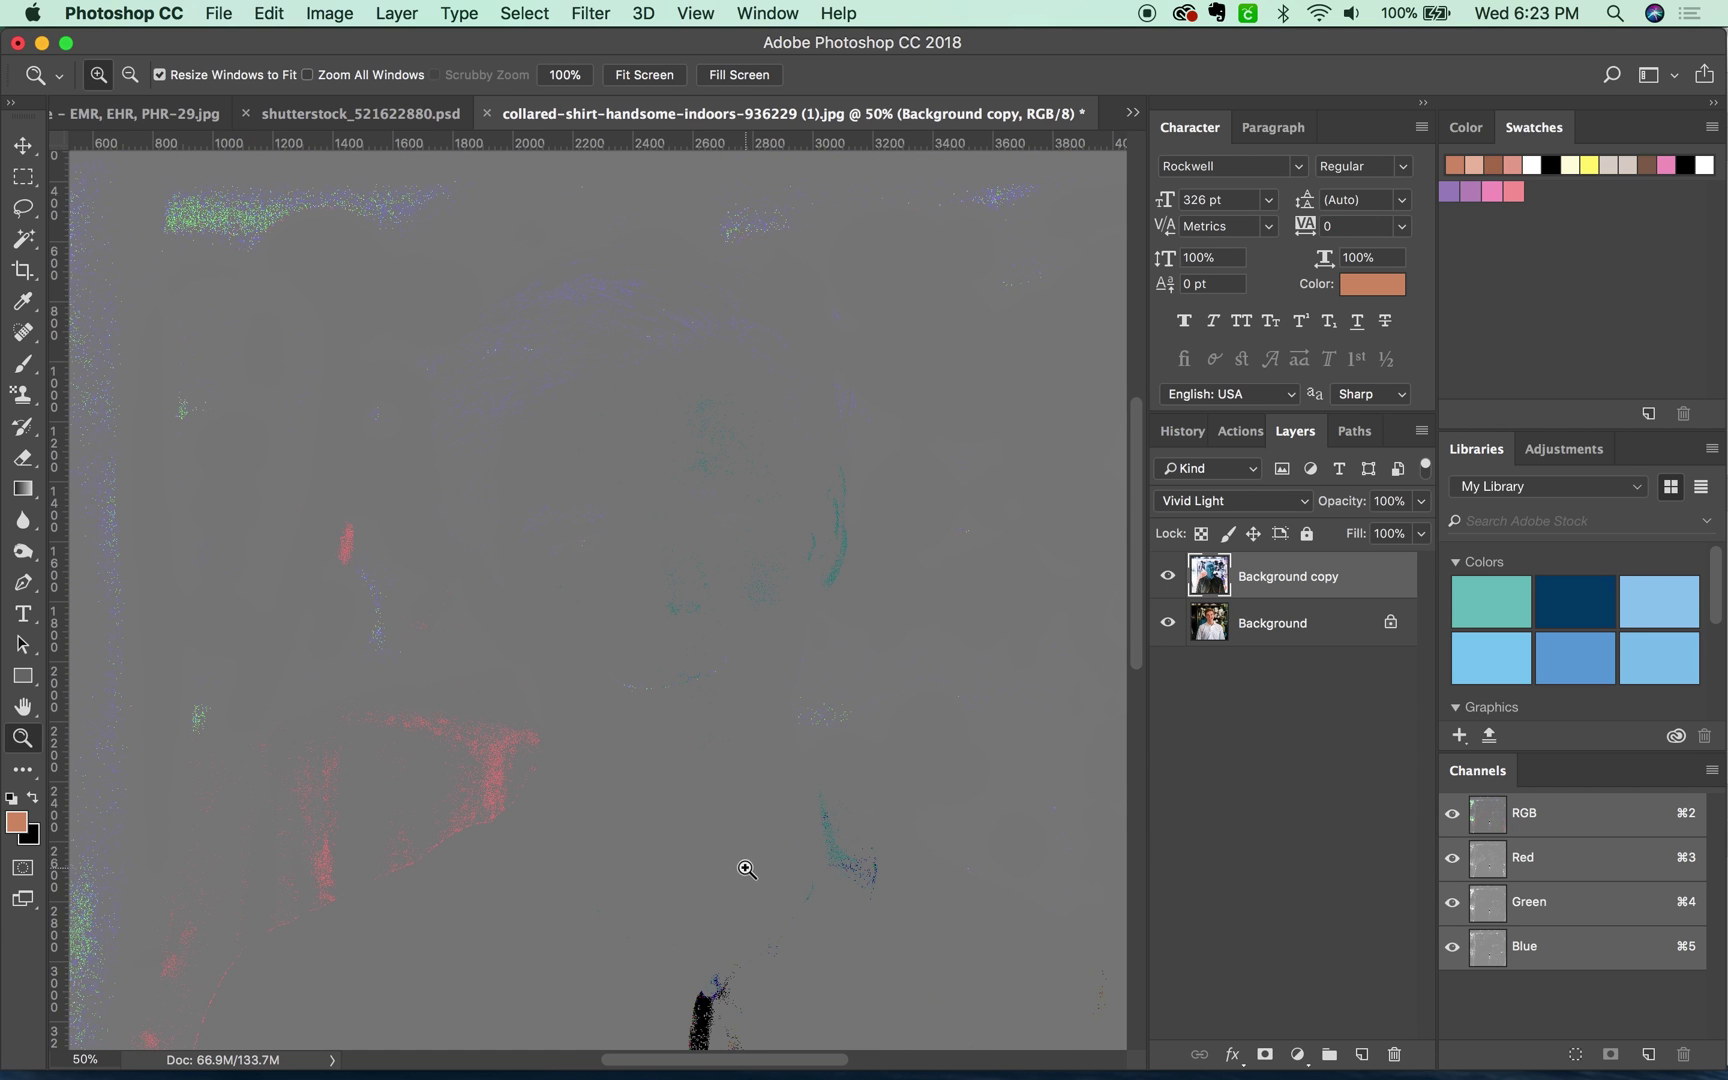
- Apply a High Pass filter with a radius of about 9.1 pixels to Background copy
left_click(591, 13)
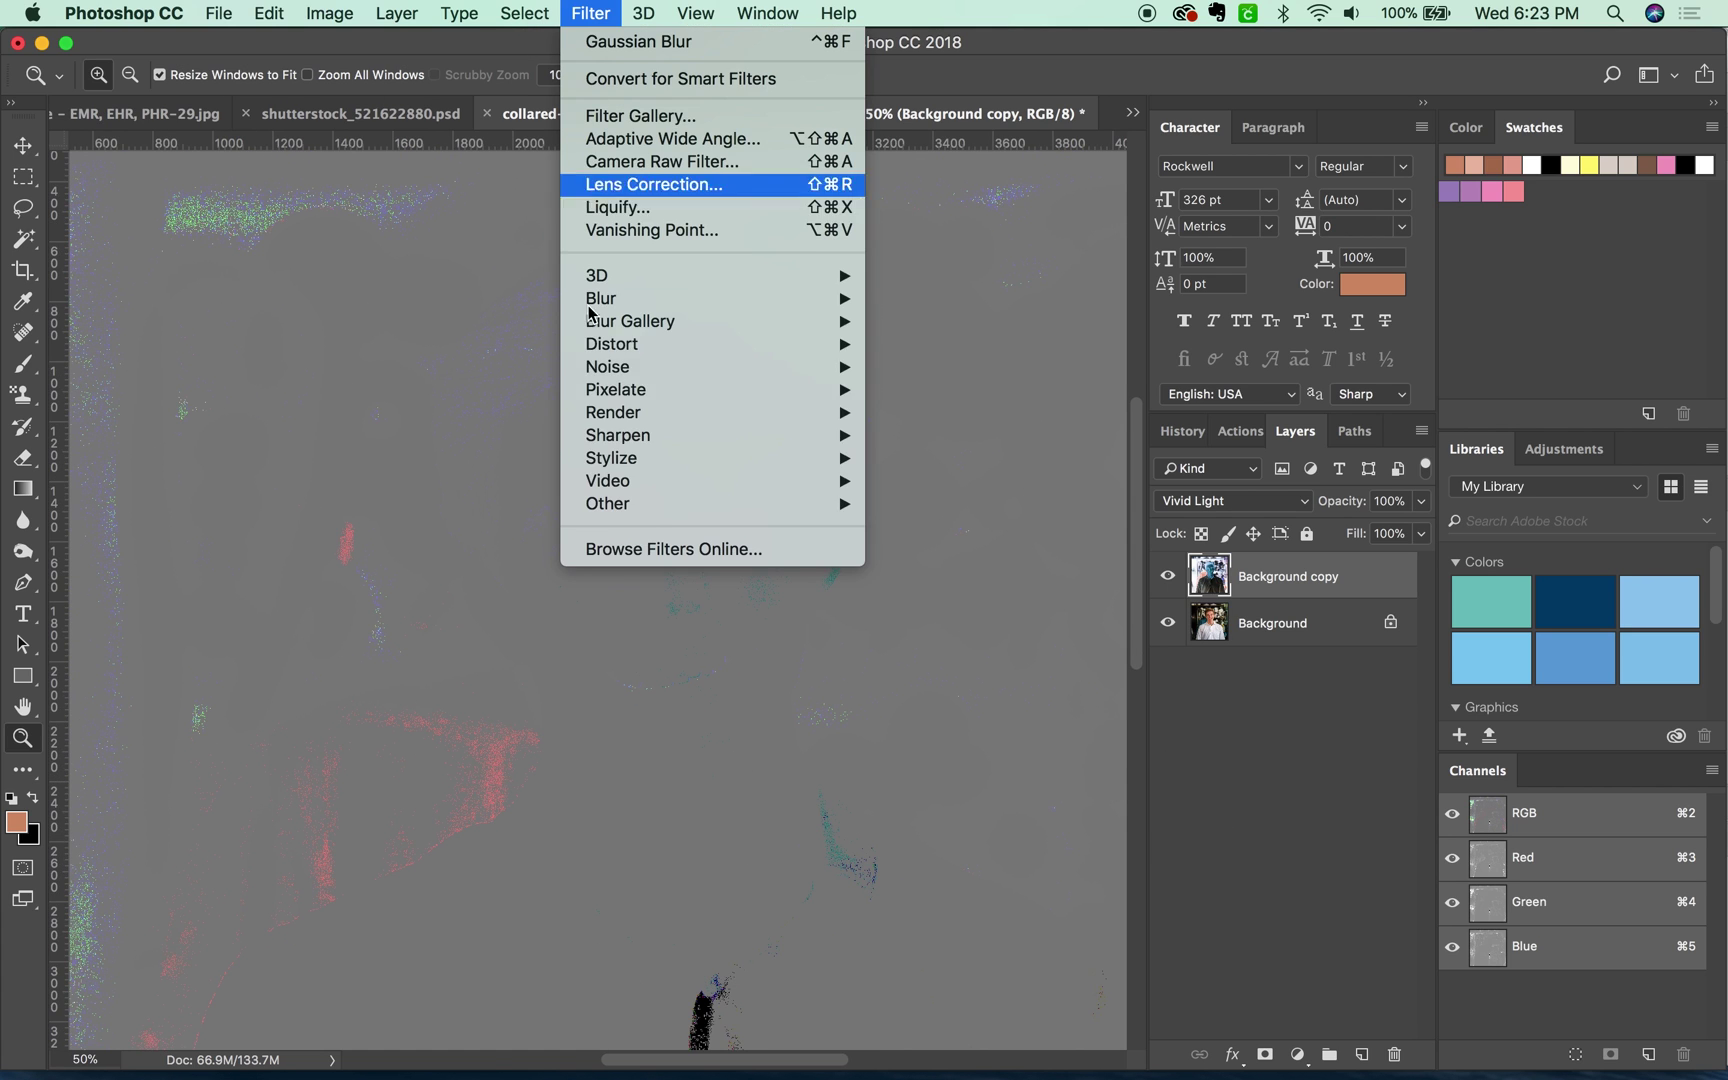
mouse_move(656, 505)
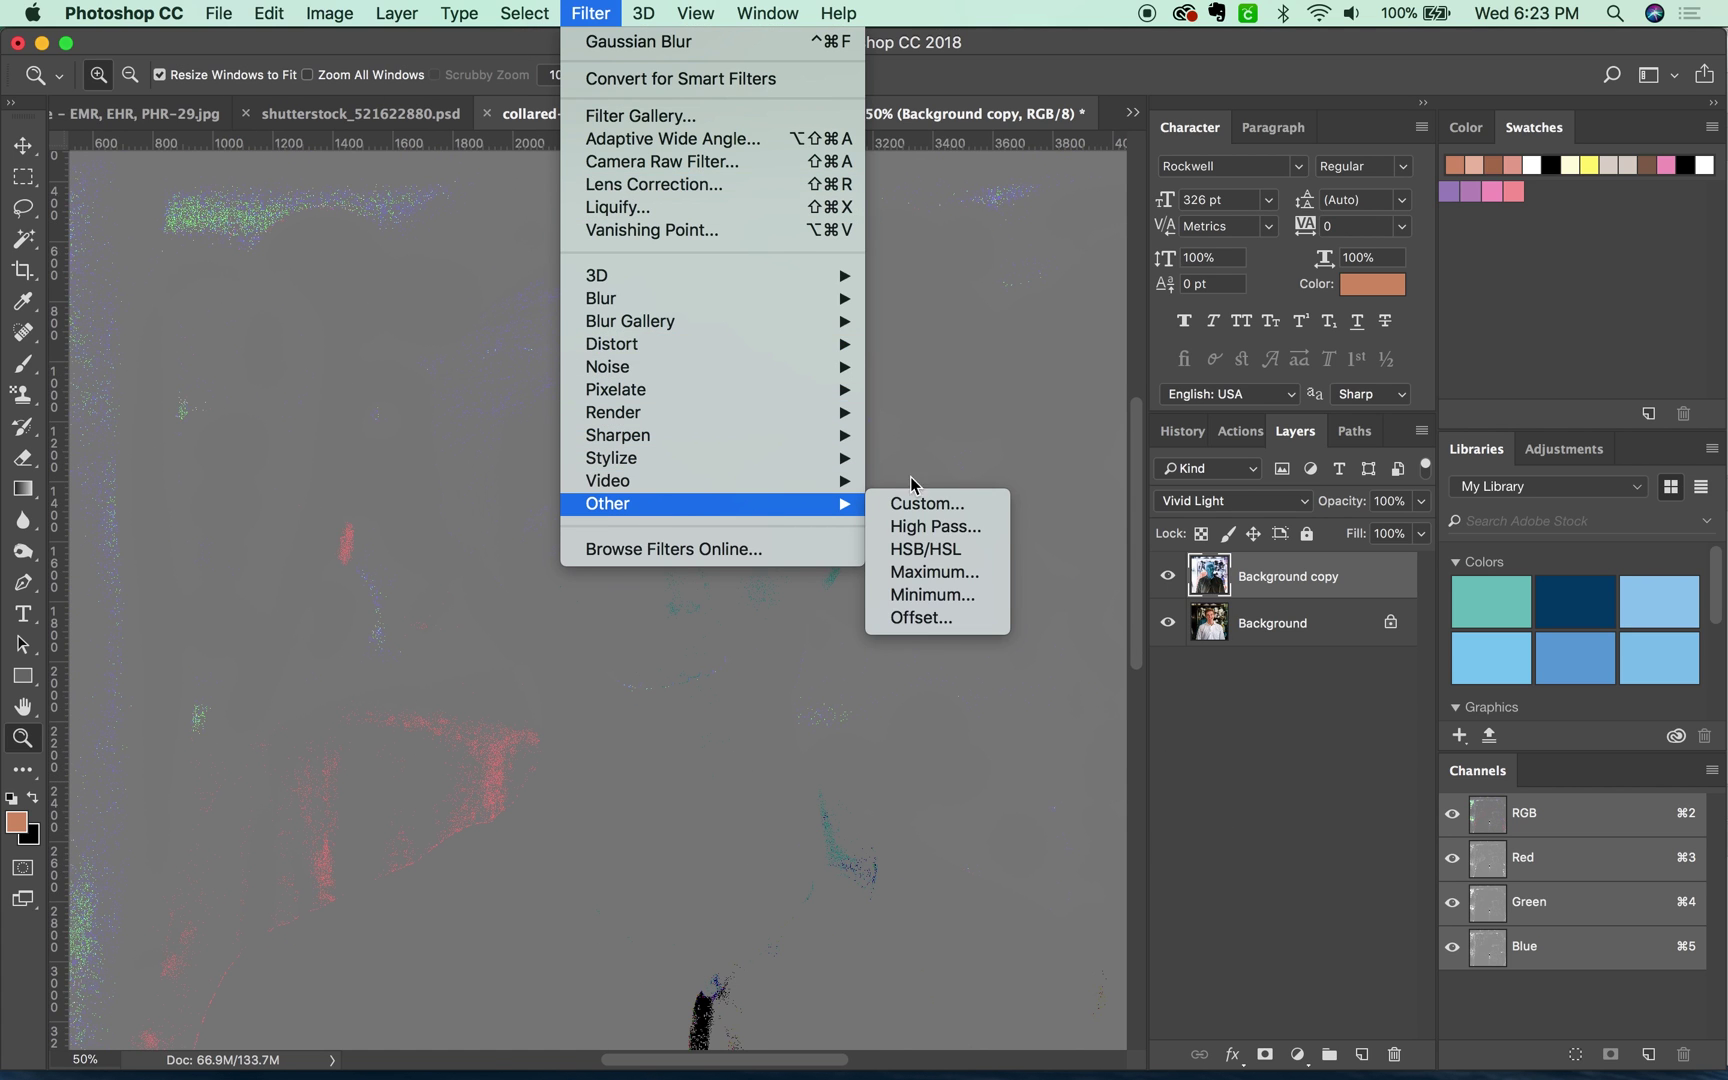
left_click(935, 526)
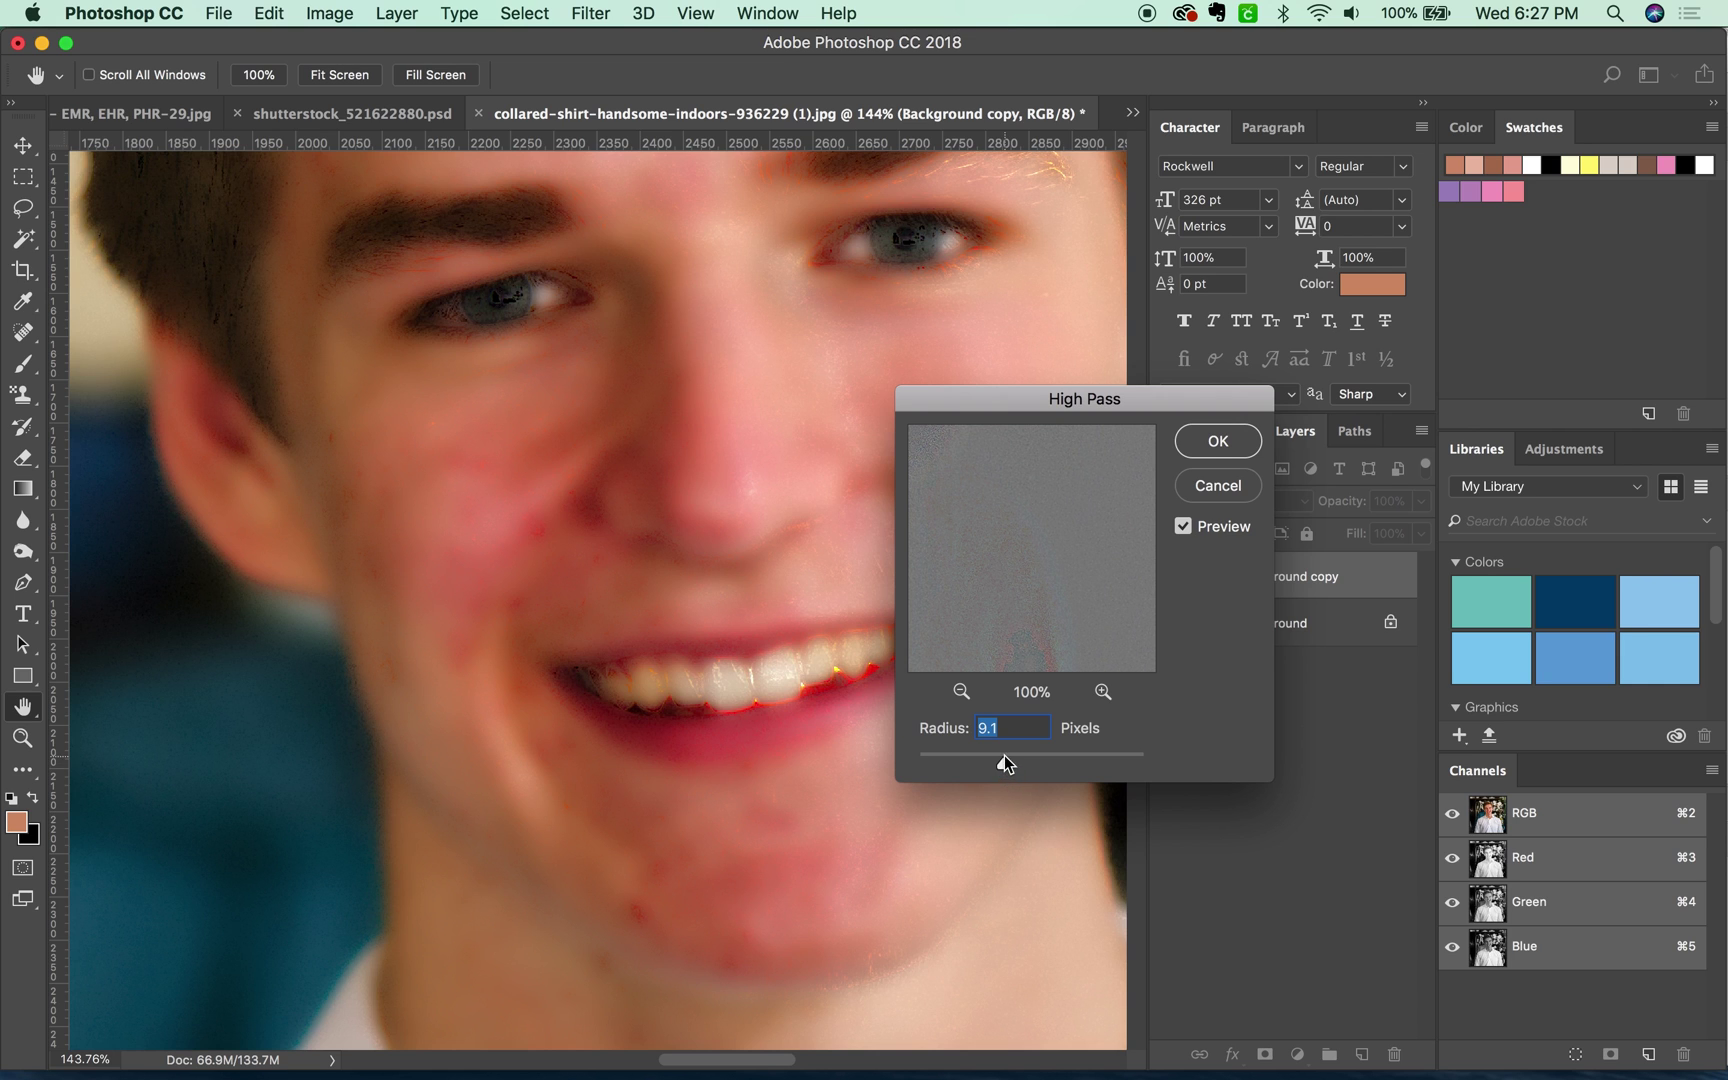
left_click(1203, 440)
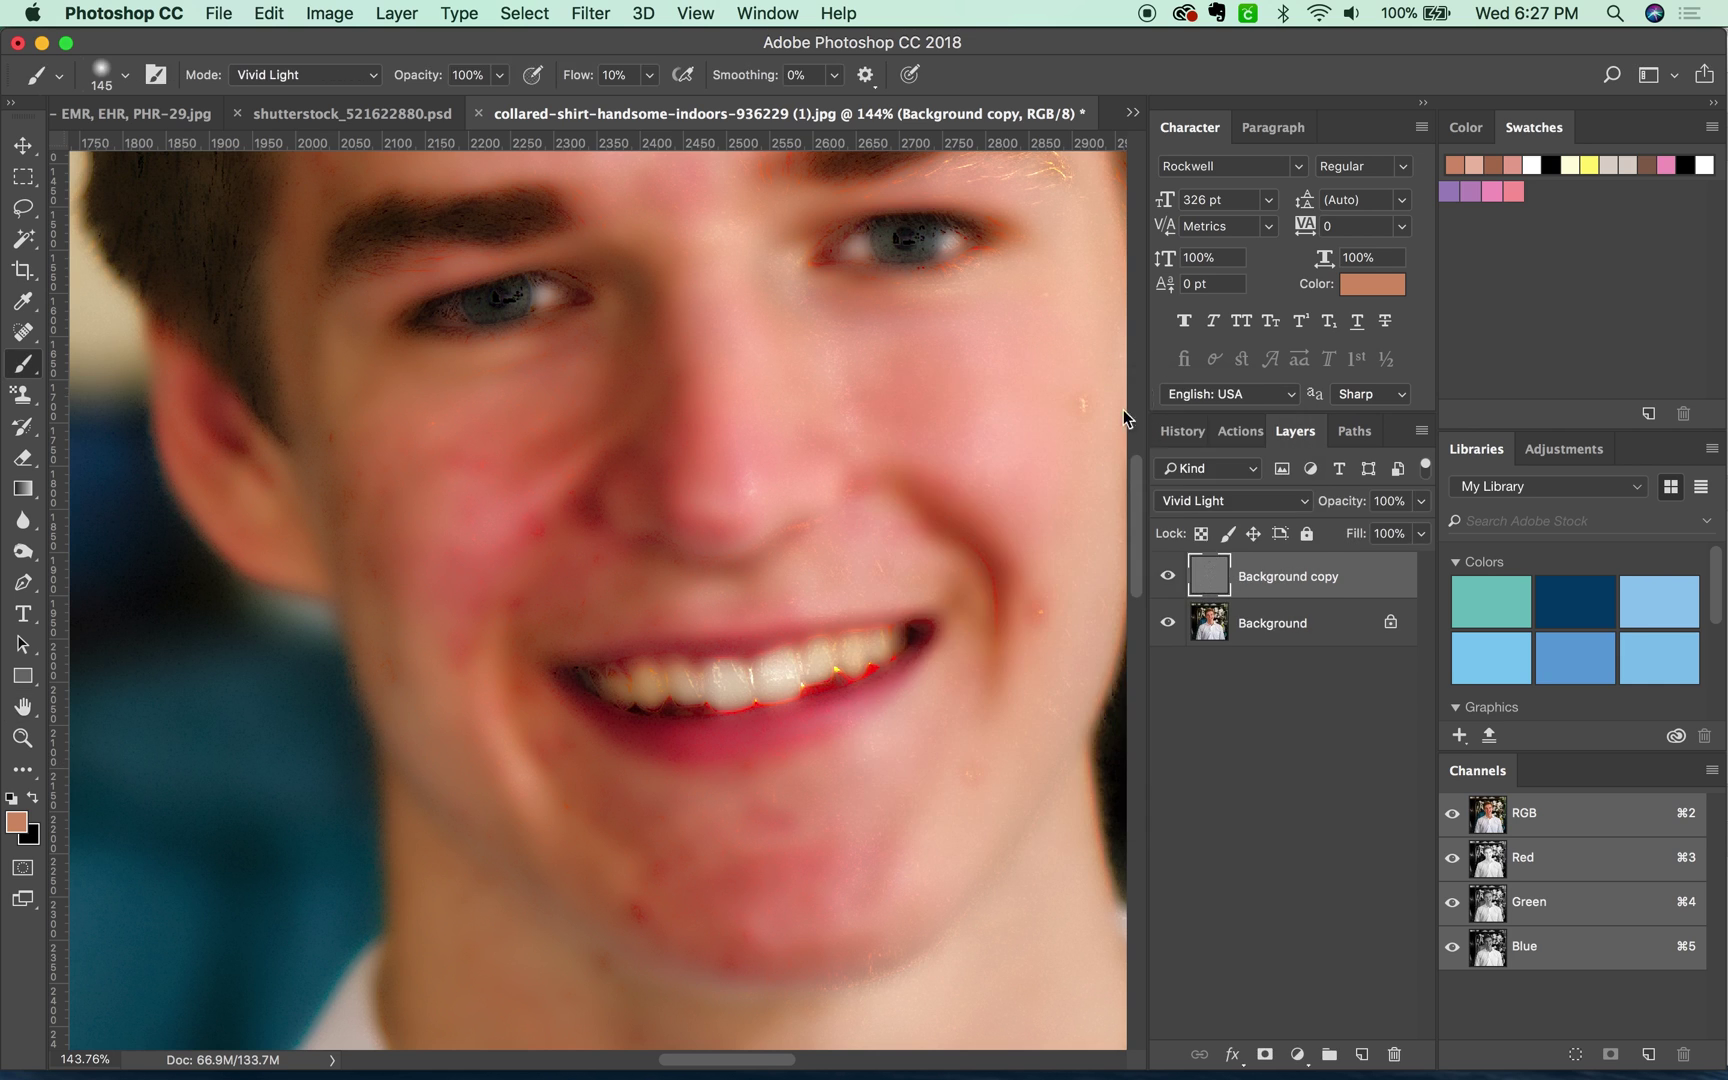
- Apply a Gaussian Blur to Background copy, raising the radius from 1.3 to about 4.2 px
left_click(592, 10)
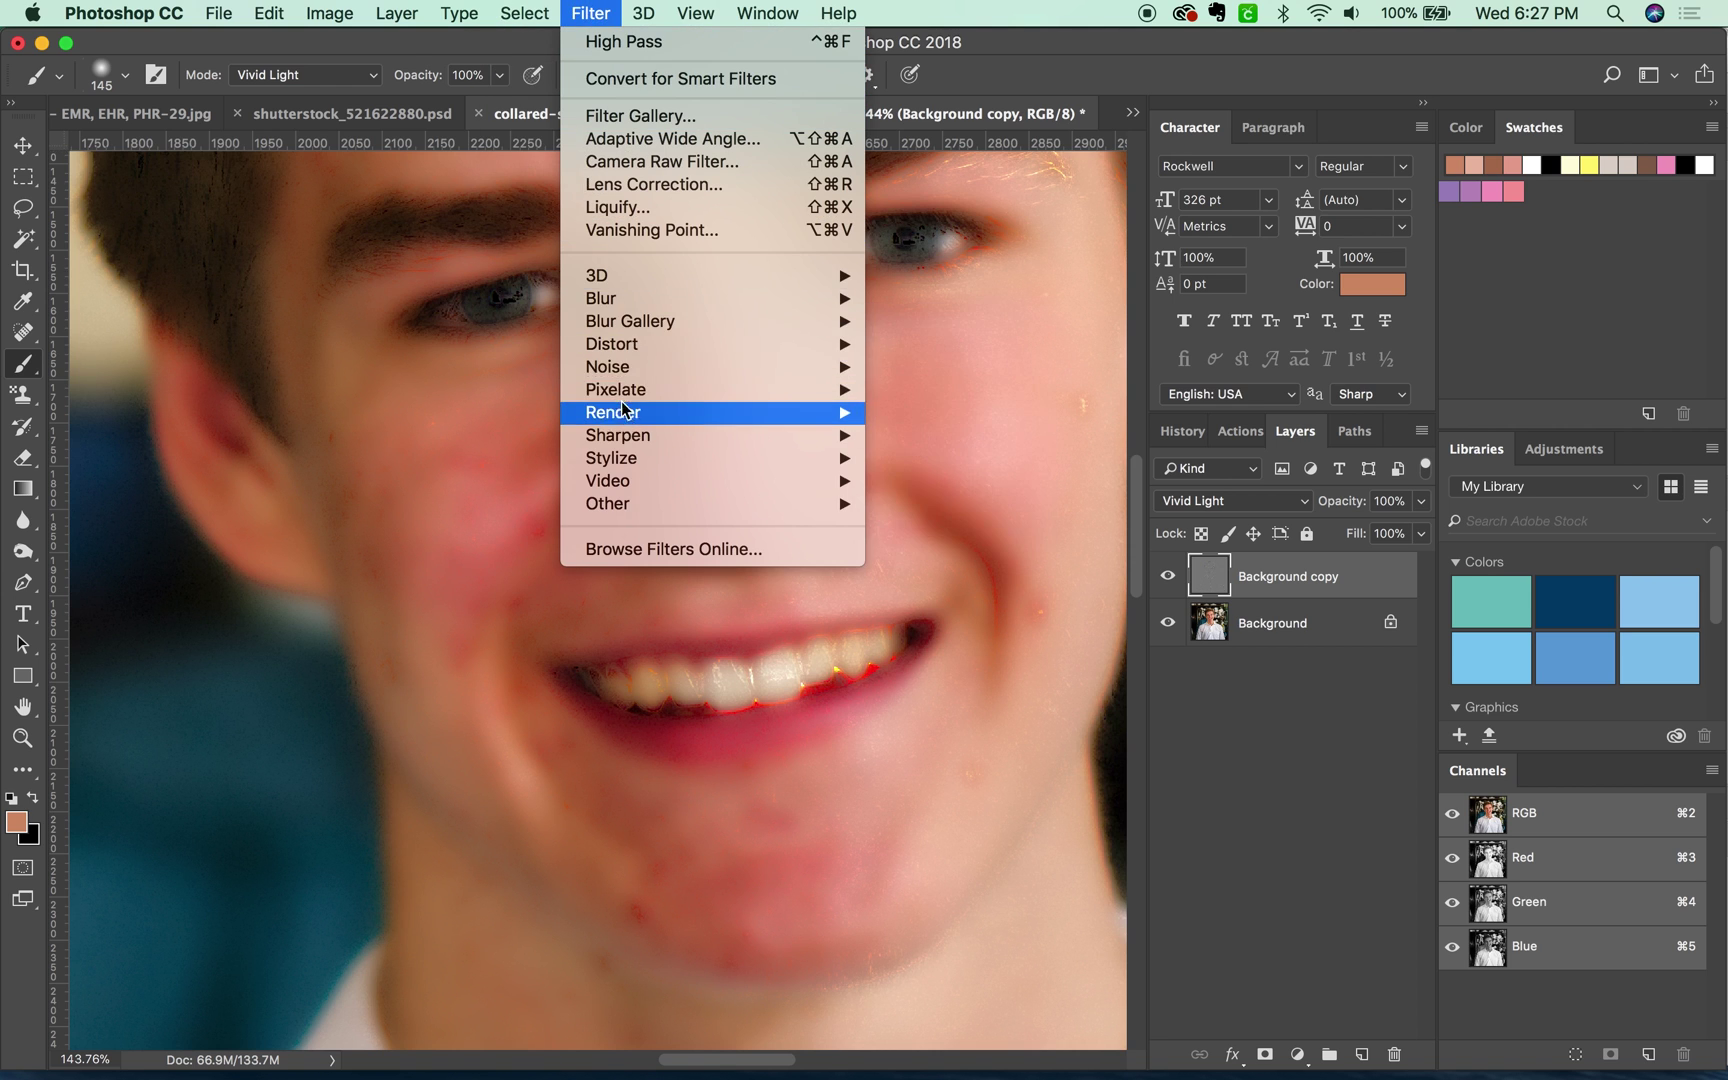
mouse_move(650, 296)
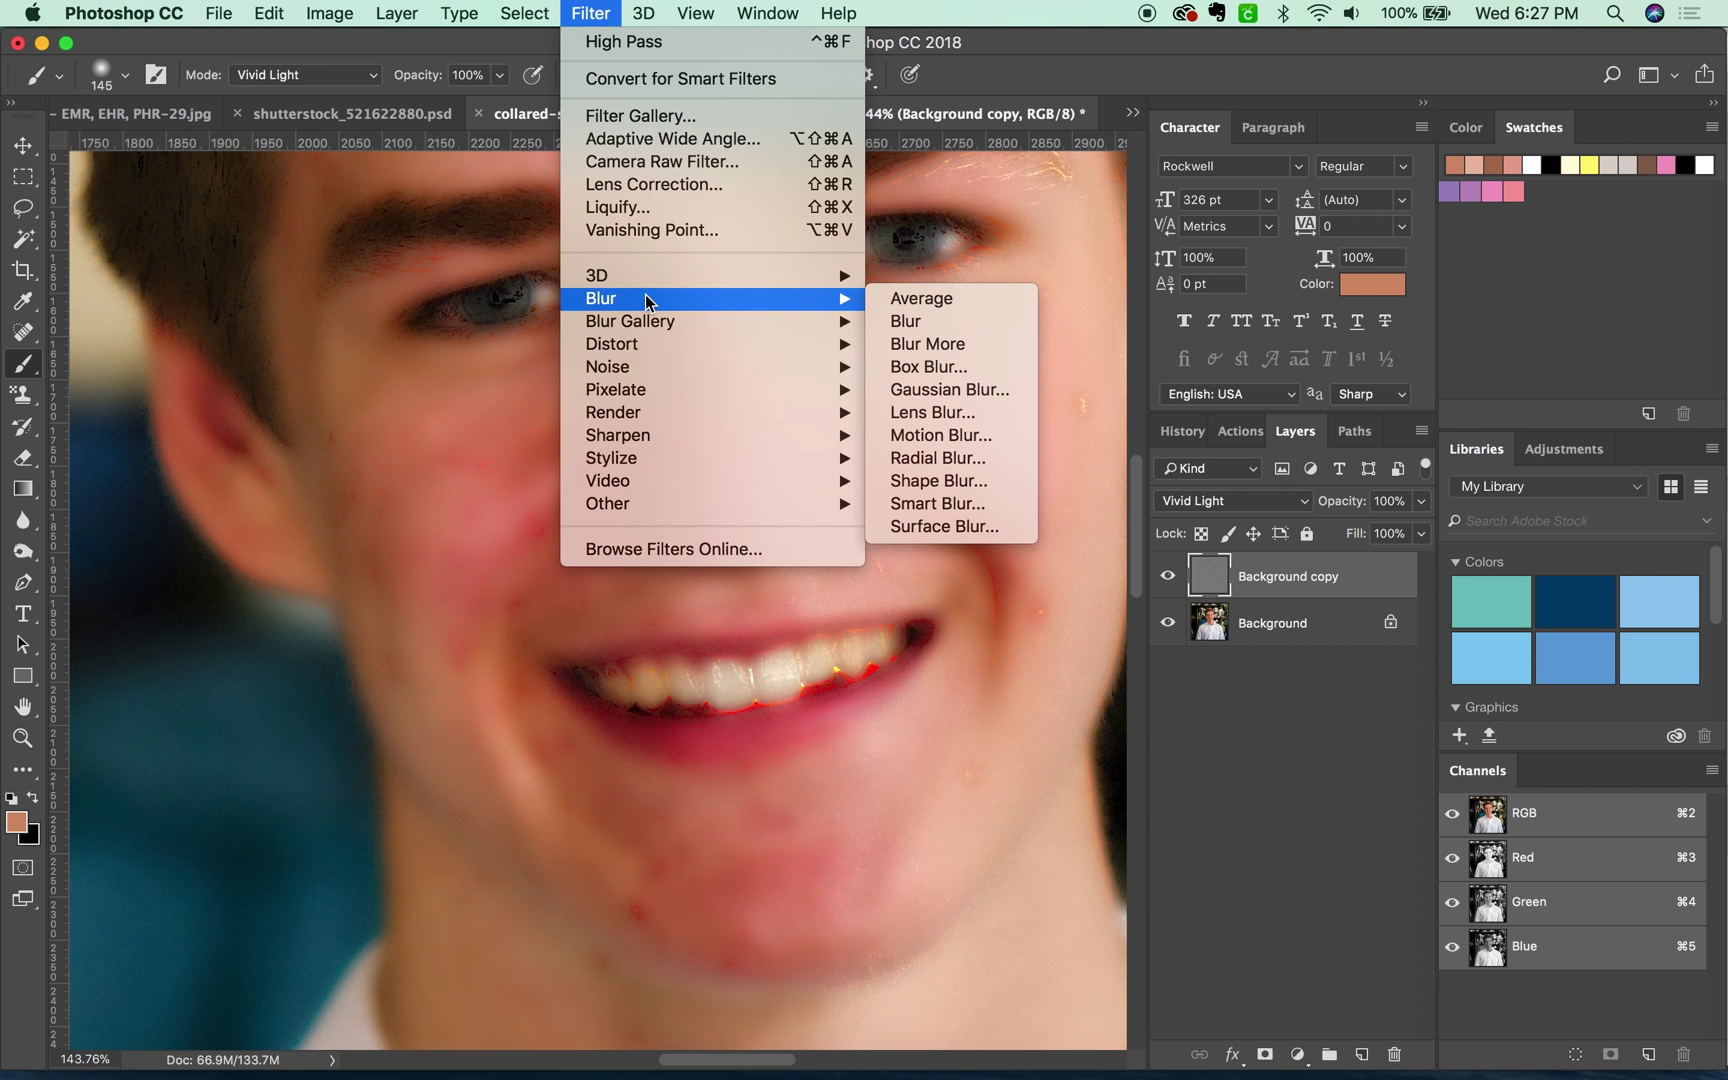
left_click(962, 392)
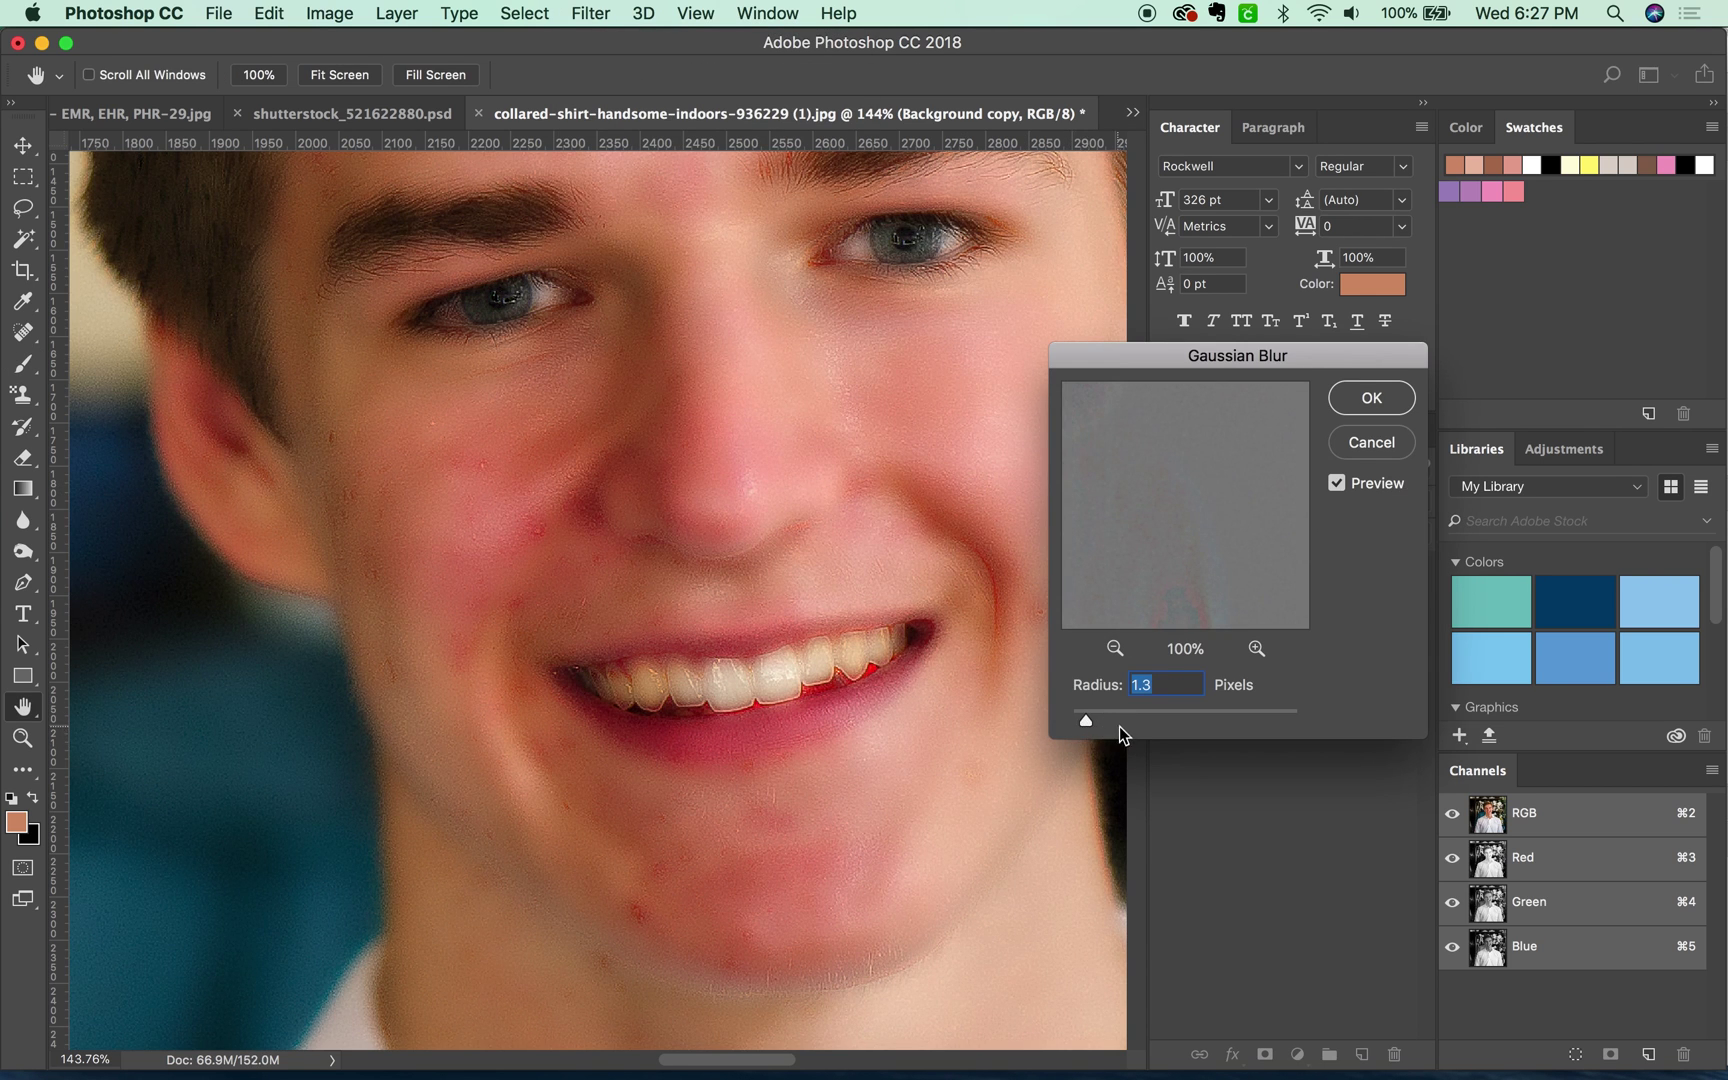
left_click_drag(1088, 721, 1125, 721)
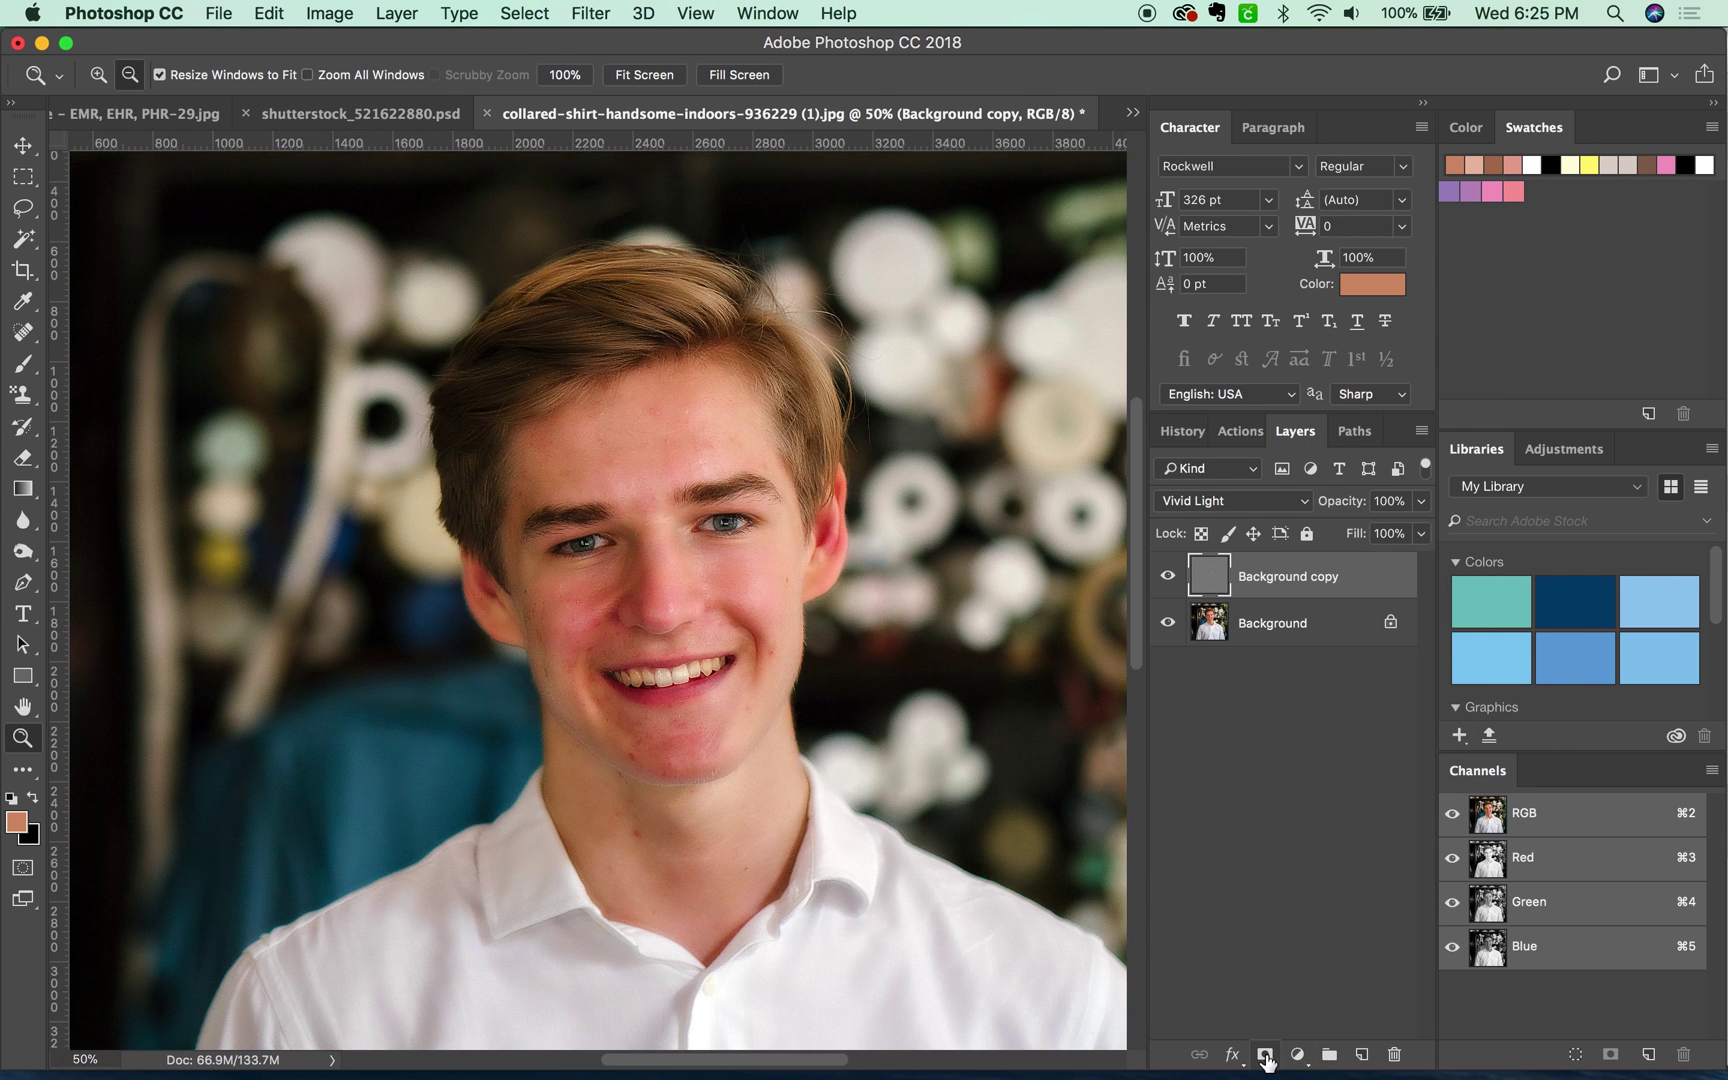
- Add a black layer mask hiding the smoothing and zoom in on the face
left_click(1265, 1058, "alt")
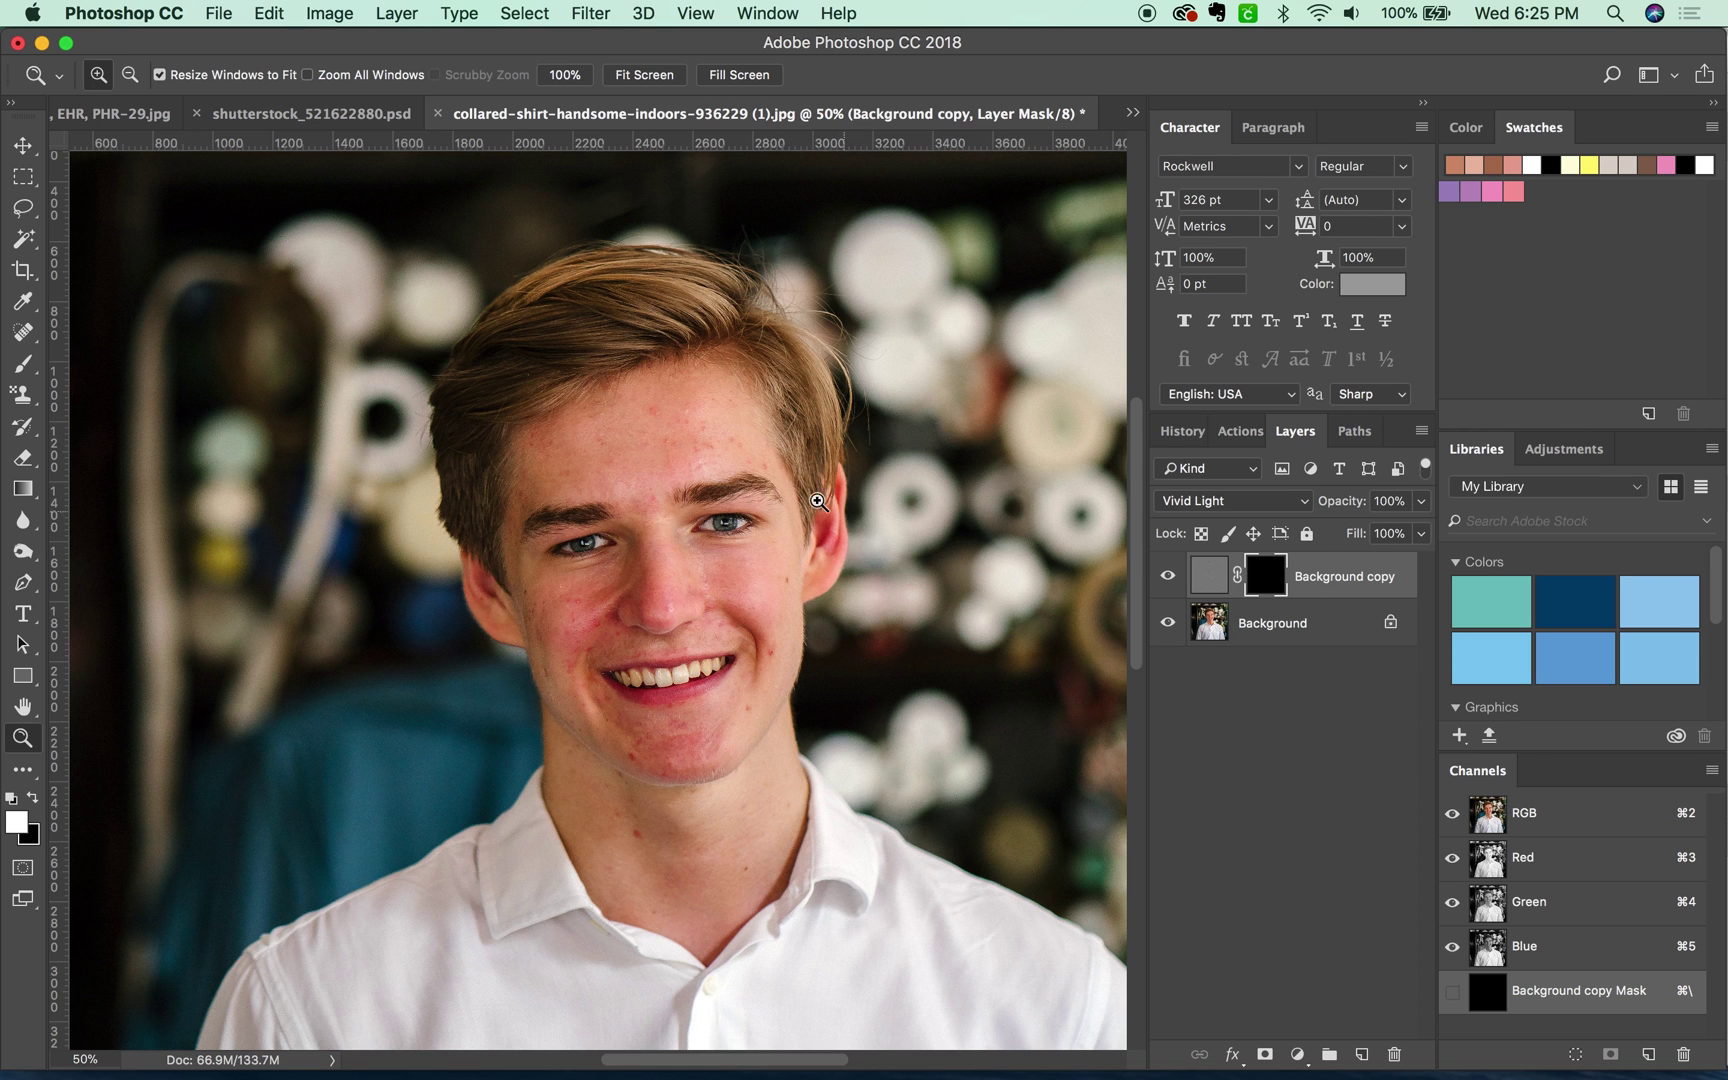
left_click_drag(872, 316, 482, 822)
scroll(675, 868, "down", 2)
scroll(675, 868, "left", 3)
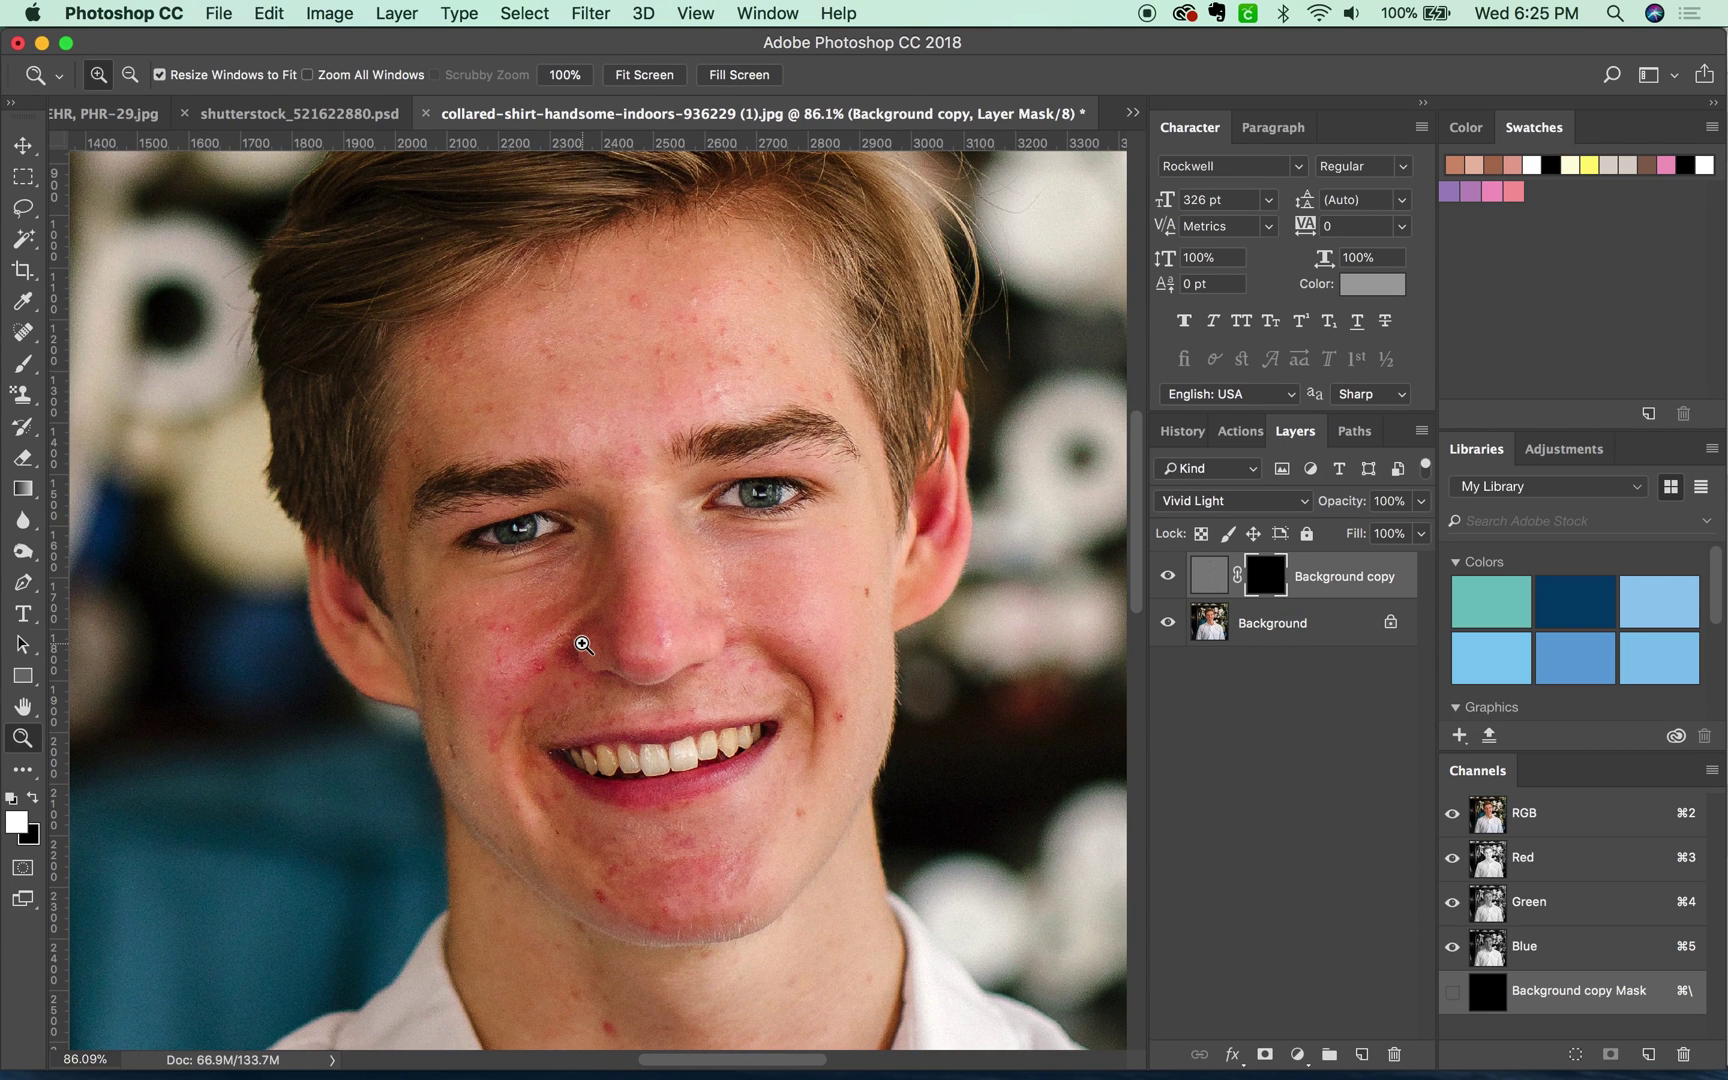
- Set up a soft 145 px, 0% hardness brush and zoom closer on the eyes and nose
key("b")
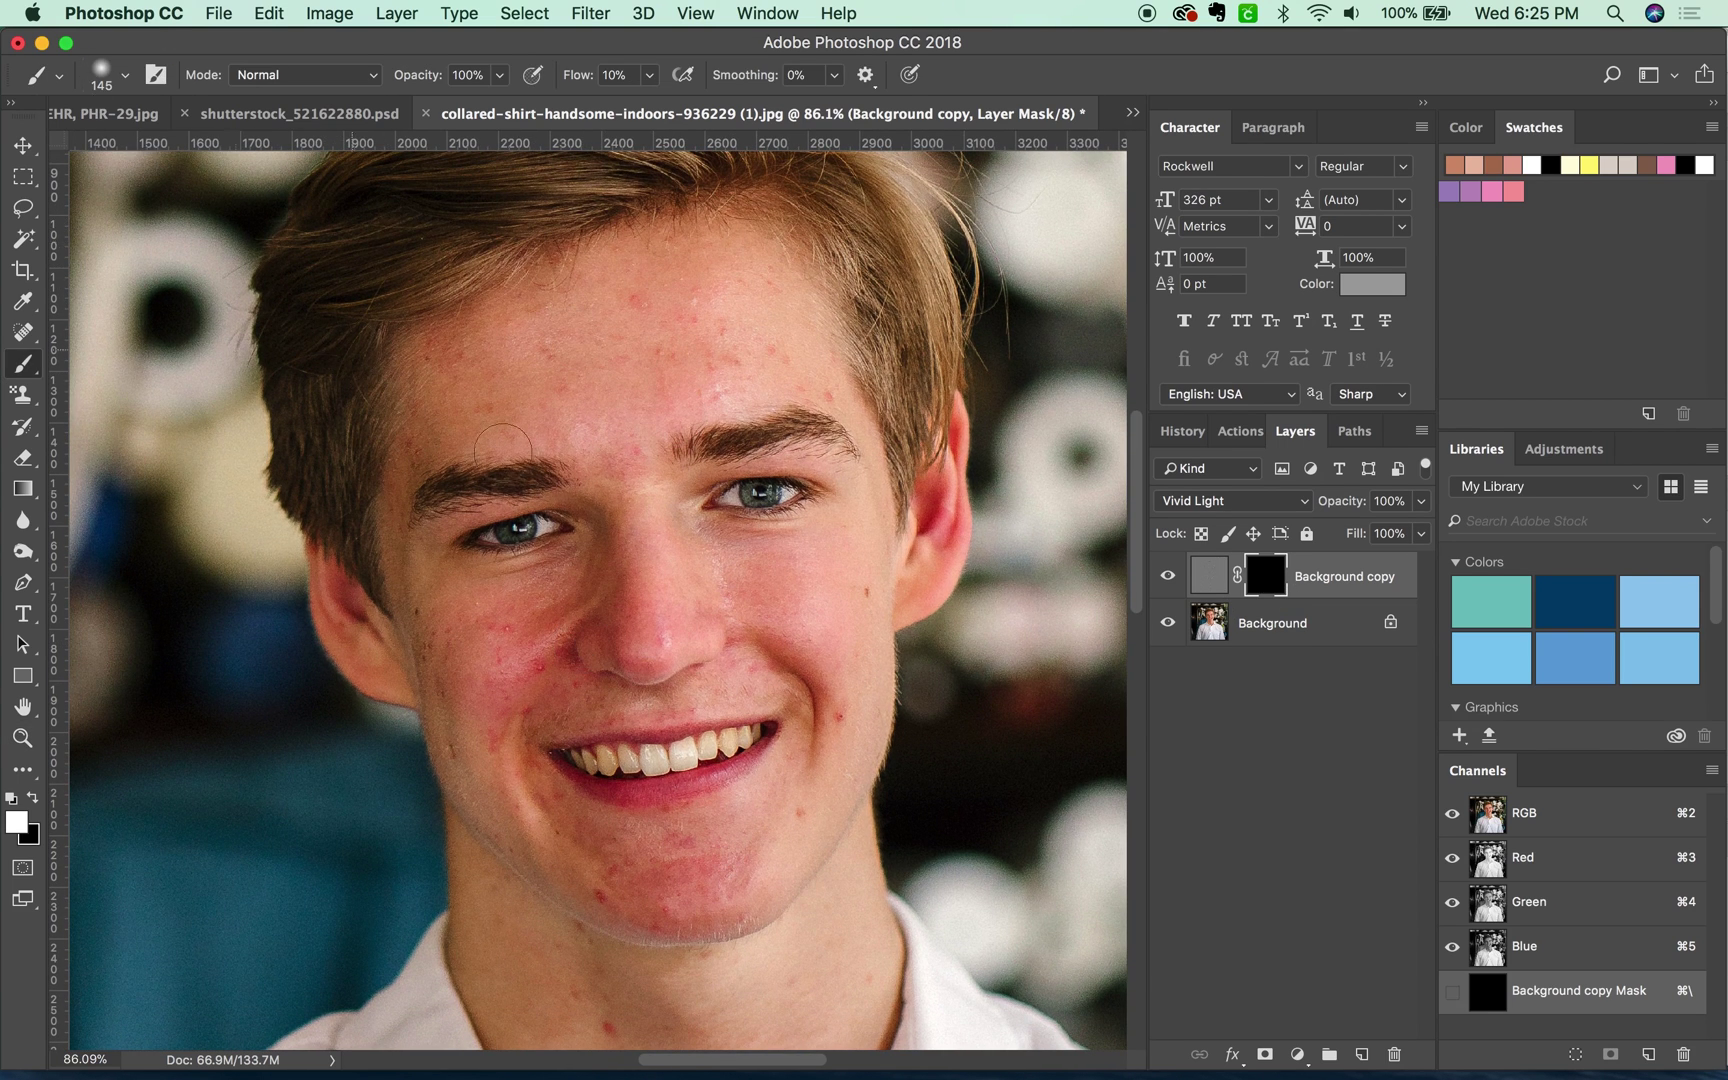
left_click(126, 77)
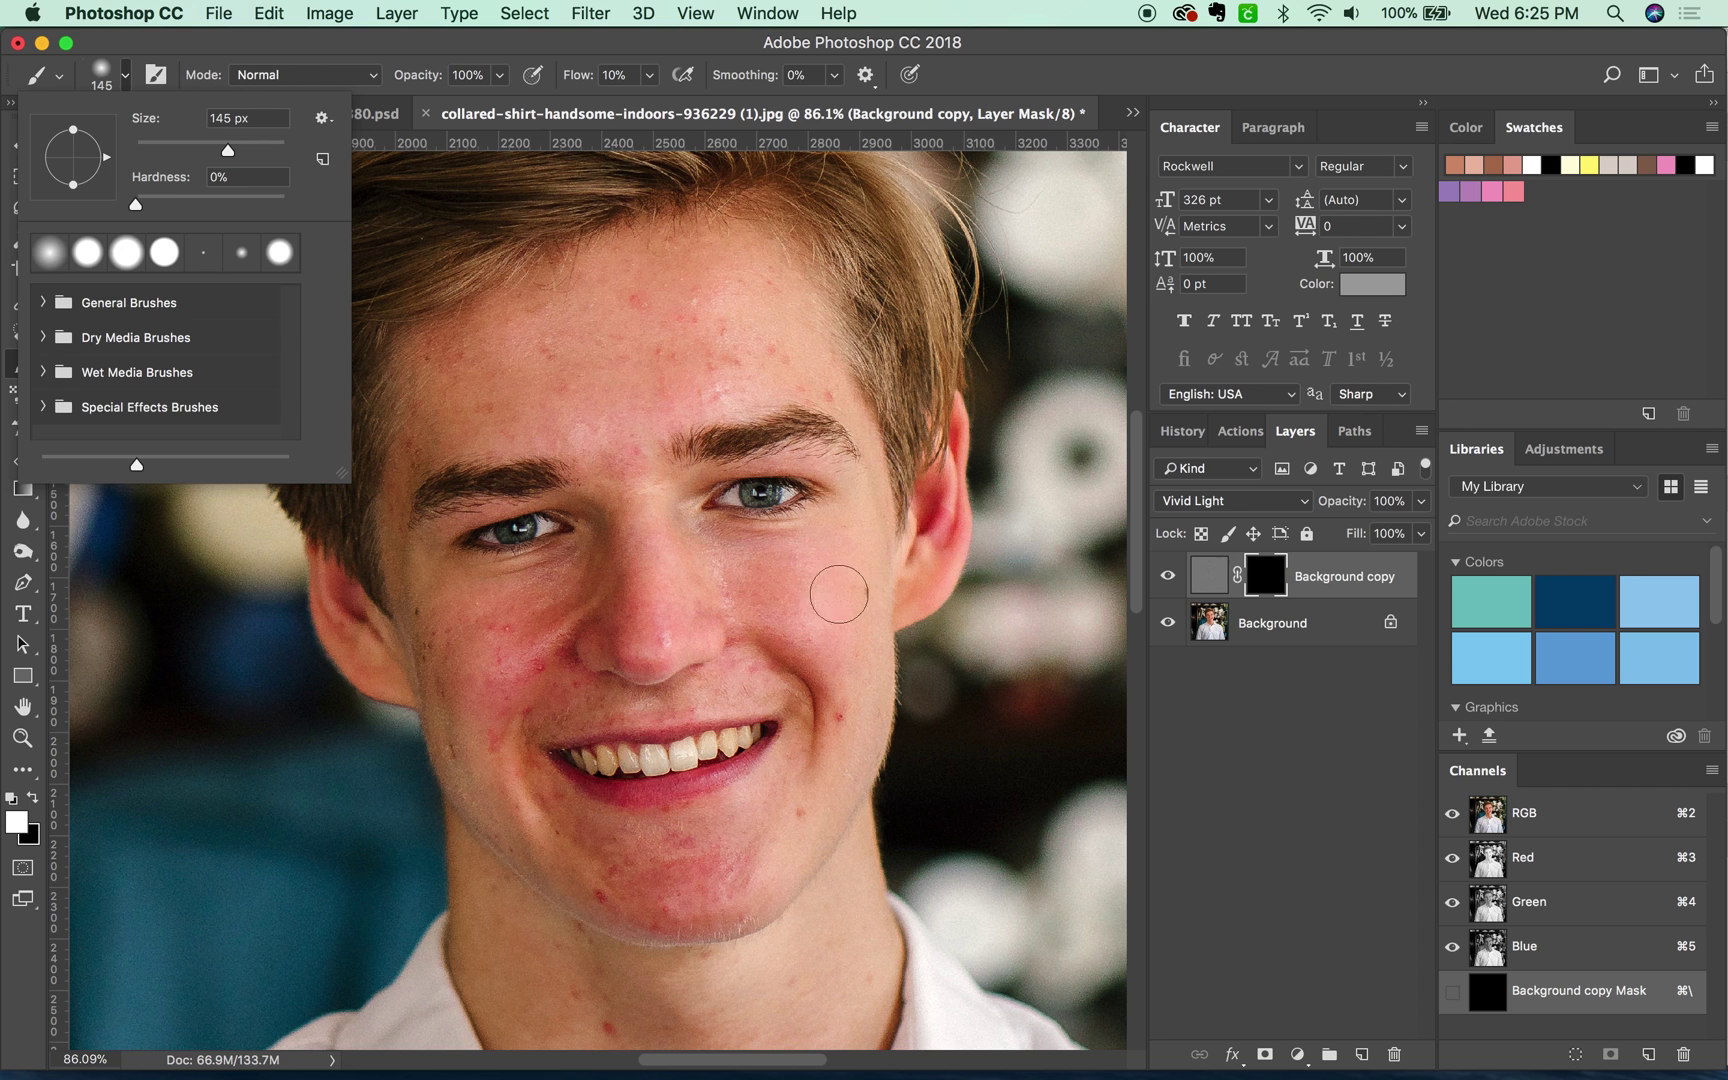
key("Escape")
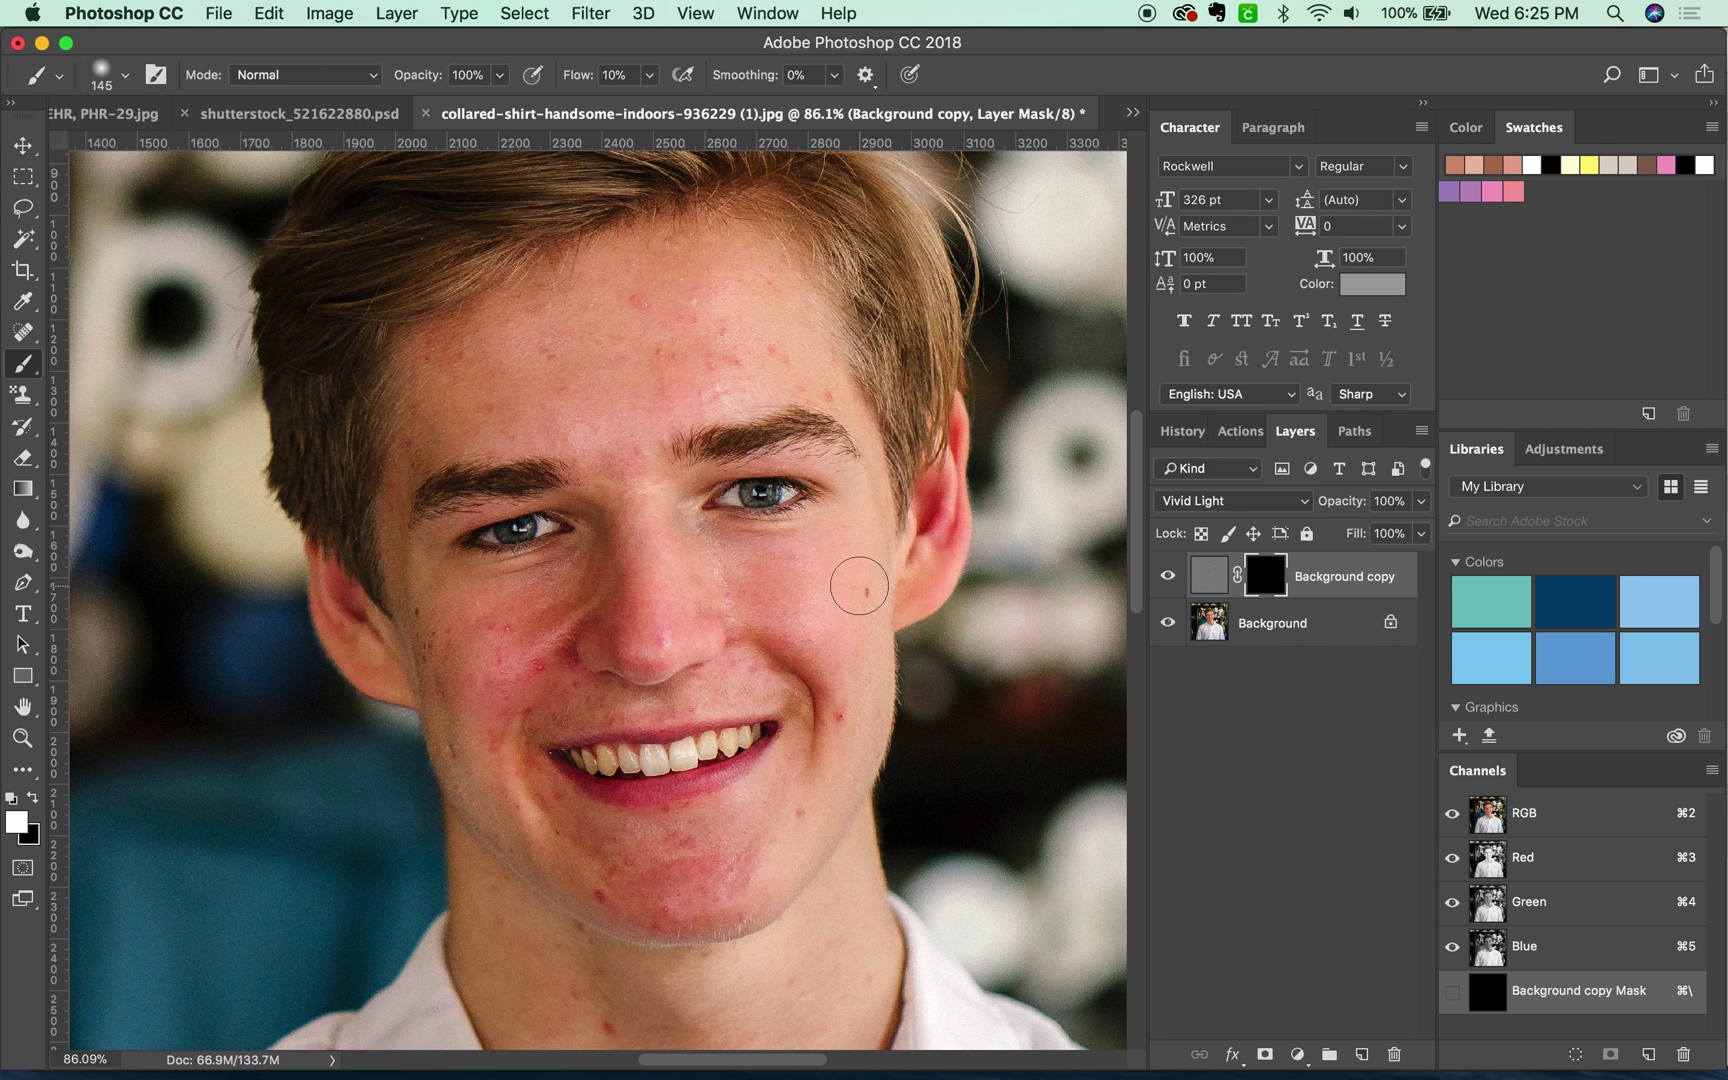
key("z")
left_click_drag(931, 237, 490, 741)
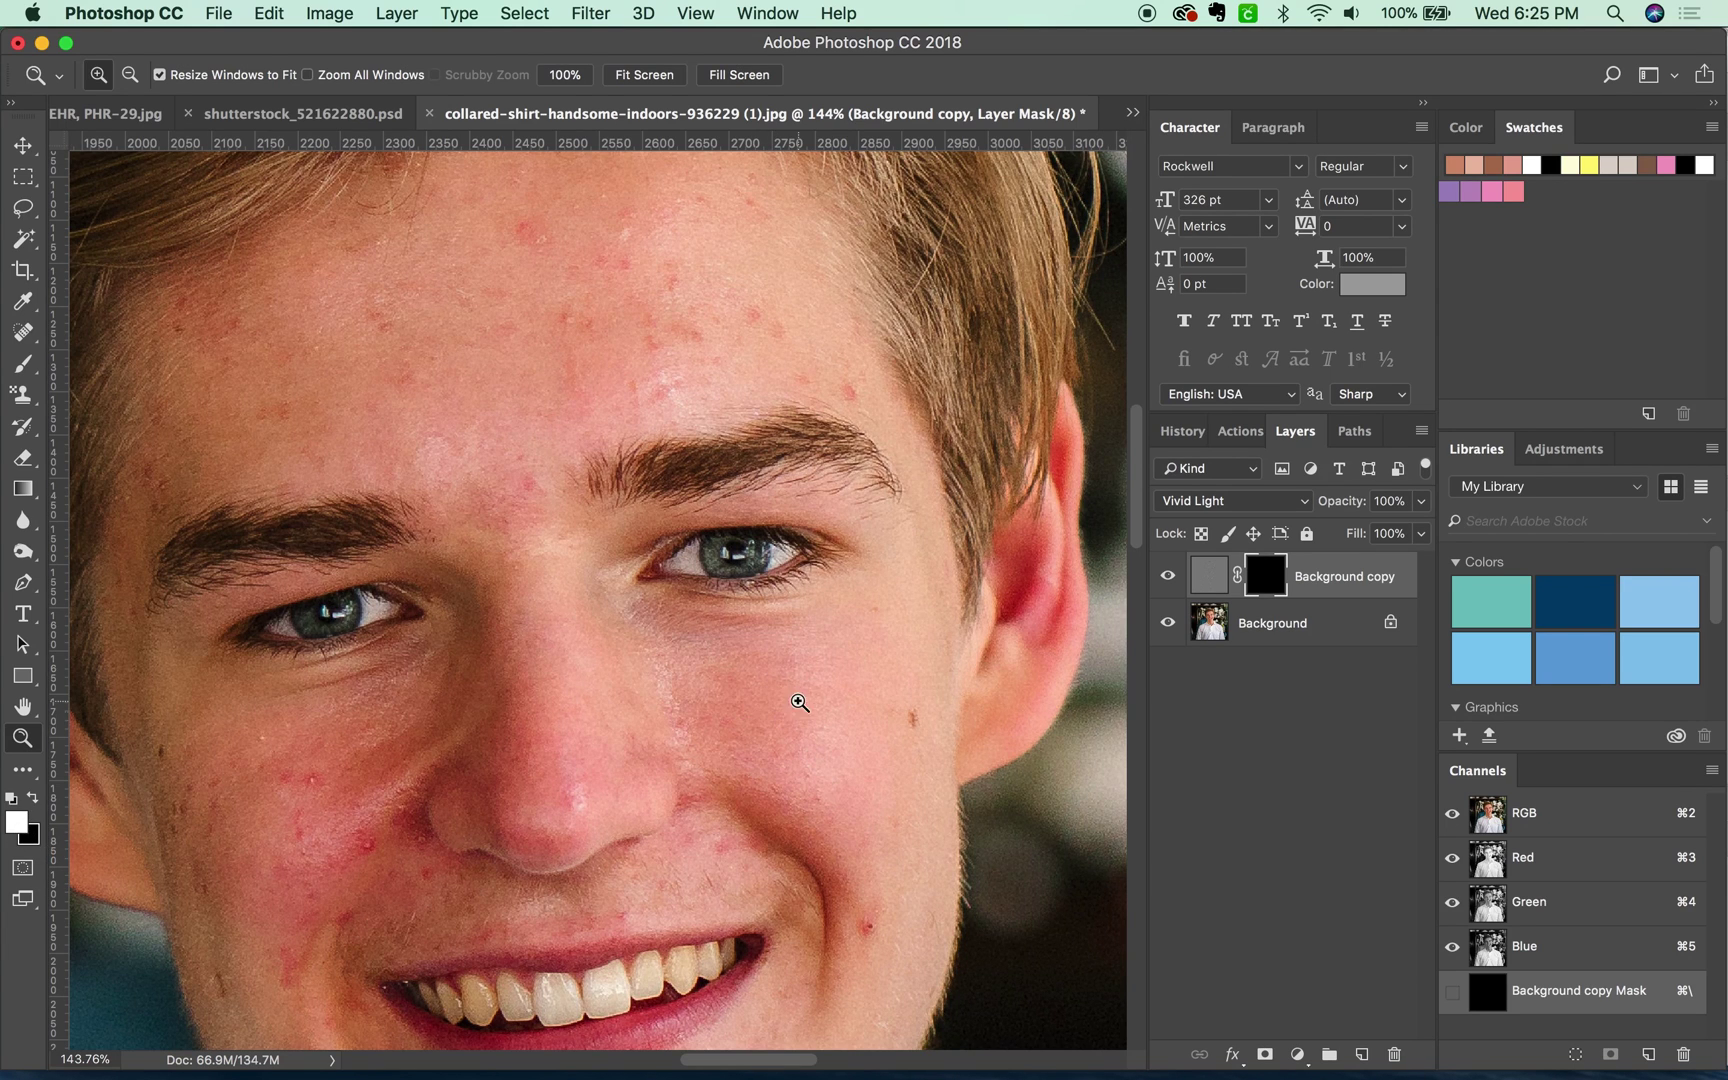
key("b")
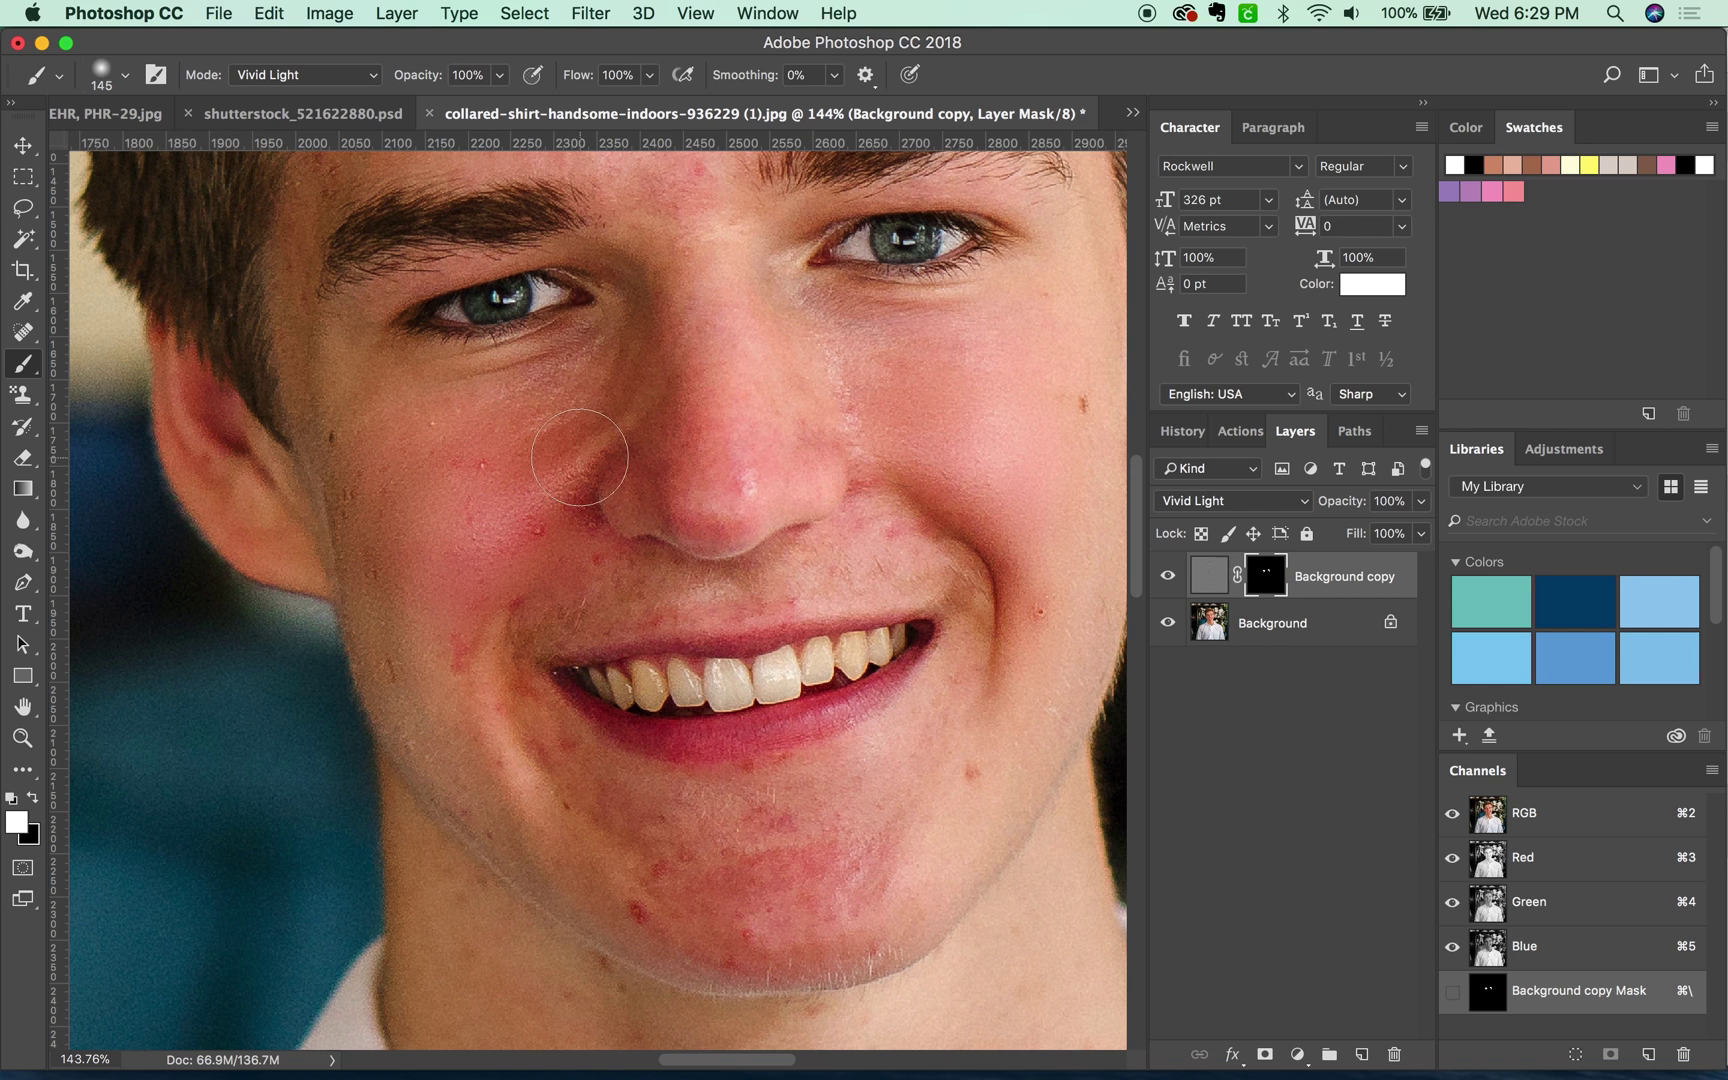
- Paint smoothing over the right cheek and jaw blemishes, shrinking the brush to 71 px
left_click_drag(852, 380, 838, 366)
mouse_move(921, 385)
left_mouse_down()
mouse_move(850, 396)
mouse_move(888, 396)
left_mouse_up()
left_click(1077, 389)
left_click(966, 778)
key("super+0")
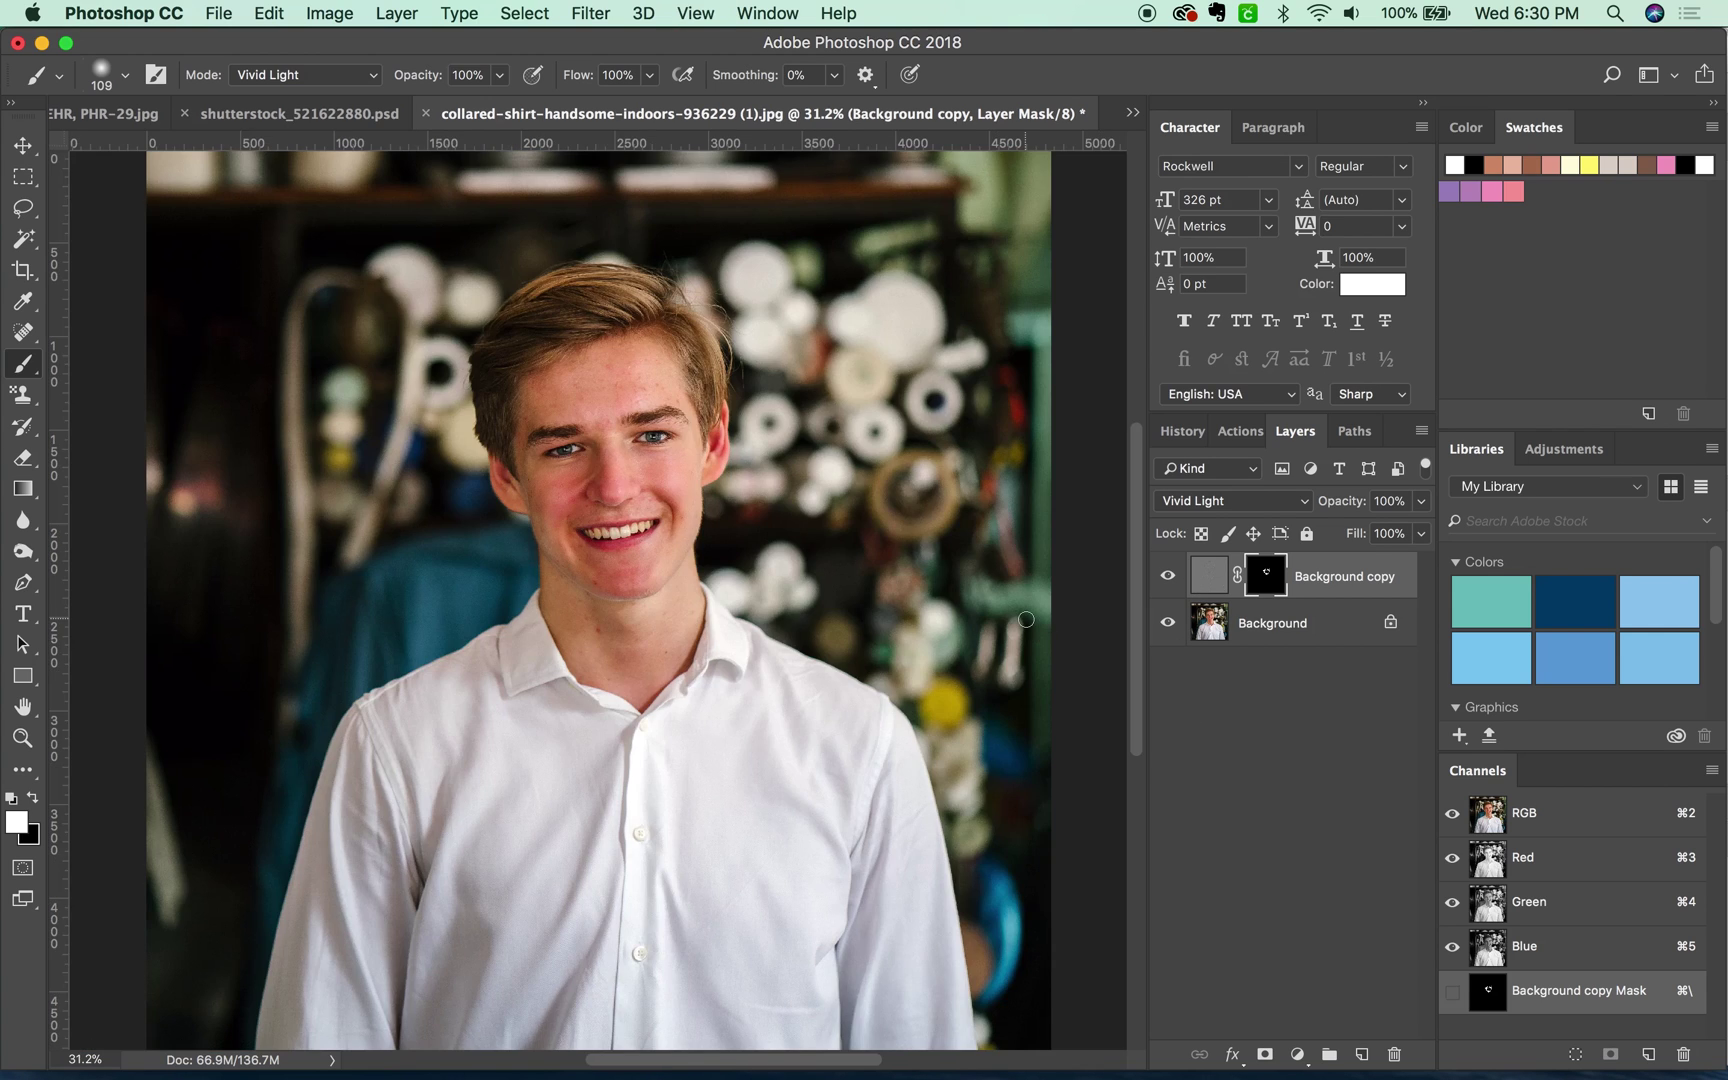
scroll(638, 450, "up", 5)
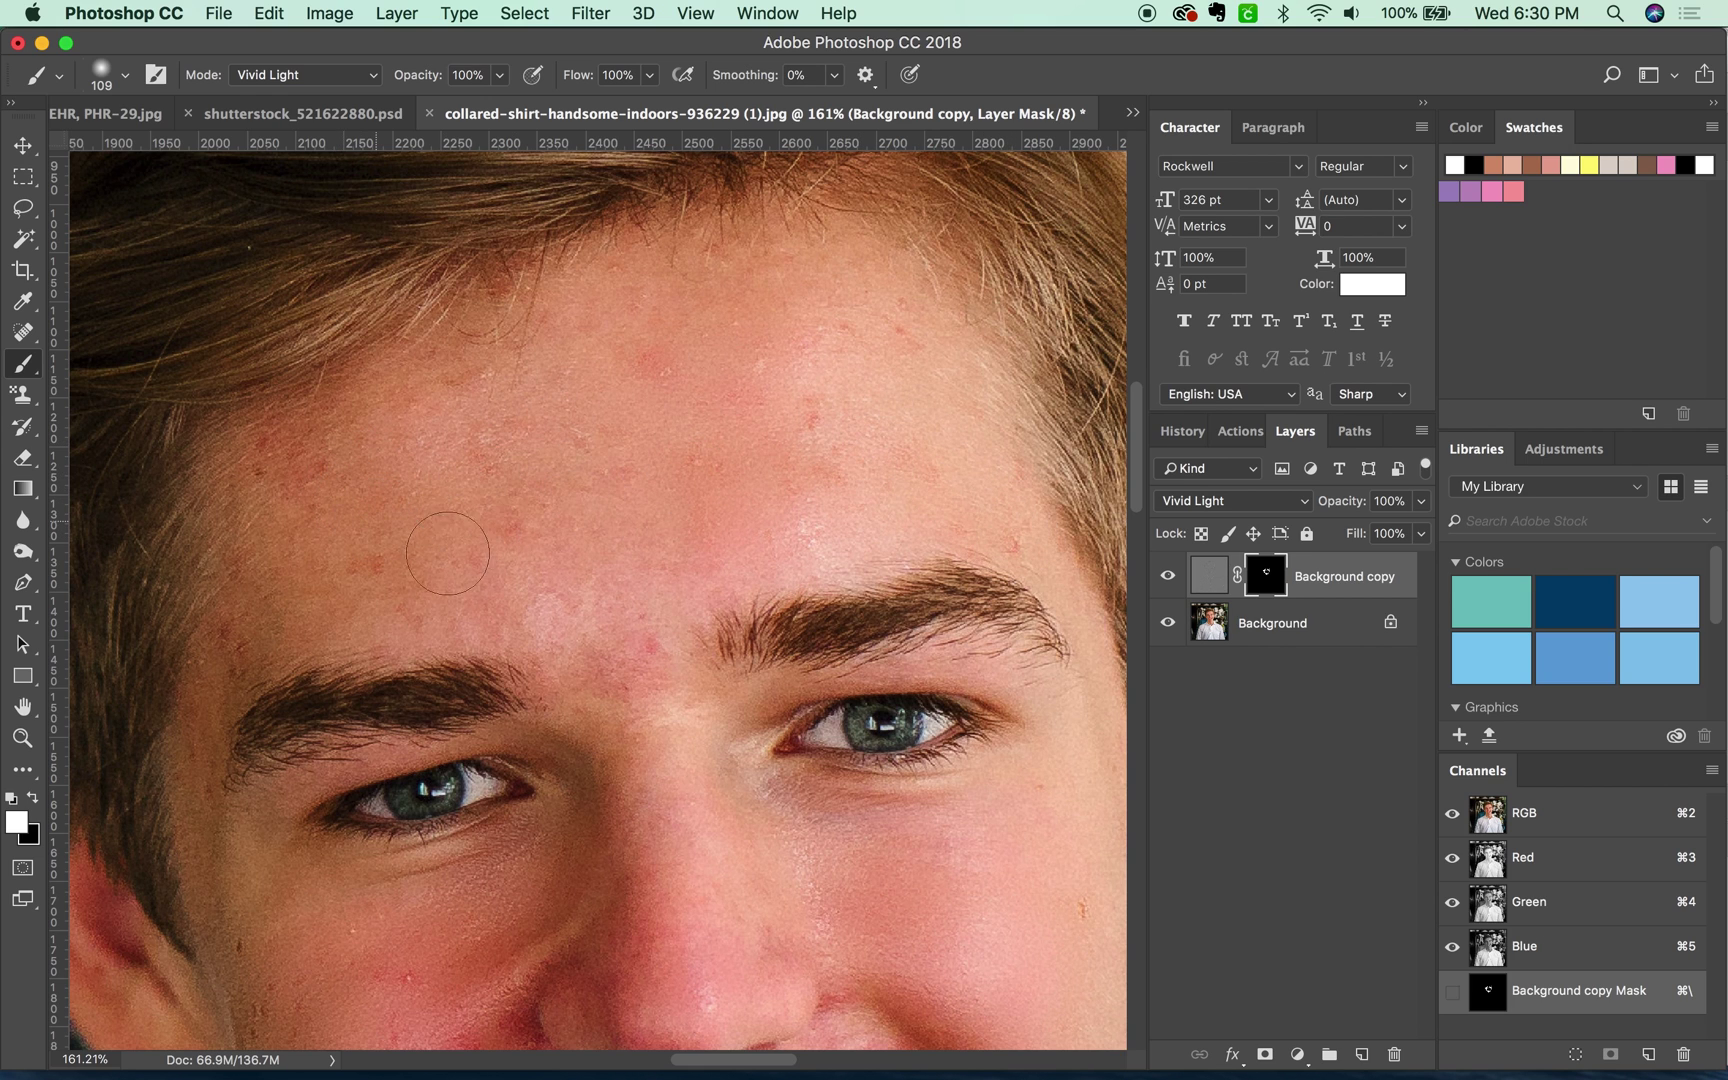
key("super+0")
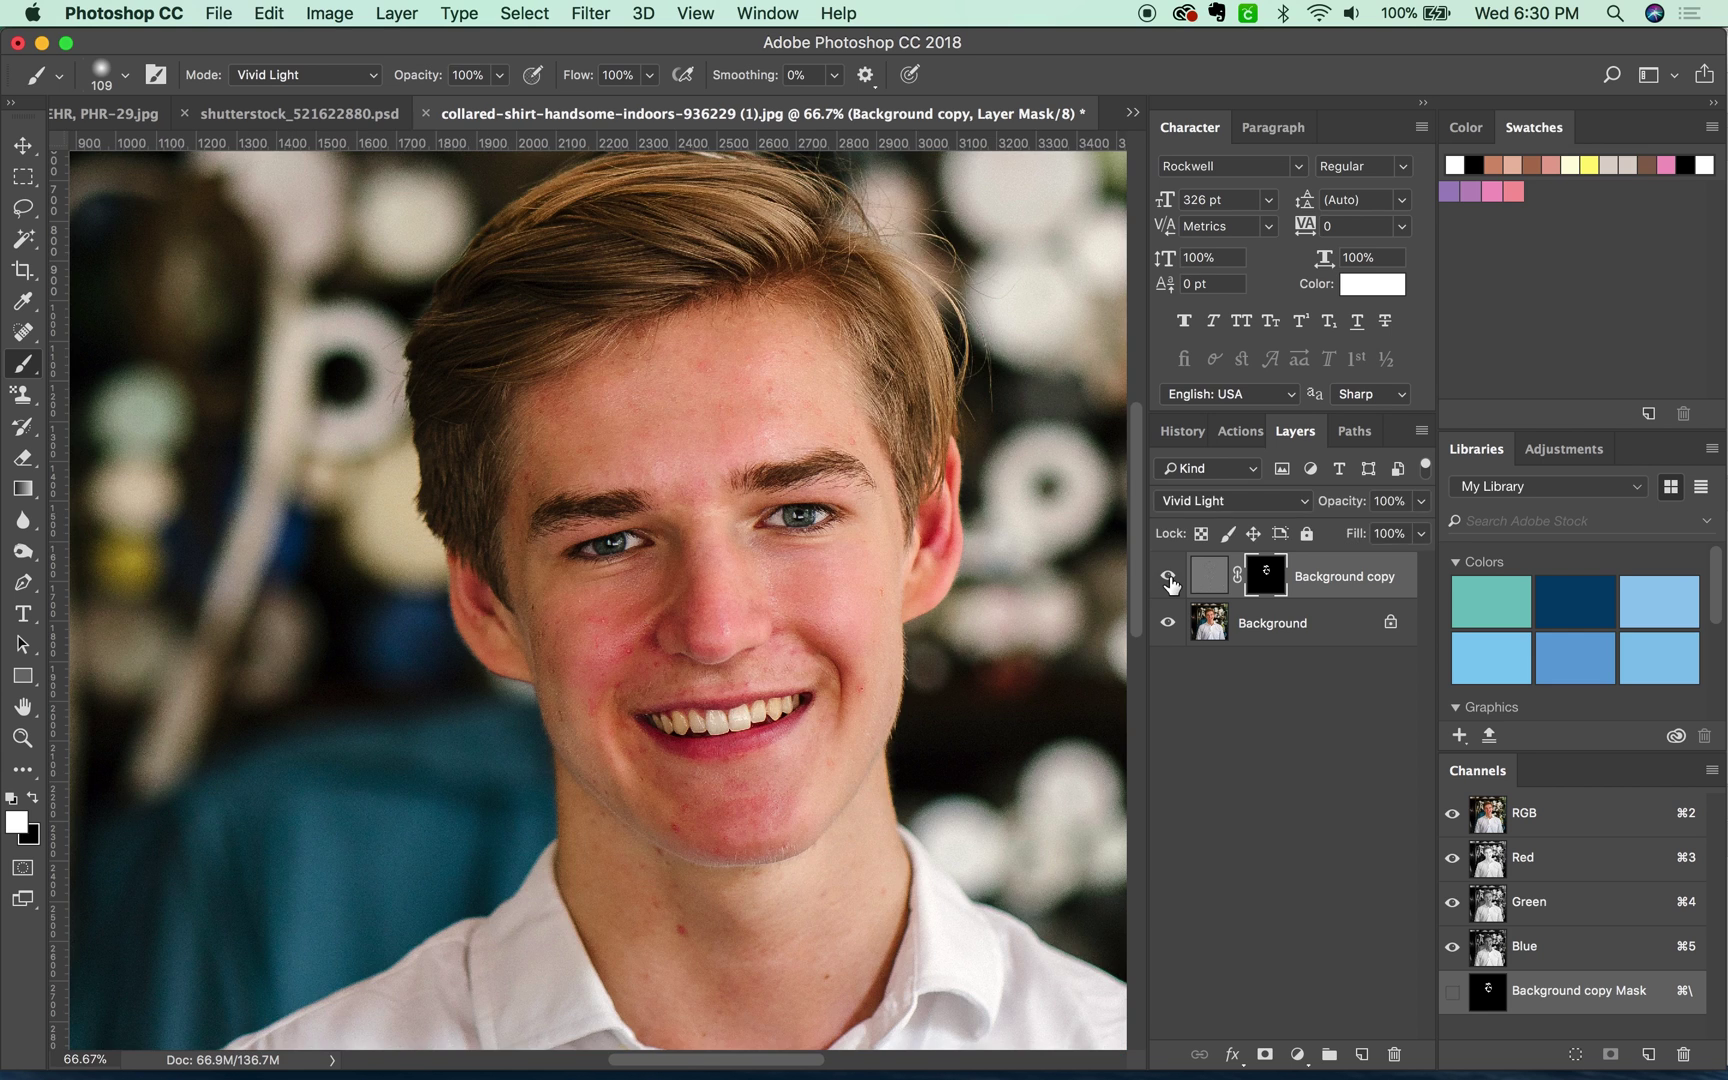
left_click(1168, 578)
left_click(1170, 580)
left_click(1171, 581)
left_click(1172, 581)
left_click(1168, 578)
scroll(884, 641, "up", 3)
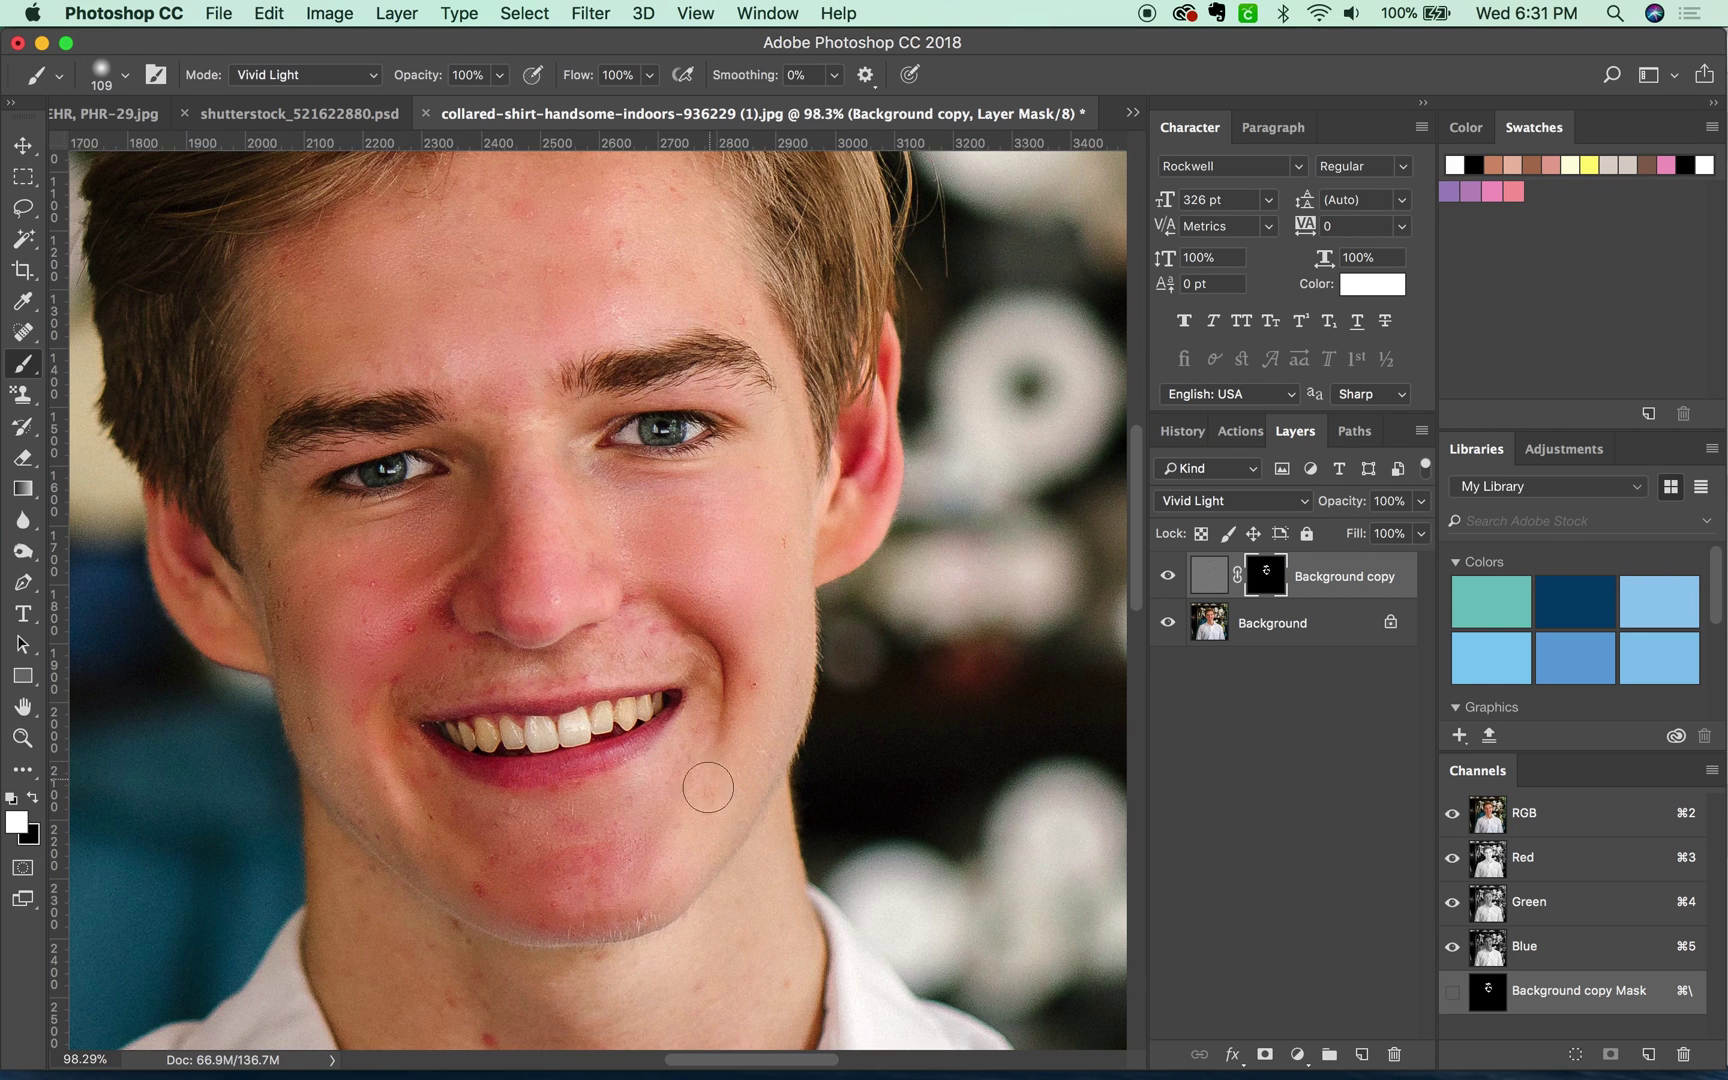
key("super+equal")
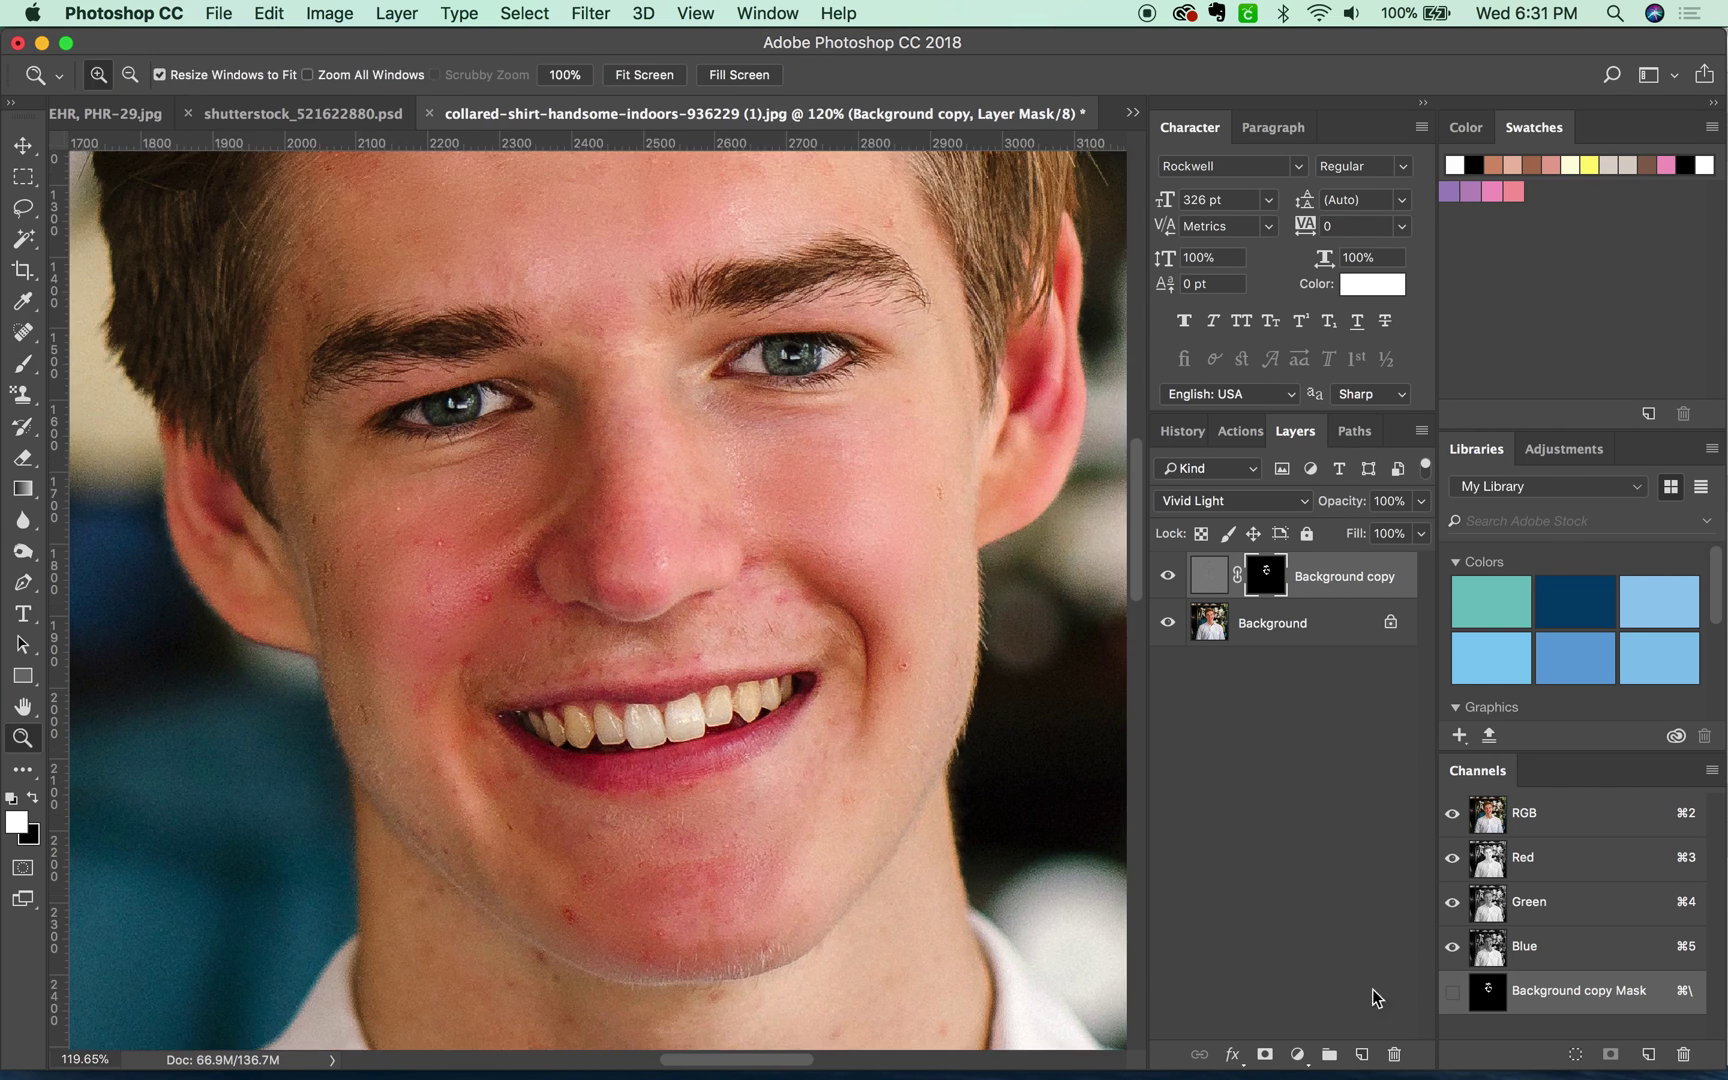
- Create Layer 1 above Background copy and switch its blend mode to Color
left_click(1361, 1056)
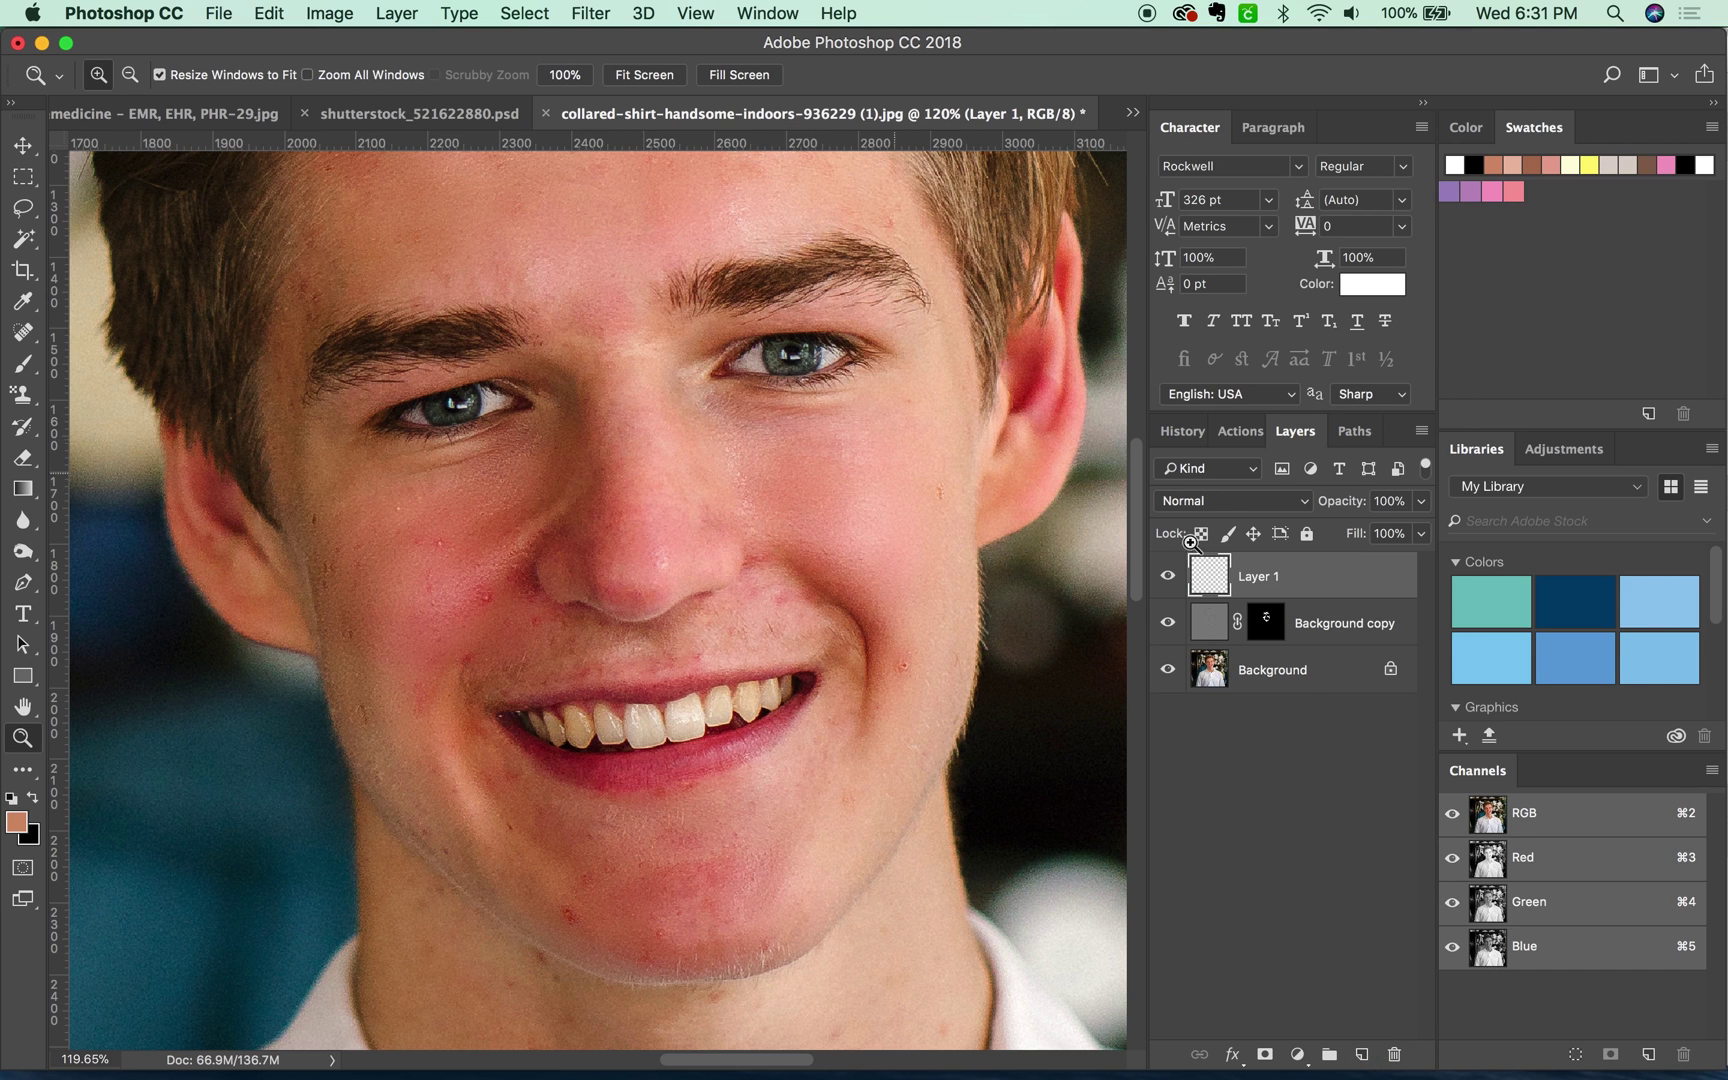
left_click(1249, 492)
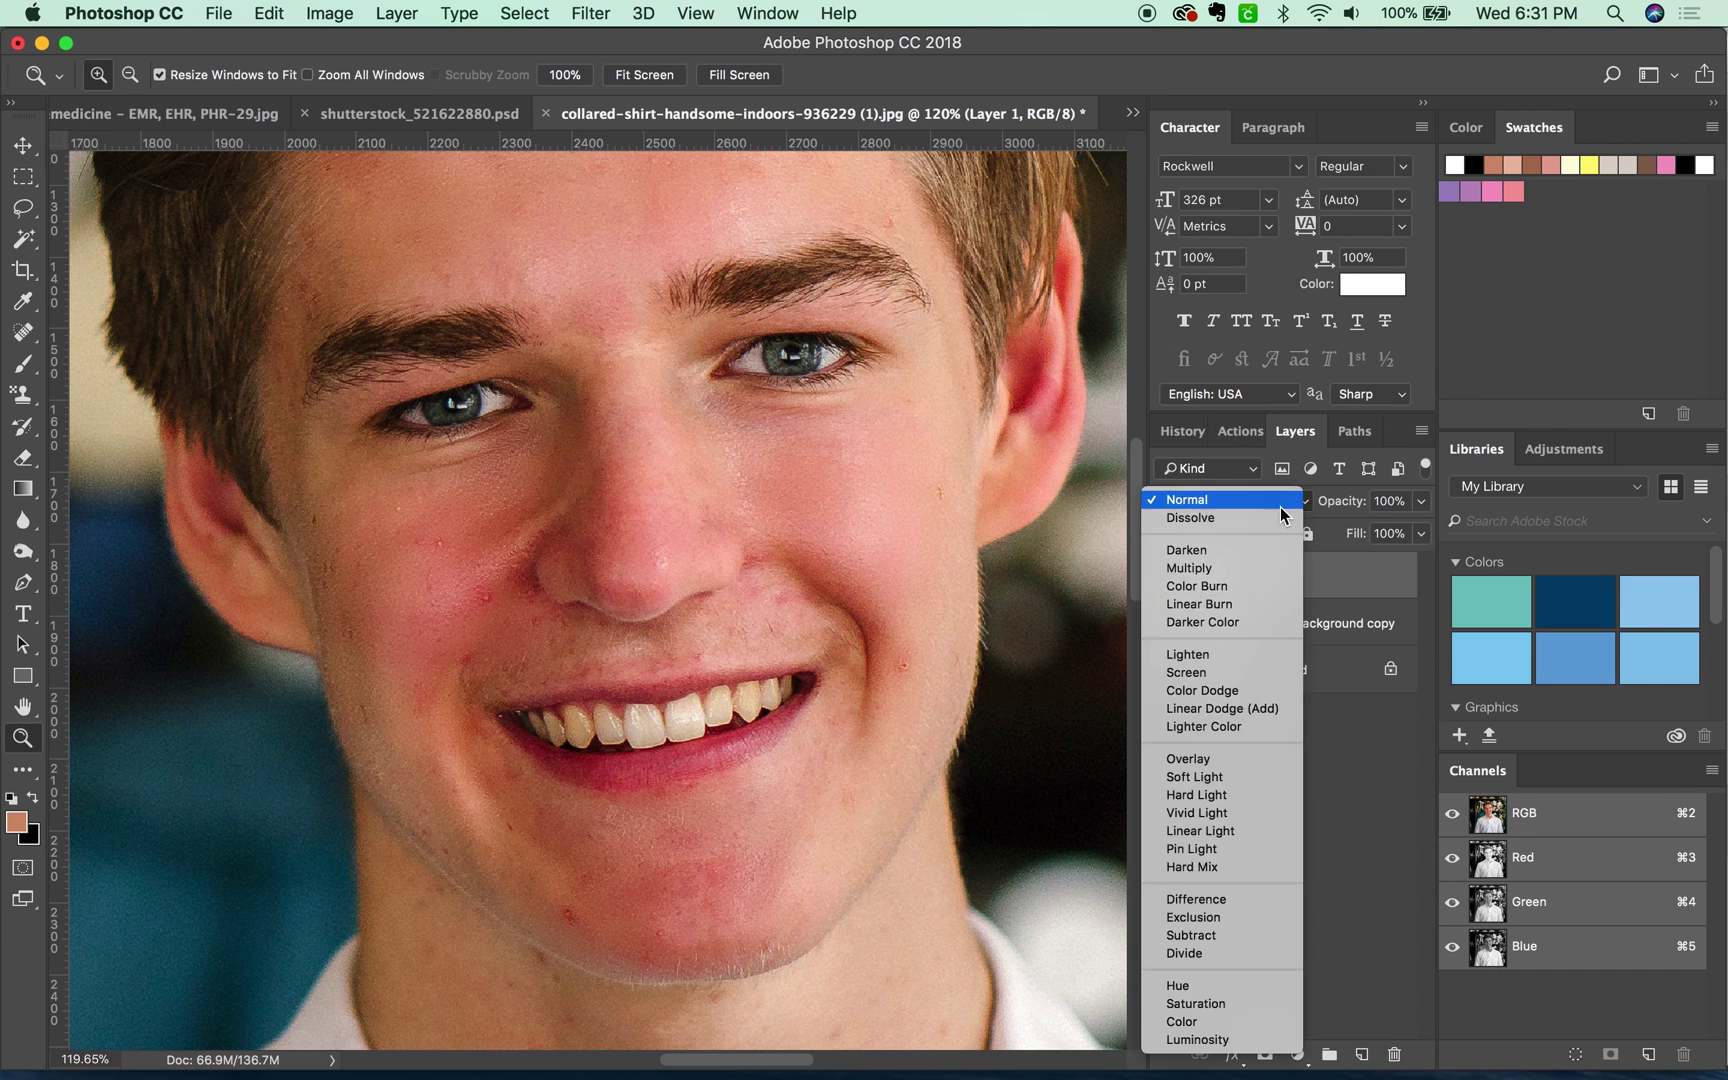
left_click(1234, 1018)
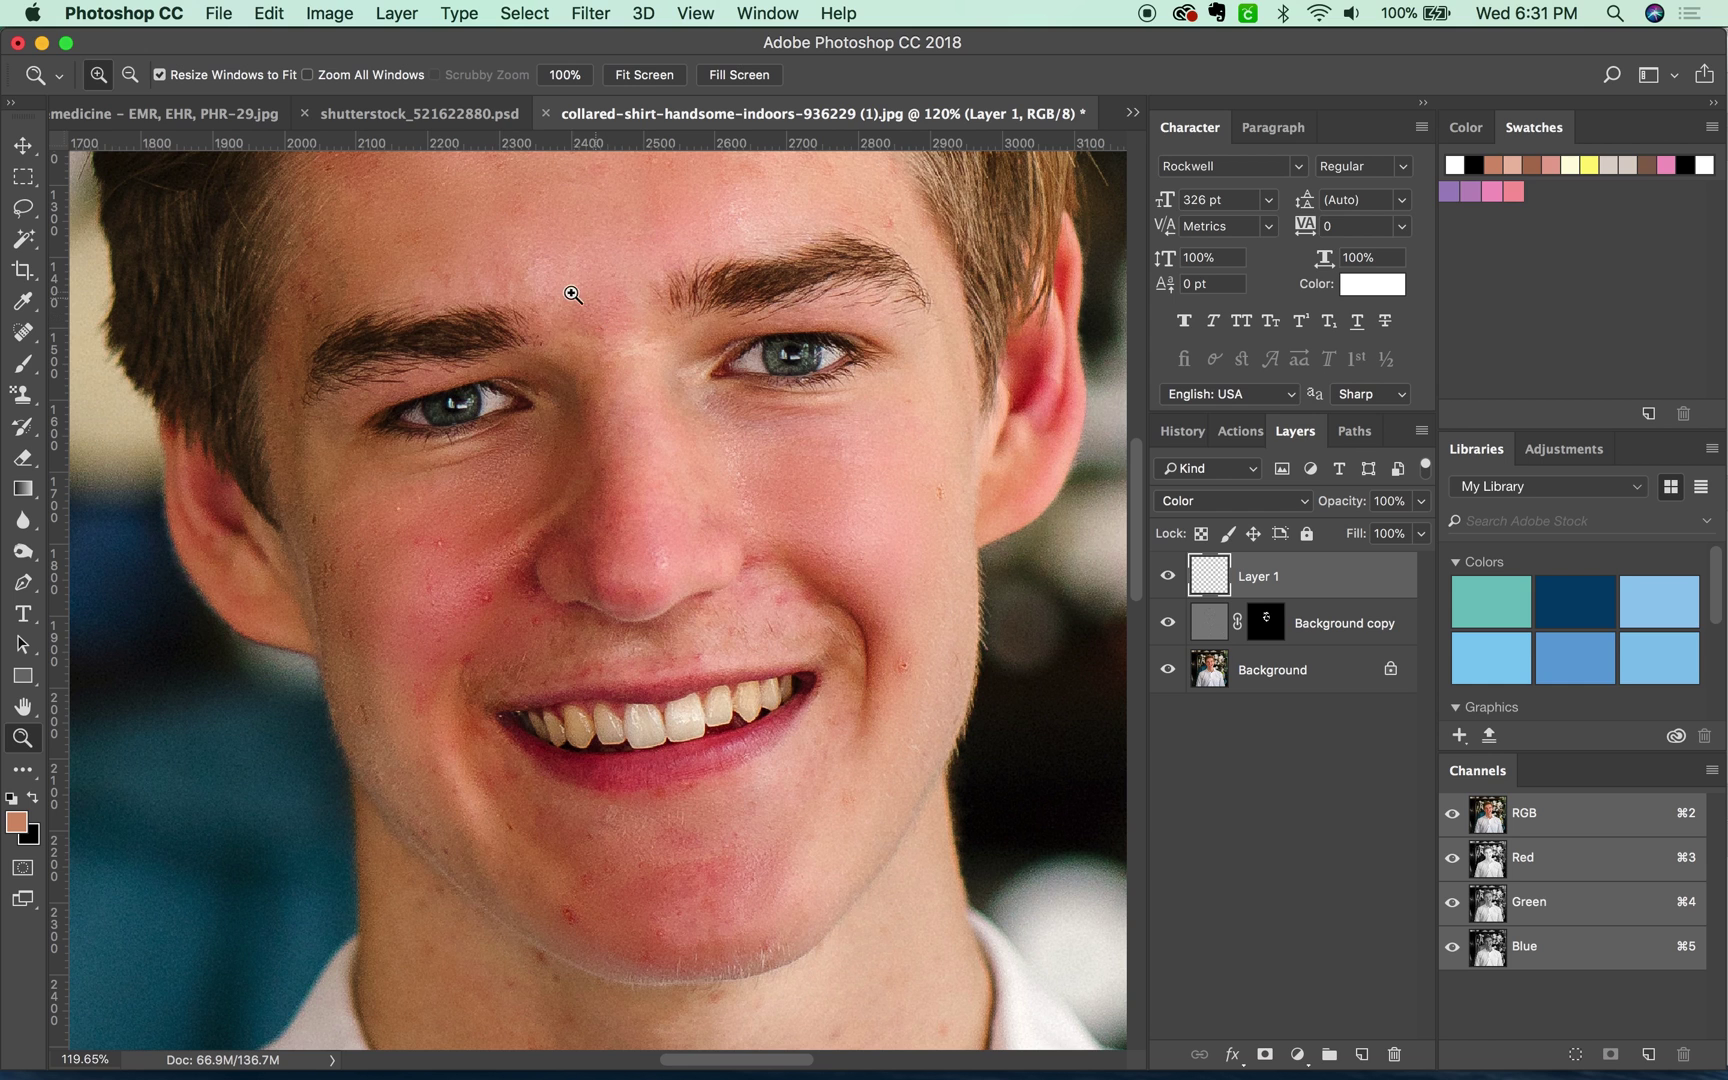
- Set the Brush tool to Normal mode with flow lowered from 100% to 10%
key("b")
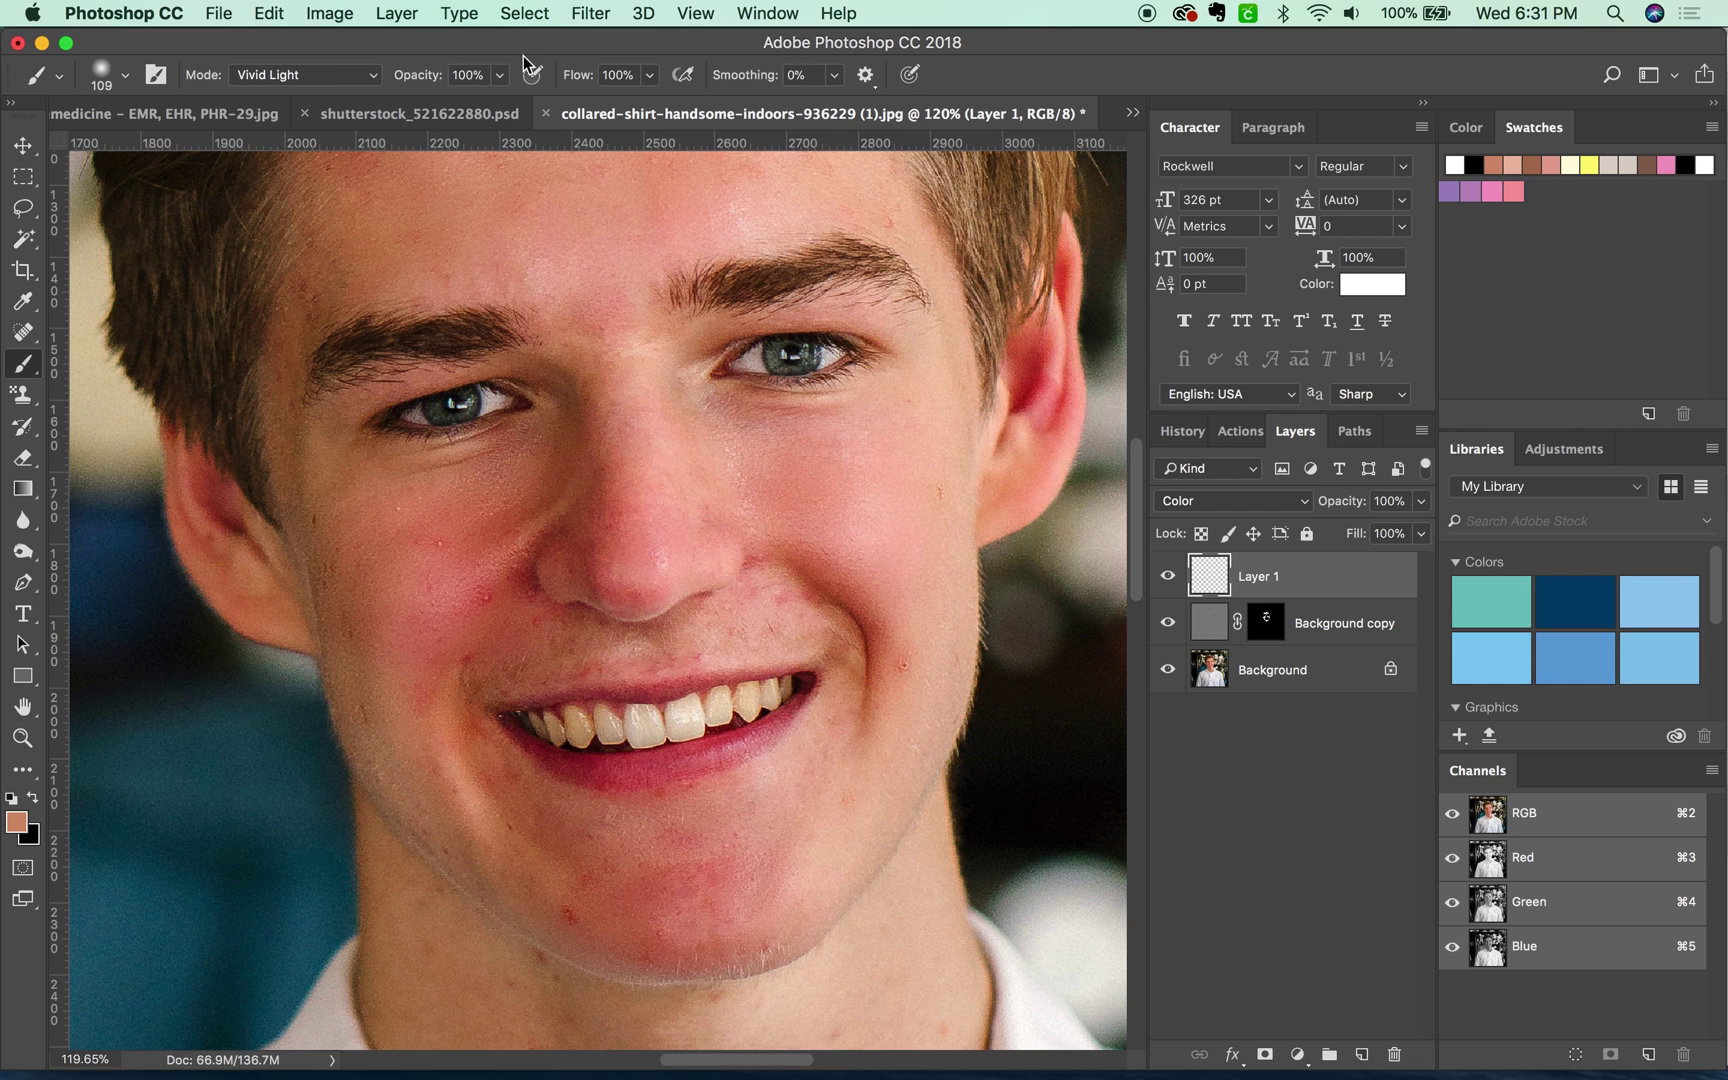
left_click(329, 85)
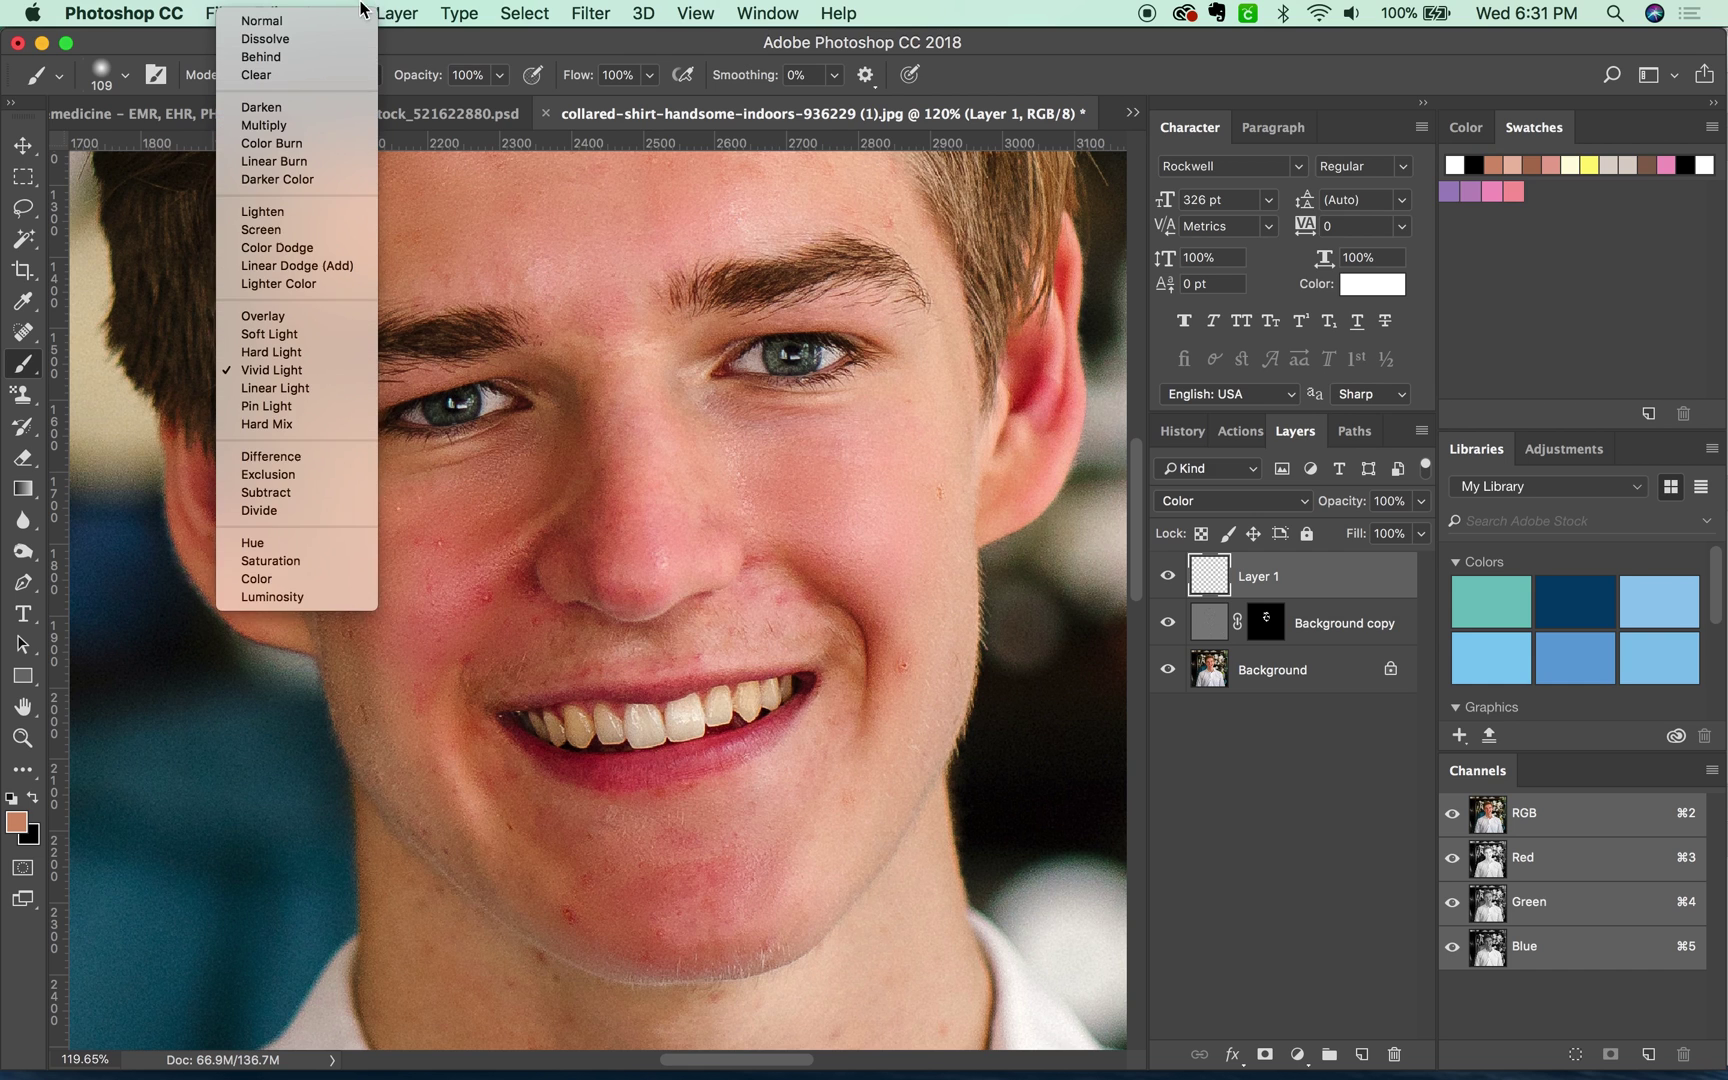
left_click(302, 21)
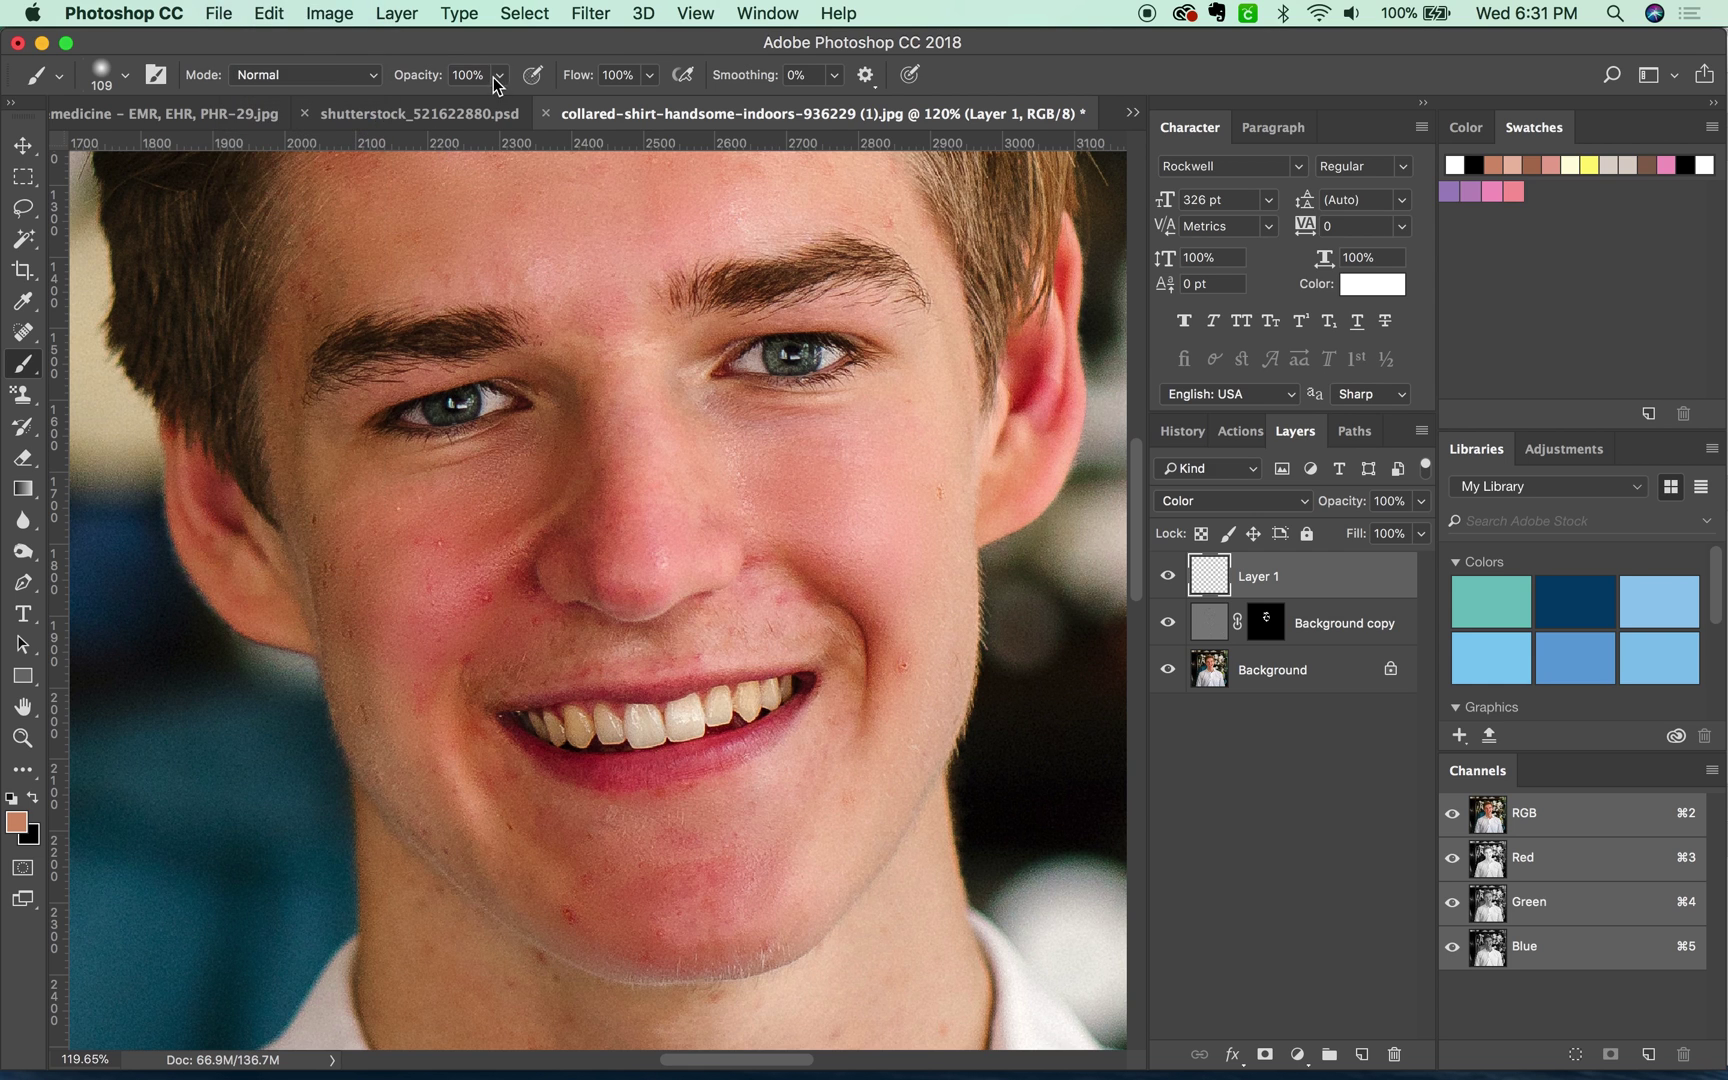
left_click_drag(649, 75, 549, 107)
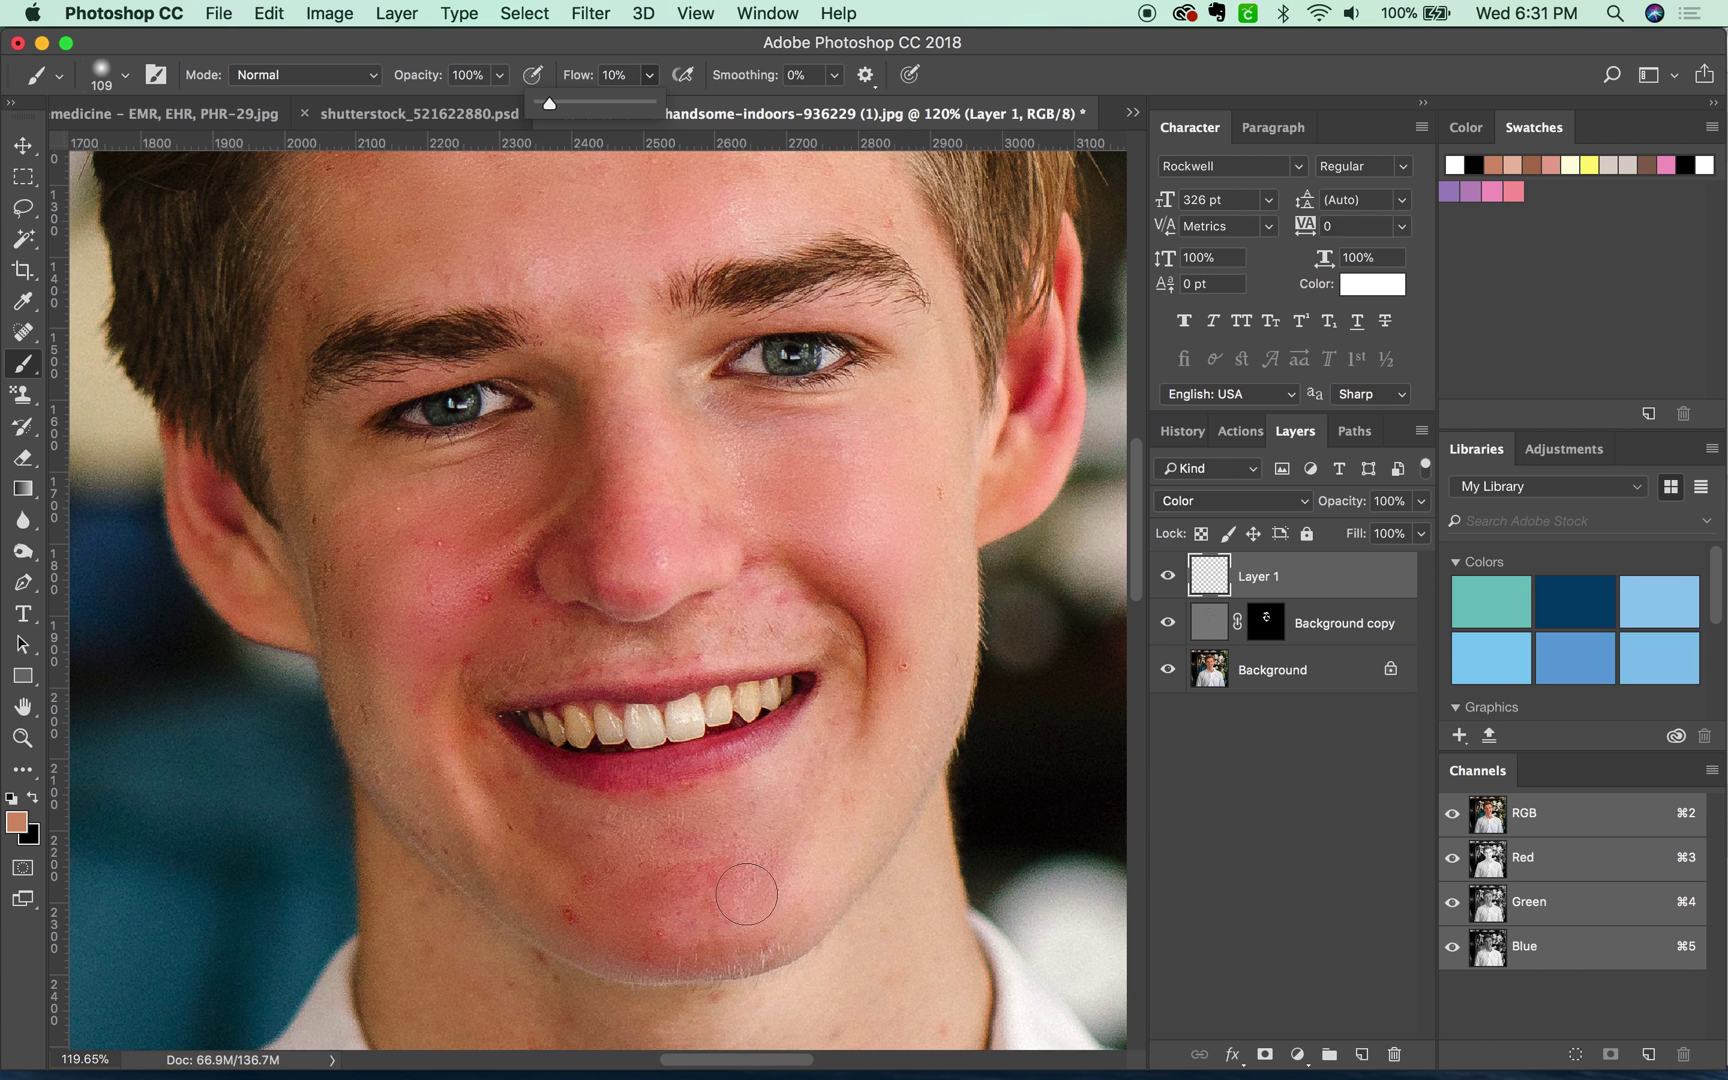
- Sample the chin's skin tone and paint it over the chin, then undo that stroke
key("alt")
left_click(818, 870, "alt")
mouse_move(762, 900)
left_mouse_down()
mouse_move(750, 851)
mouse_move(725, 883)
mouse_move(627, 873)
mouse_move(749, 866)
mouse_move(647, 862)
mouse_move(629, 880)
mouse_move(748, 875)
mouse_move(602, 891)
mouse_move(778, 903)
mouse_move(616, 933)
mouse_move(726, 937)
mouse_move(790, 869)
mouse_move(747, 823)
mouse_move(645, 848)
left_mouse_up()
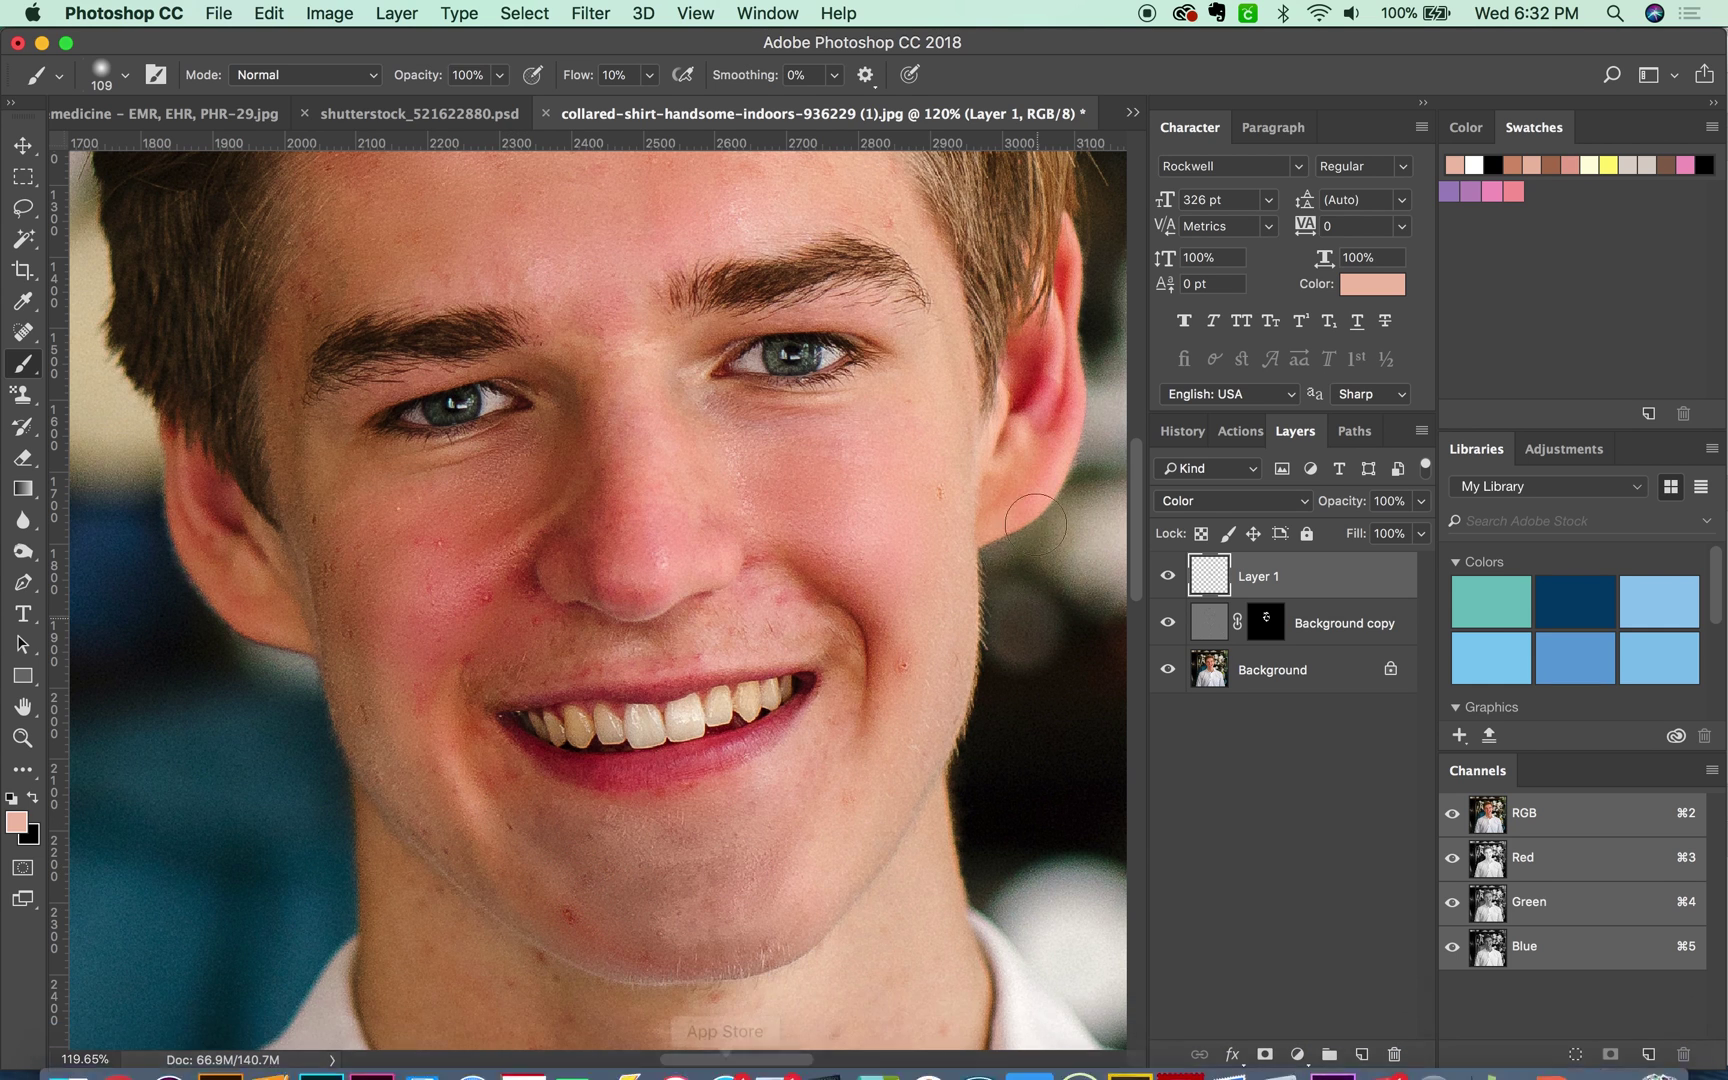
key("super+z")
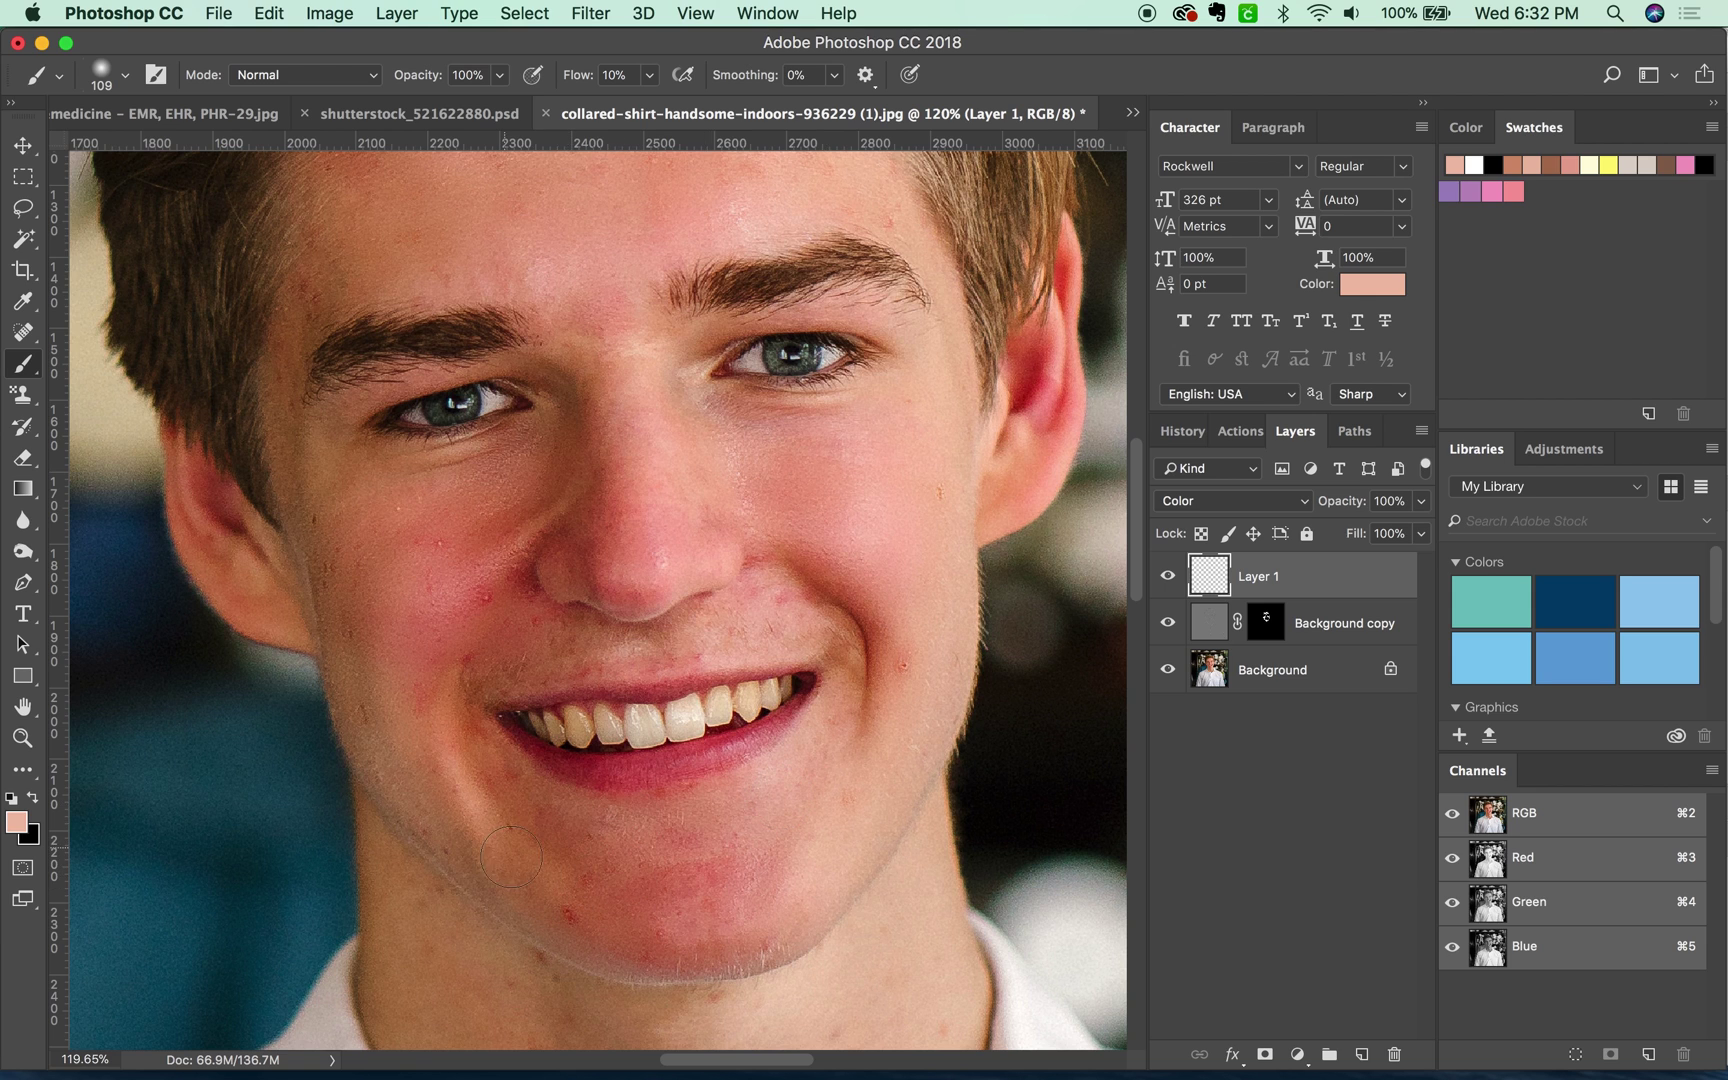
- Sample brown and pink skin tones and paint them over the cheek, nose tip and nearby skin
left_click(492, 831, "alt")
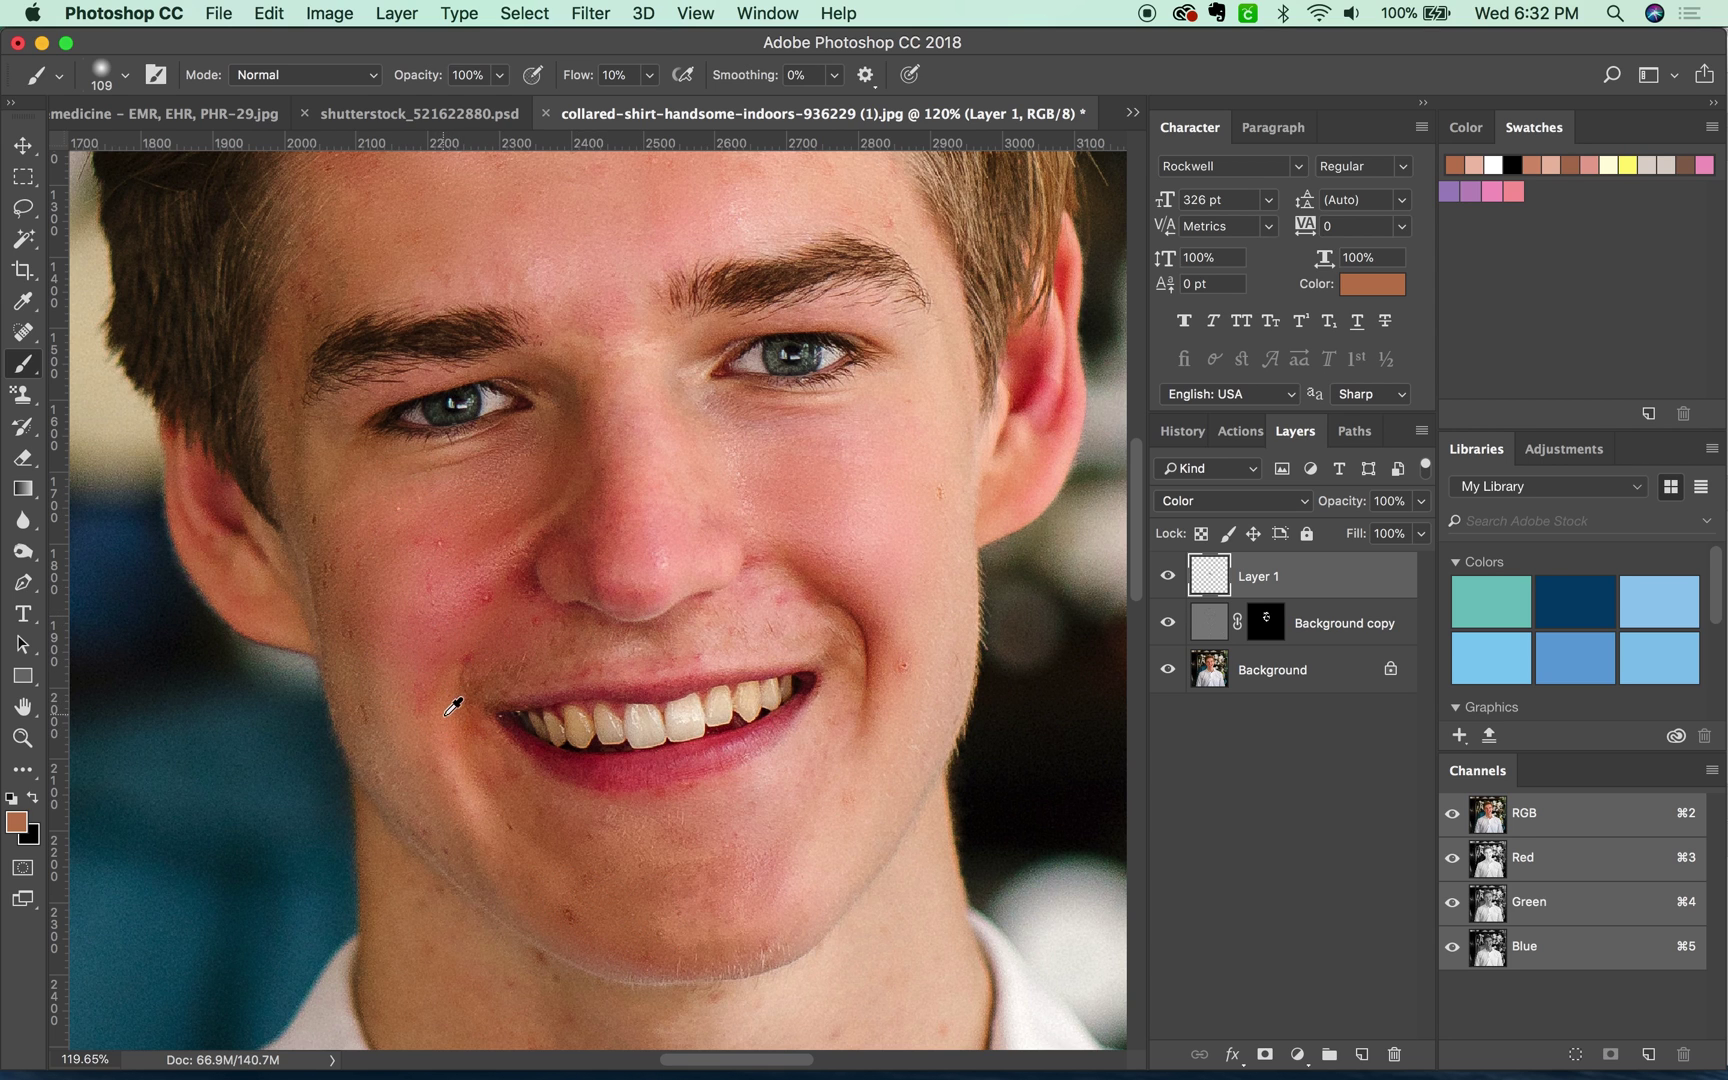
left_click(449, 711, "alt")
mouse_move(362, 643)
left_mouse_down()
mouse_move(386, 840)
mouse_move(377, 570)
left_mouse_up()
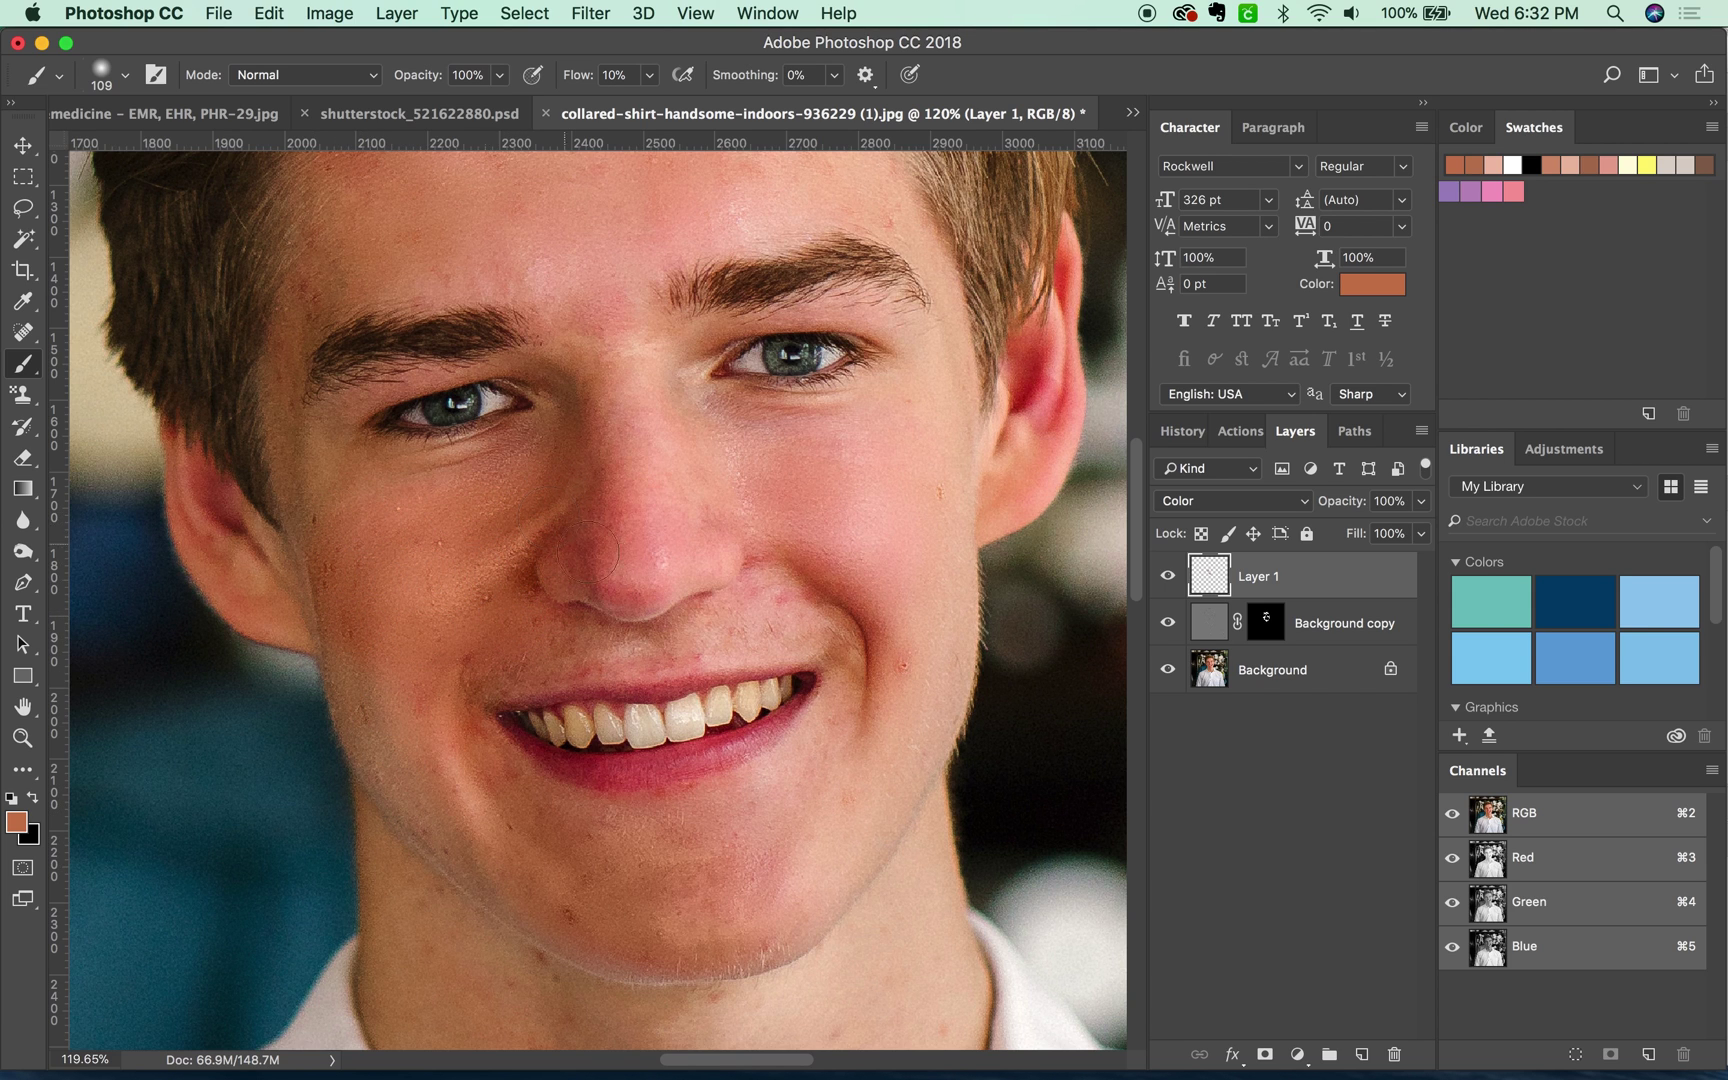
left_click(688, 568, "alt")
mouse_move(618, 523)
left_mouse_down()
mouse_move(624, 482)
mouse_move(650, 541)
mouse_move(657, 598)
left_mouse_up()
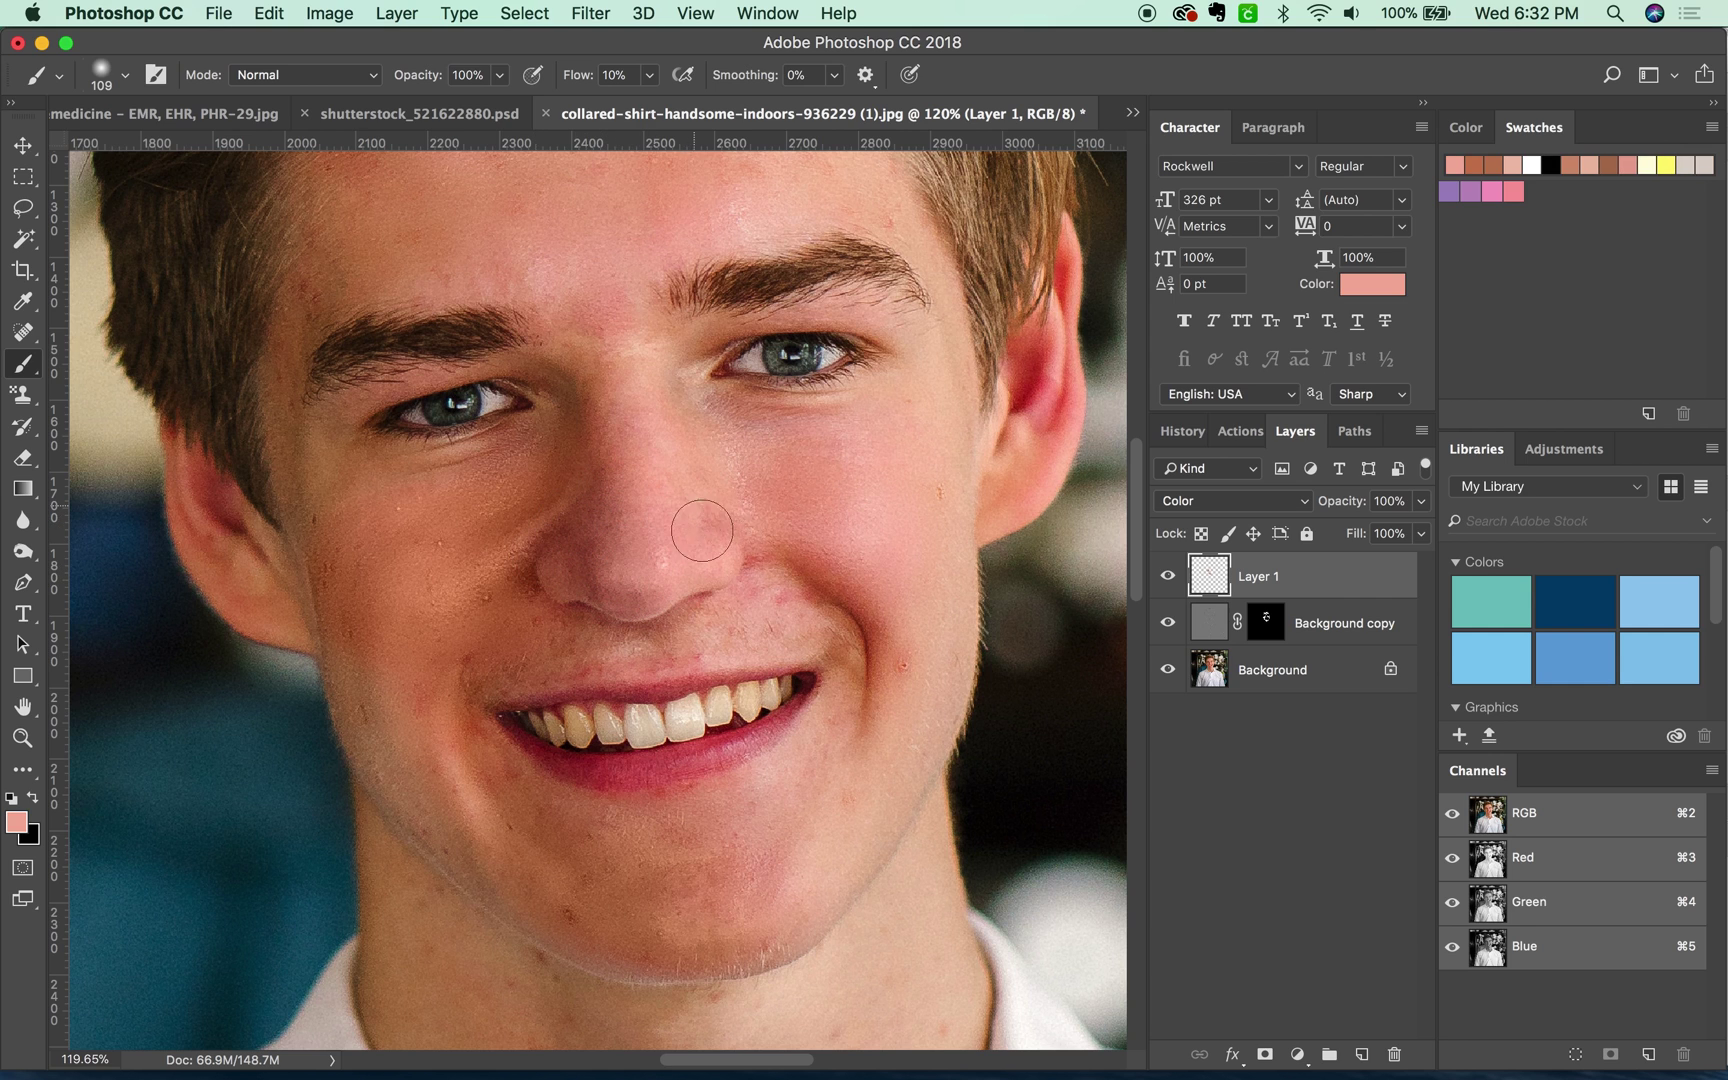
left_click(580, 349, "alt")
left_click(582, 346, "alt")
left_click_drag(605, 318, 626, 313)
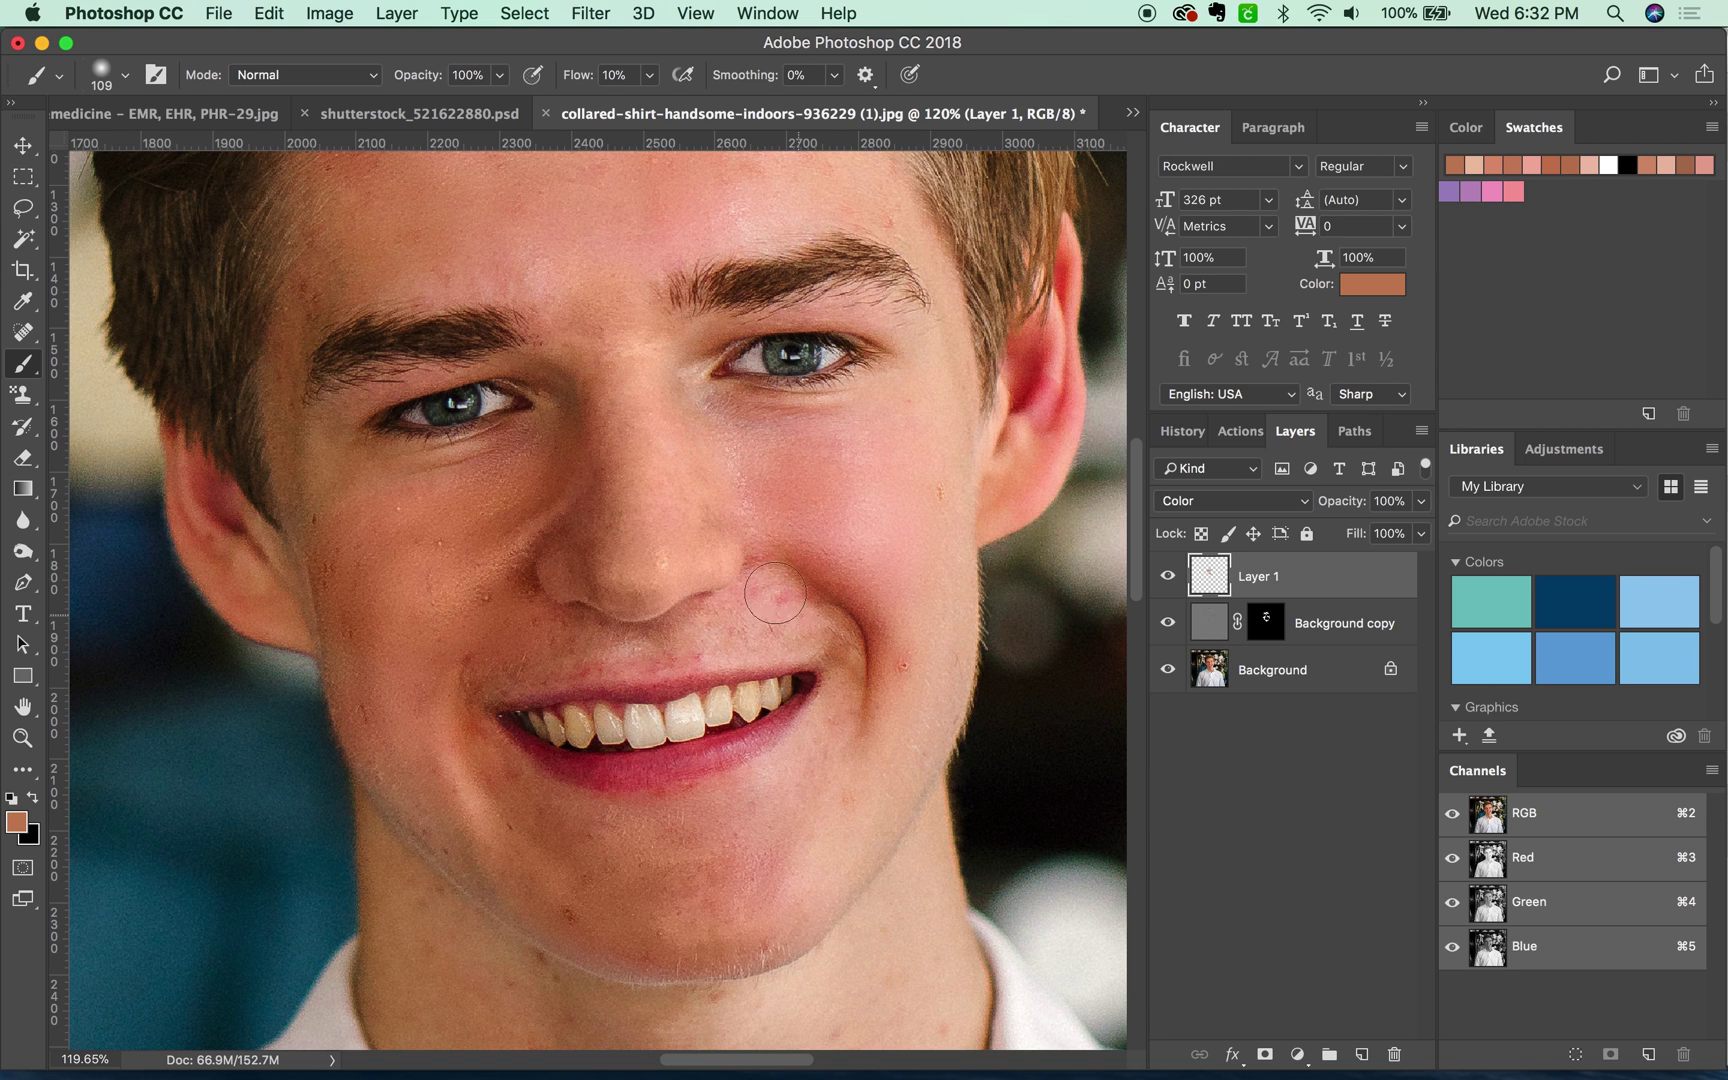
left_click(885, 484, "alt")
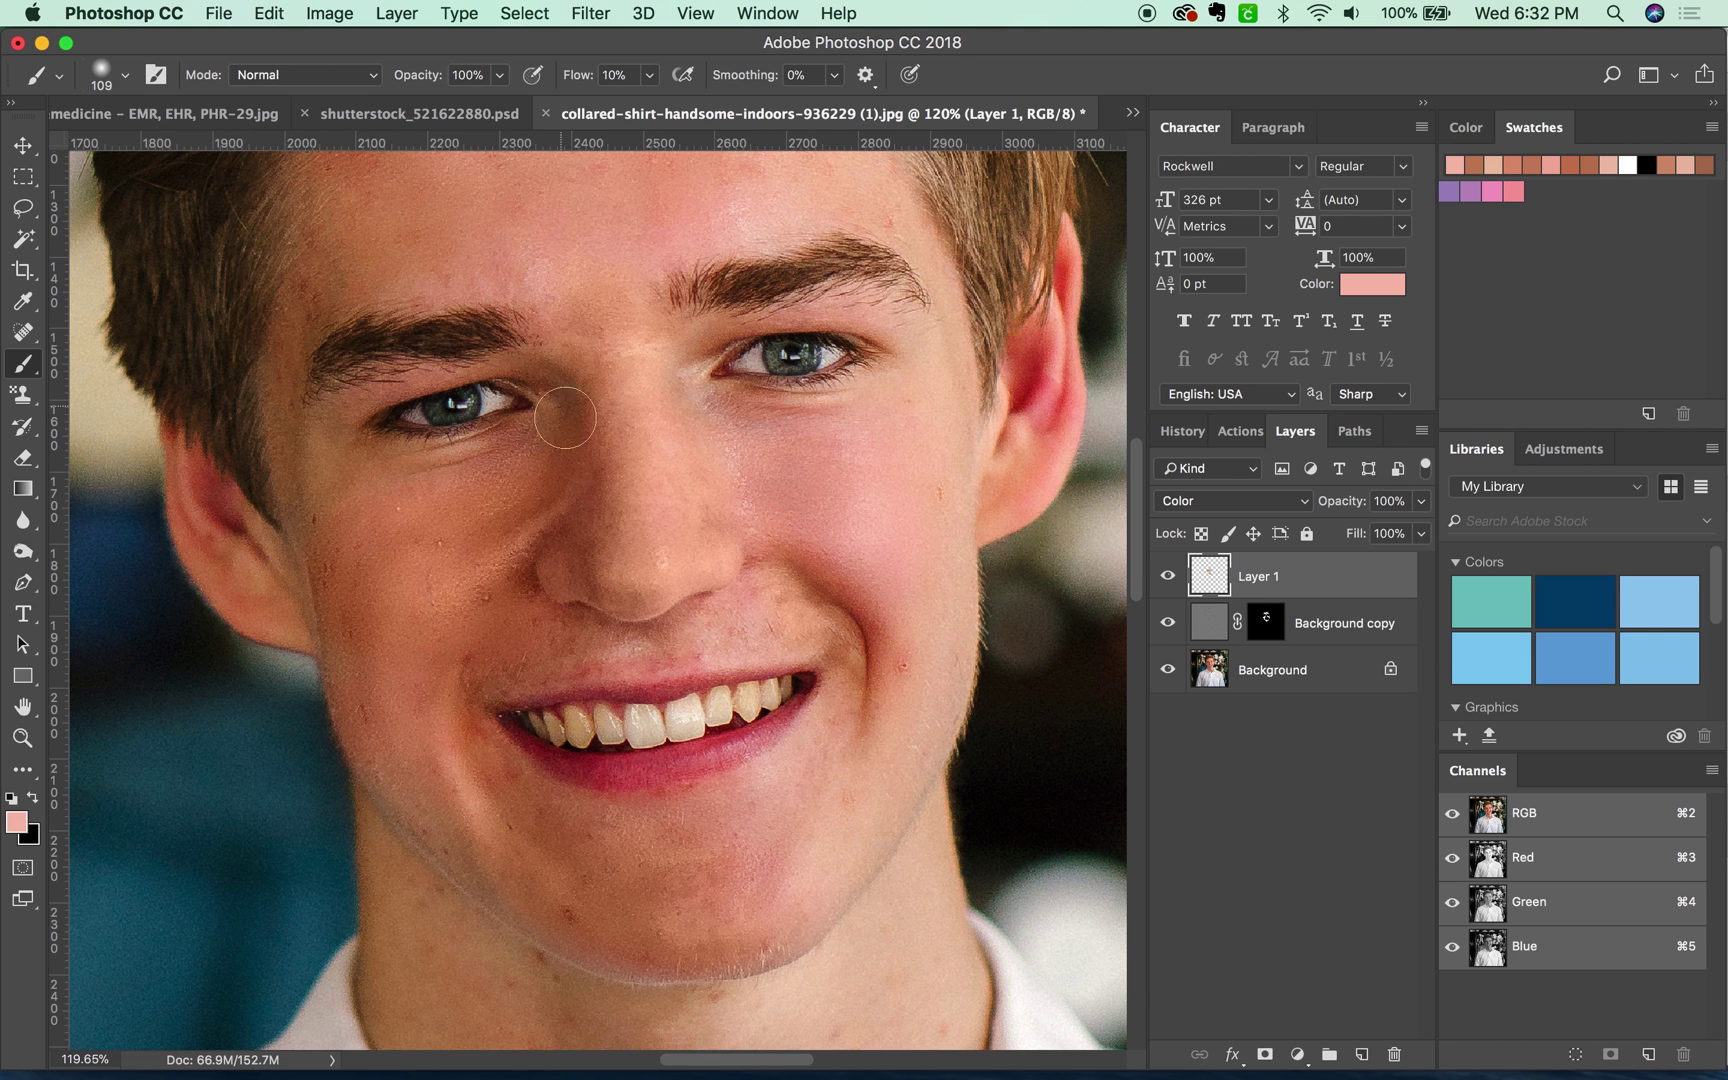
scroll(648, 667, "up", 3)
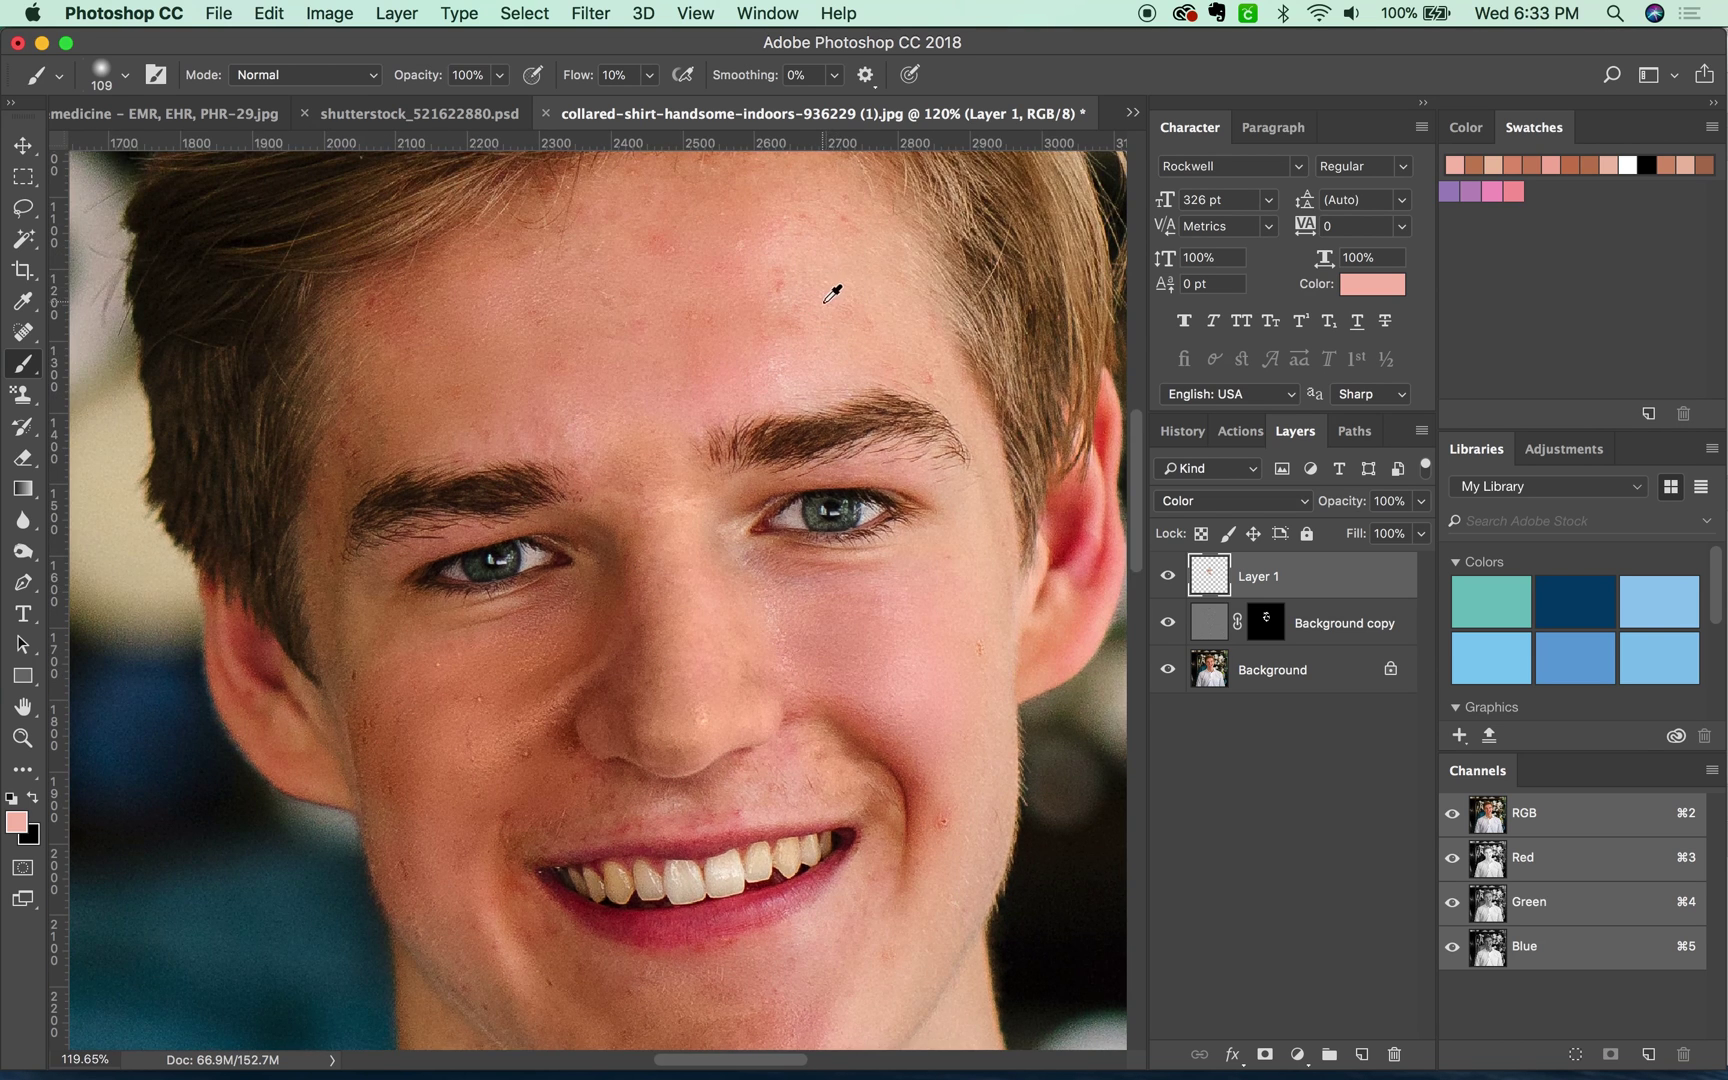
- Sample a peach tone near the brow, undo the last stroke, and zoom out to review the portrait
left_click(835, 295, "alt")
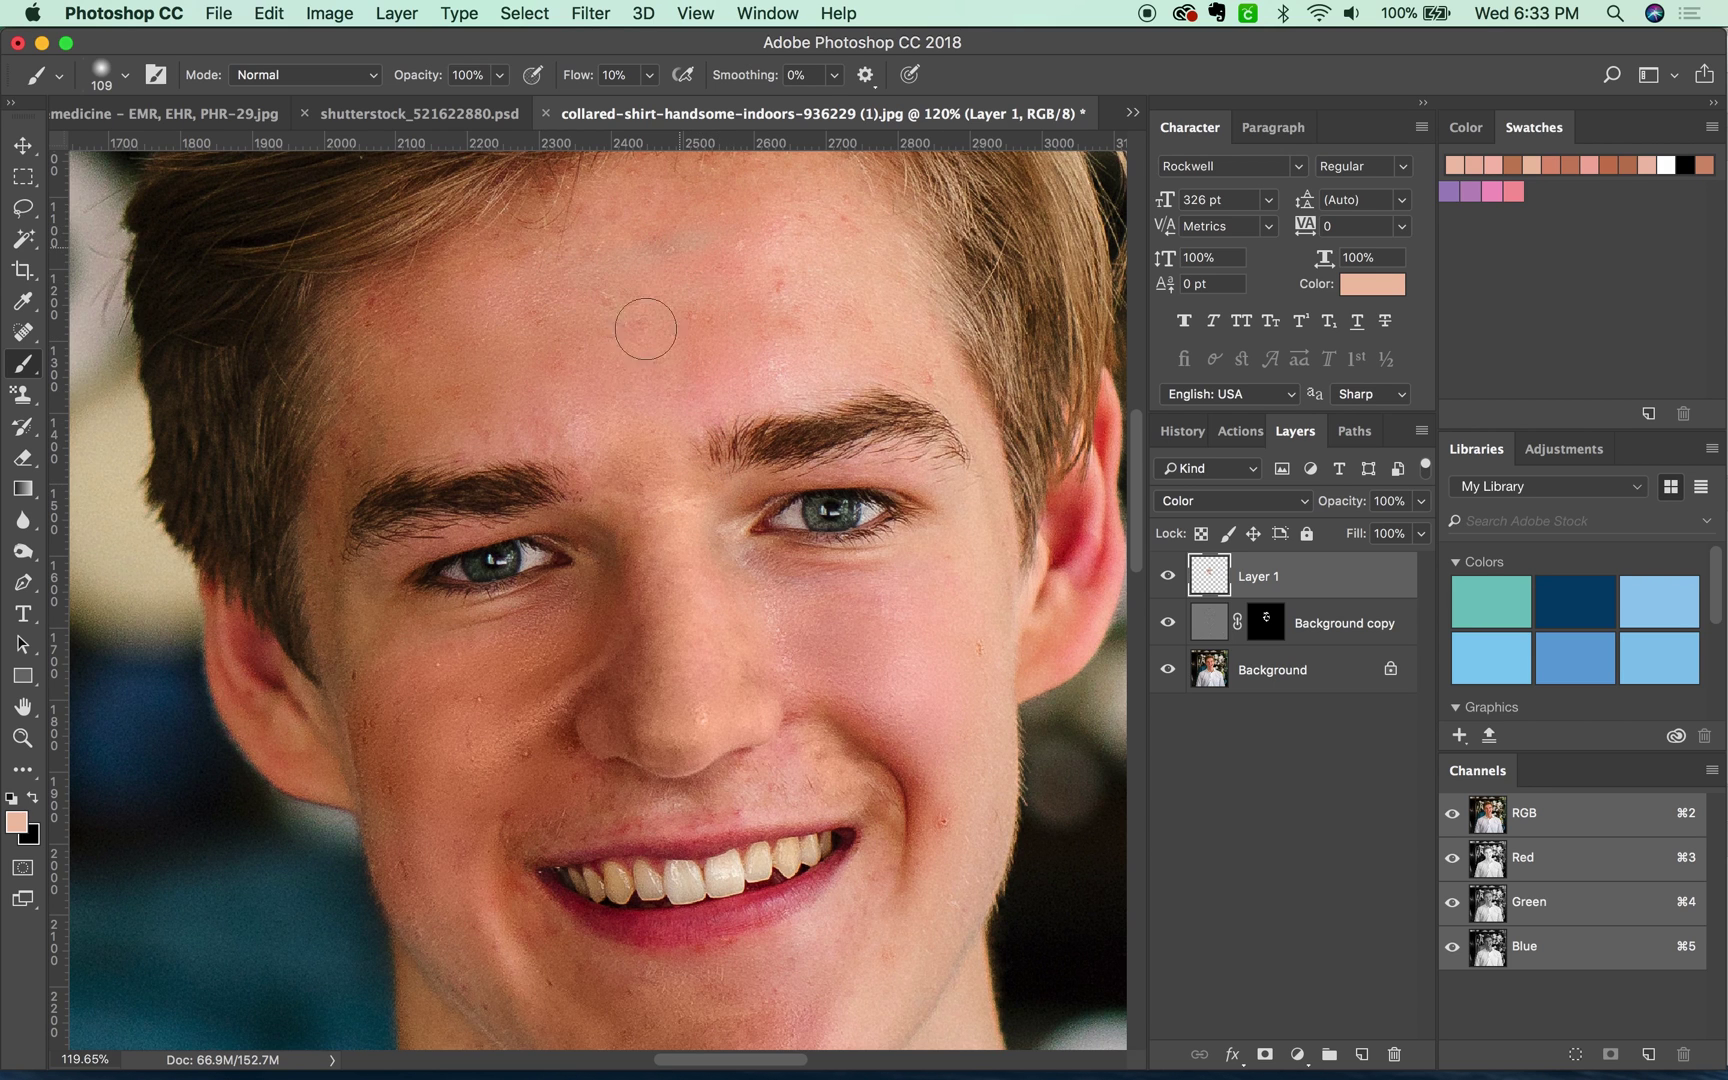
key("super+z")
scroll(781, 738, "down", 10)
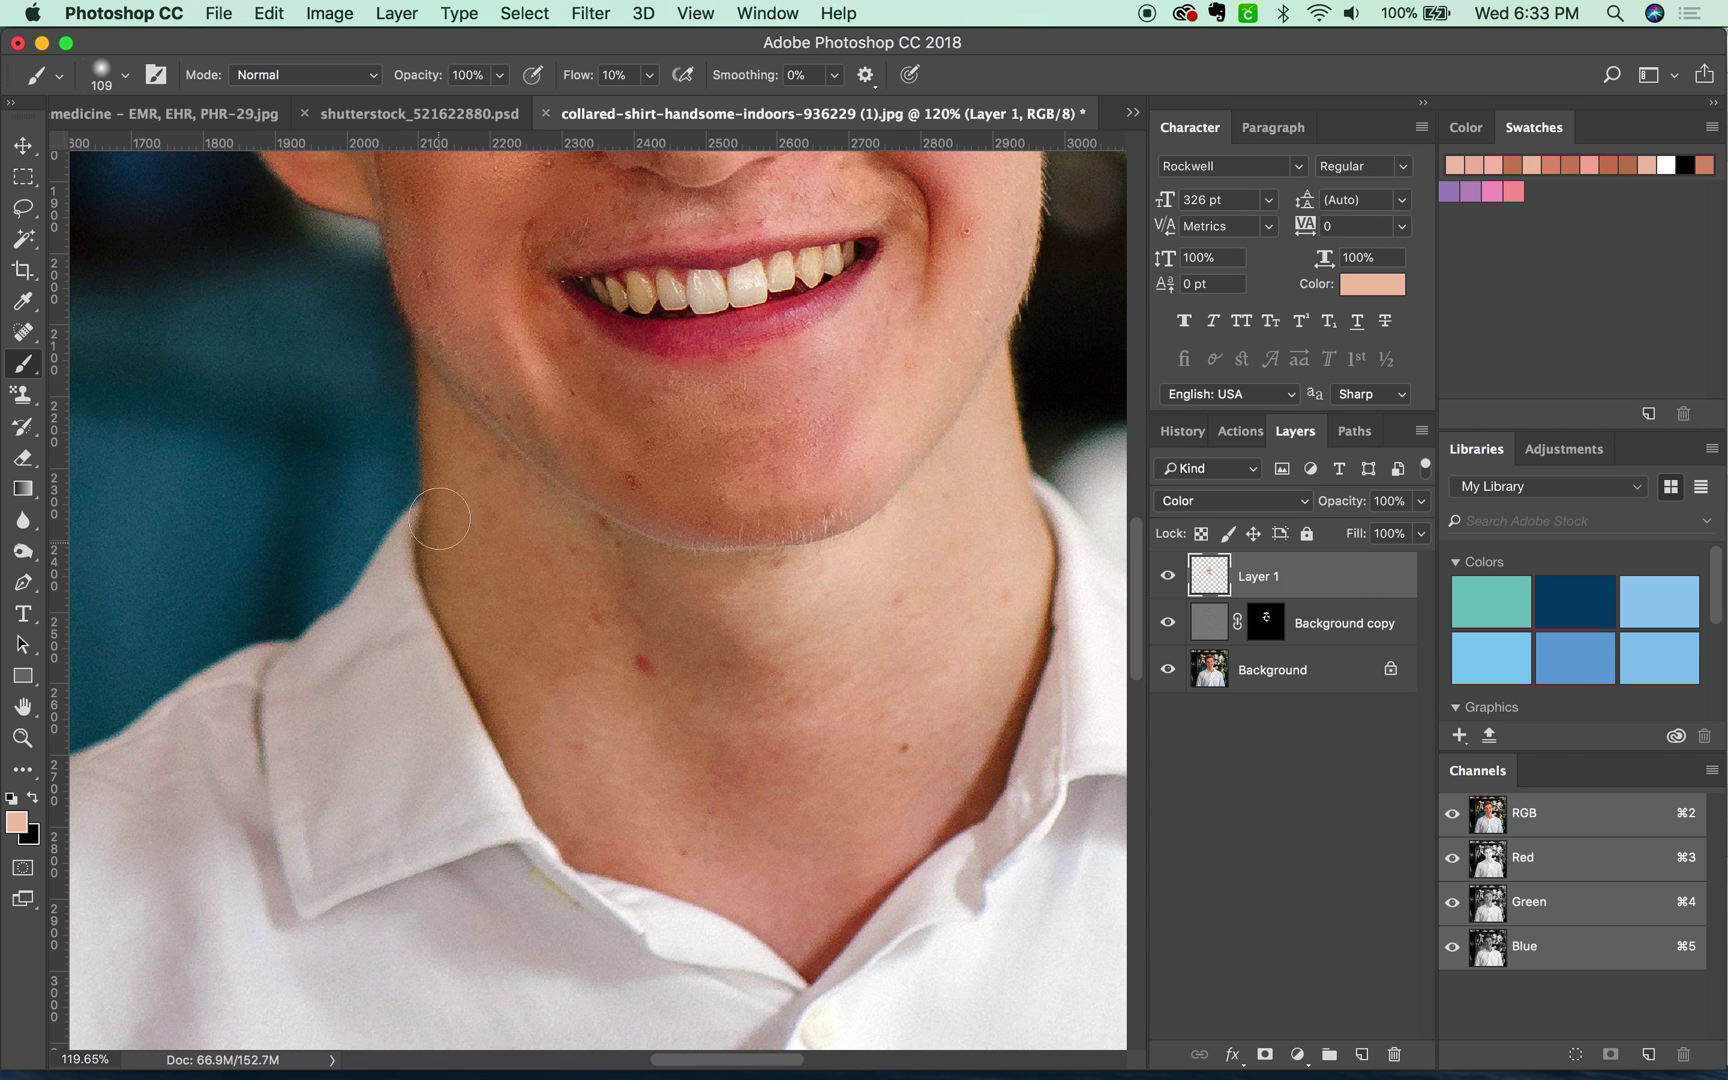
left_click_drag(822, 376, 687, 609)
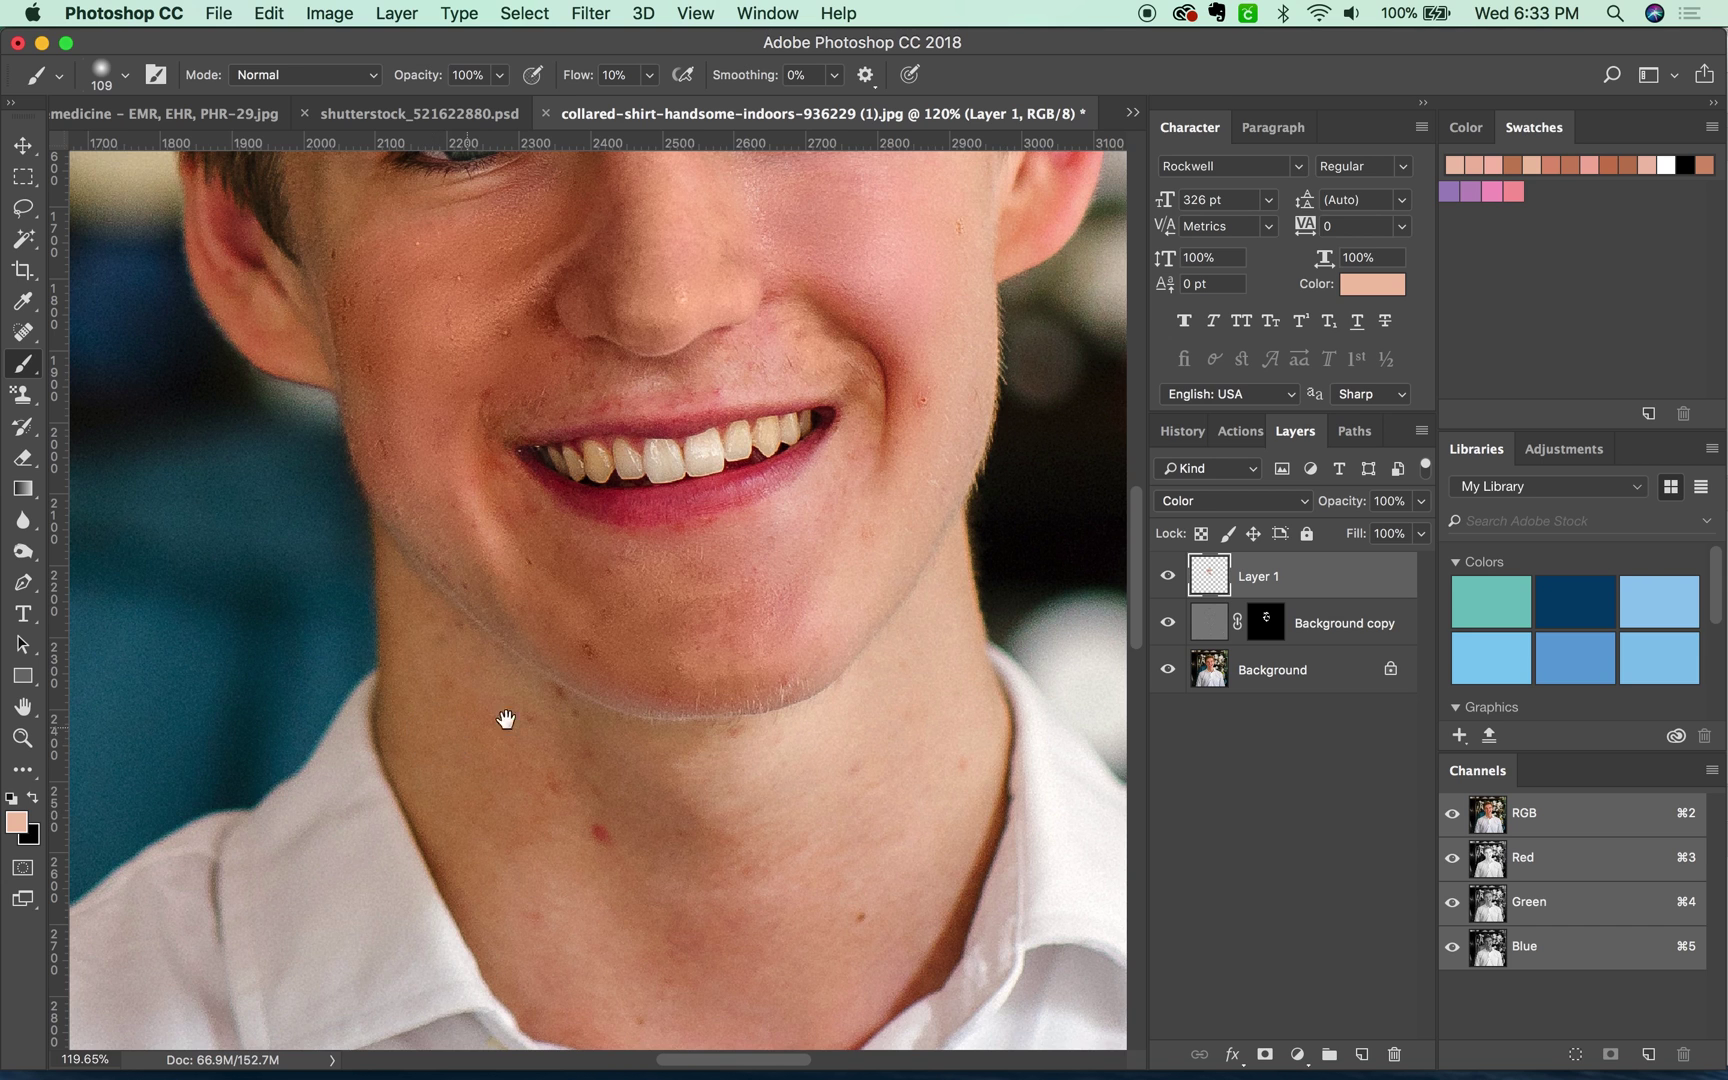
left_click_drag(563, 567, 552, 875)
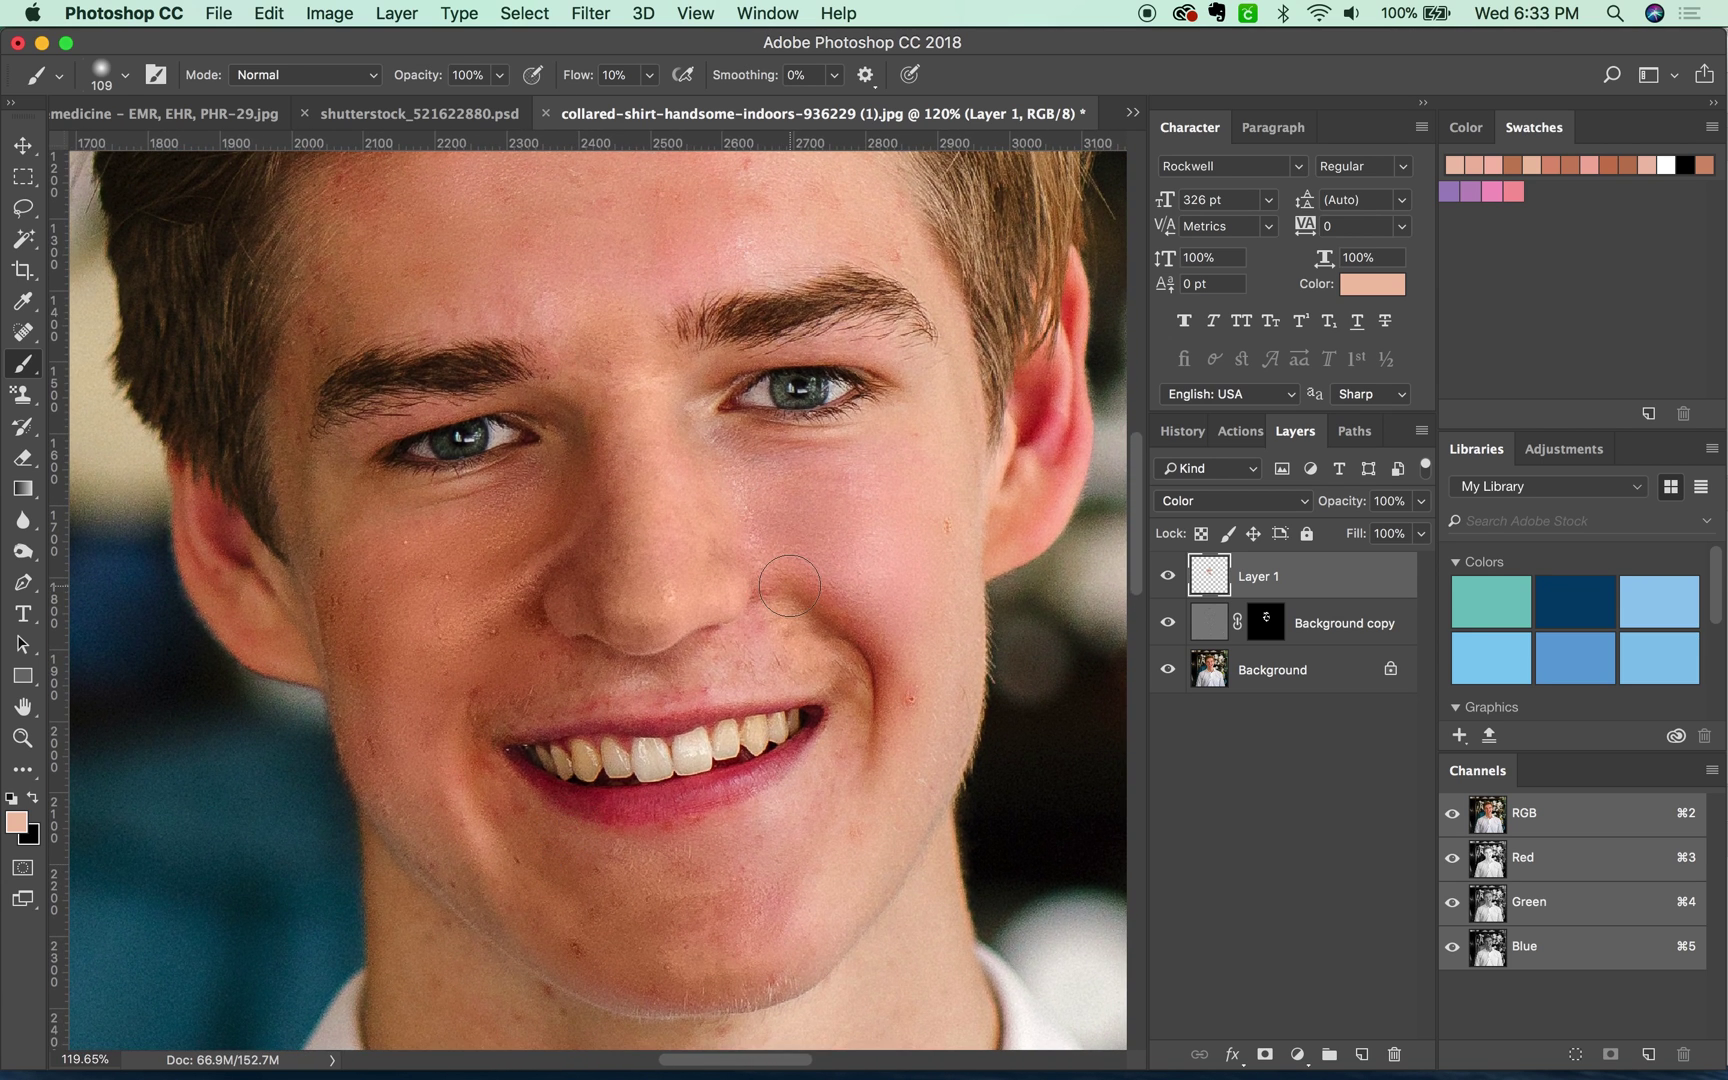
key("super+minus")
key("super+minus")
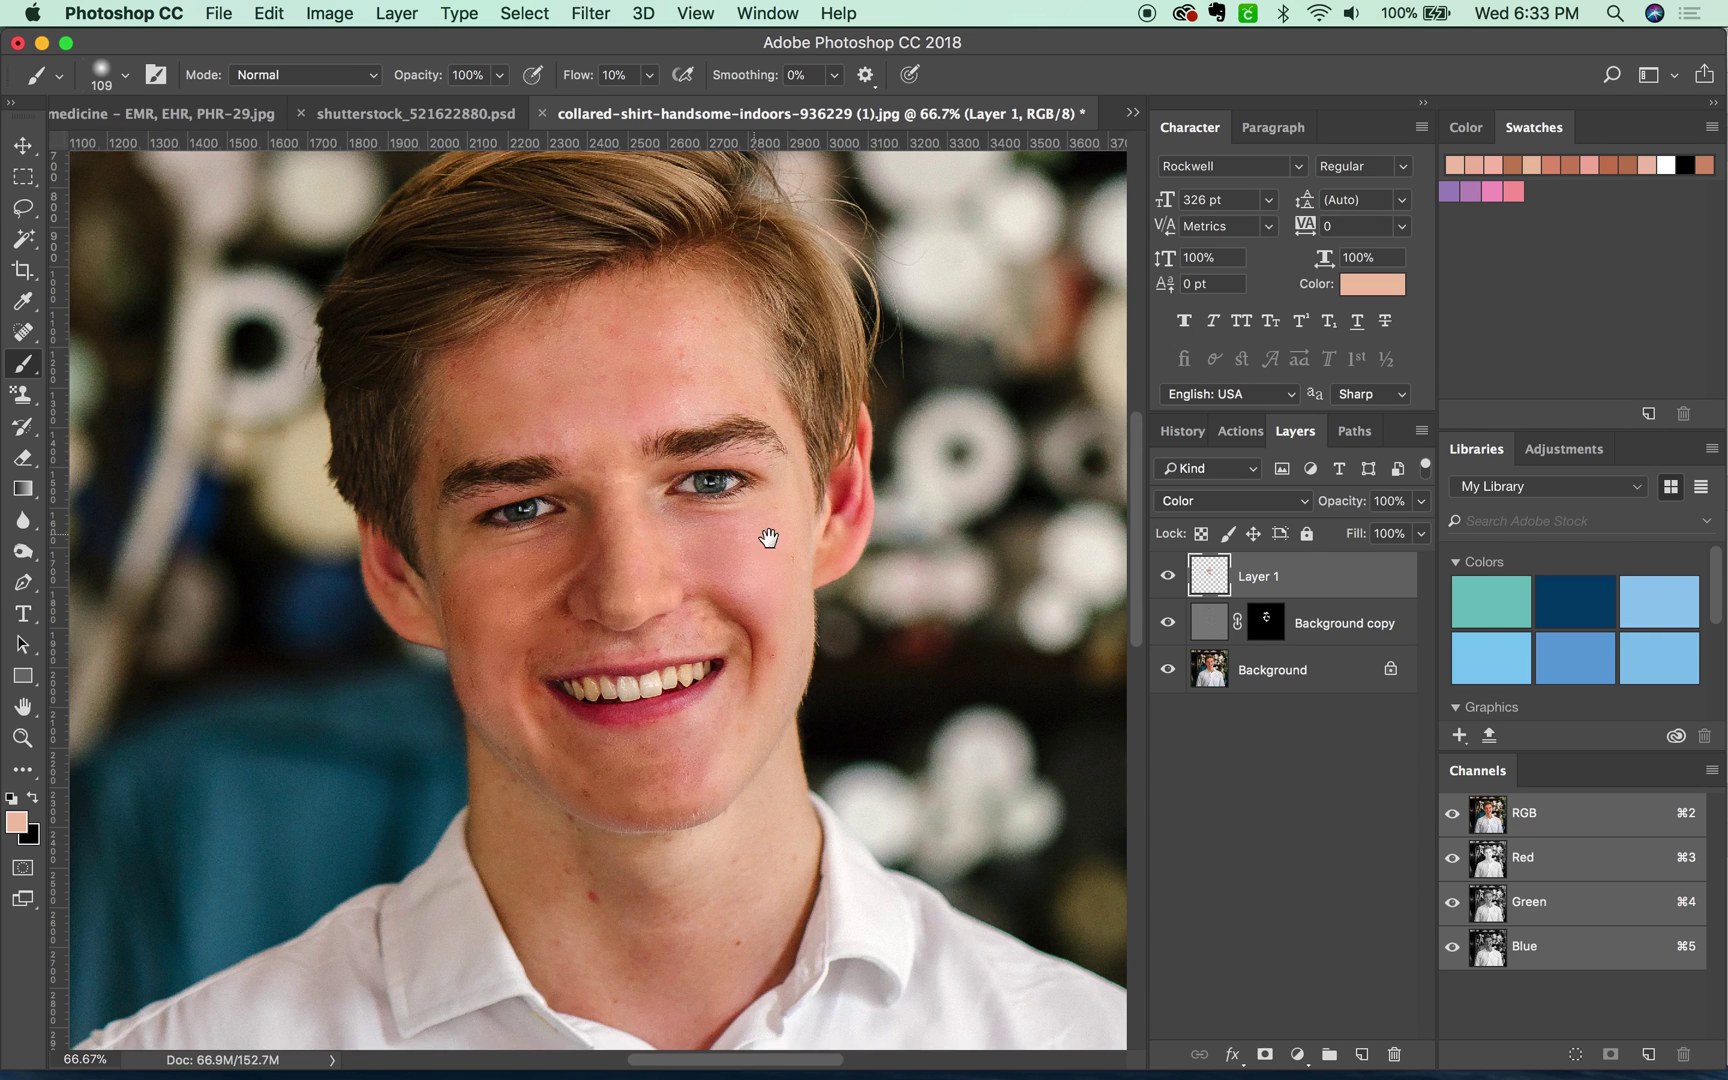
mouse_move(790, 540)
left_mouse_down()
mouse_move(924, 623)
mouse_move(913, 637)
left_mouse_up()
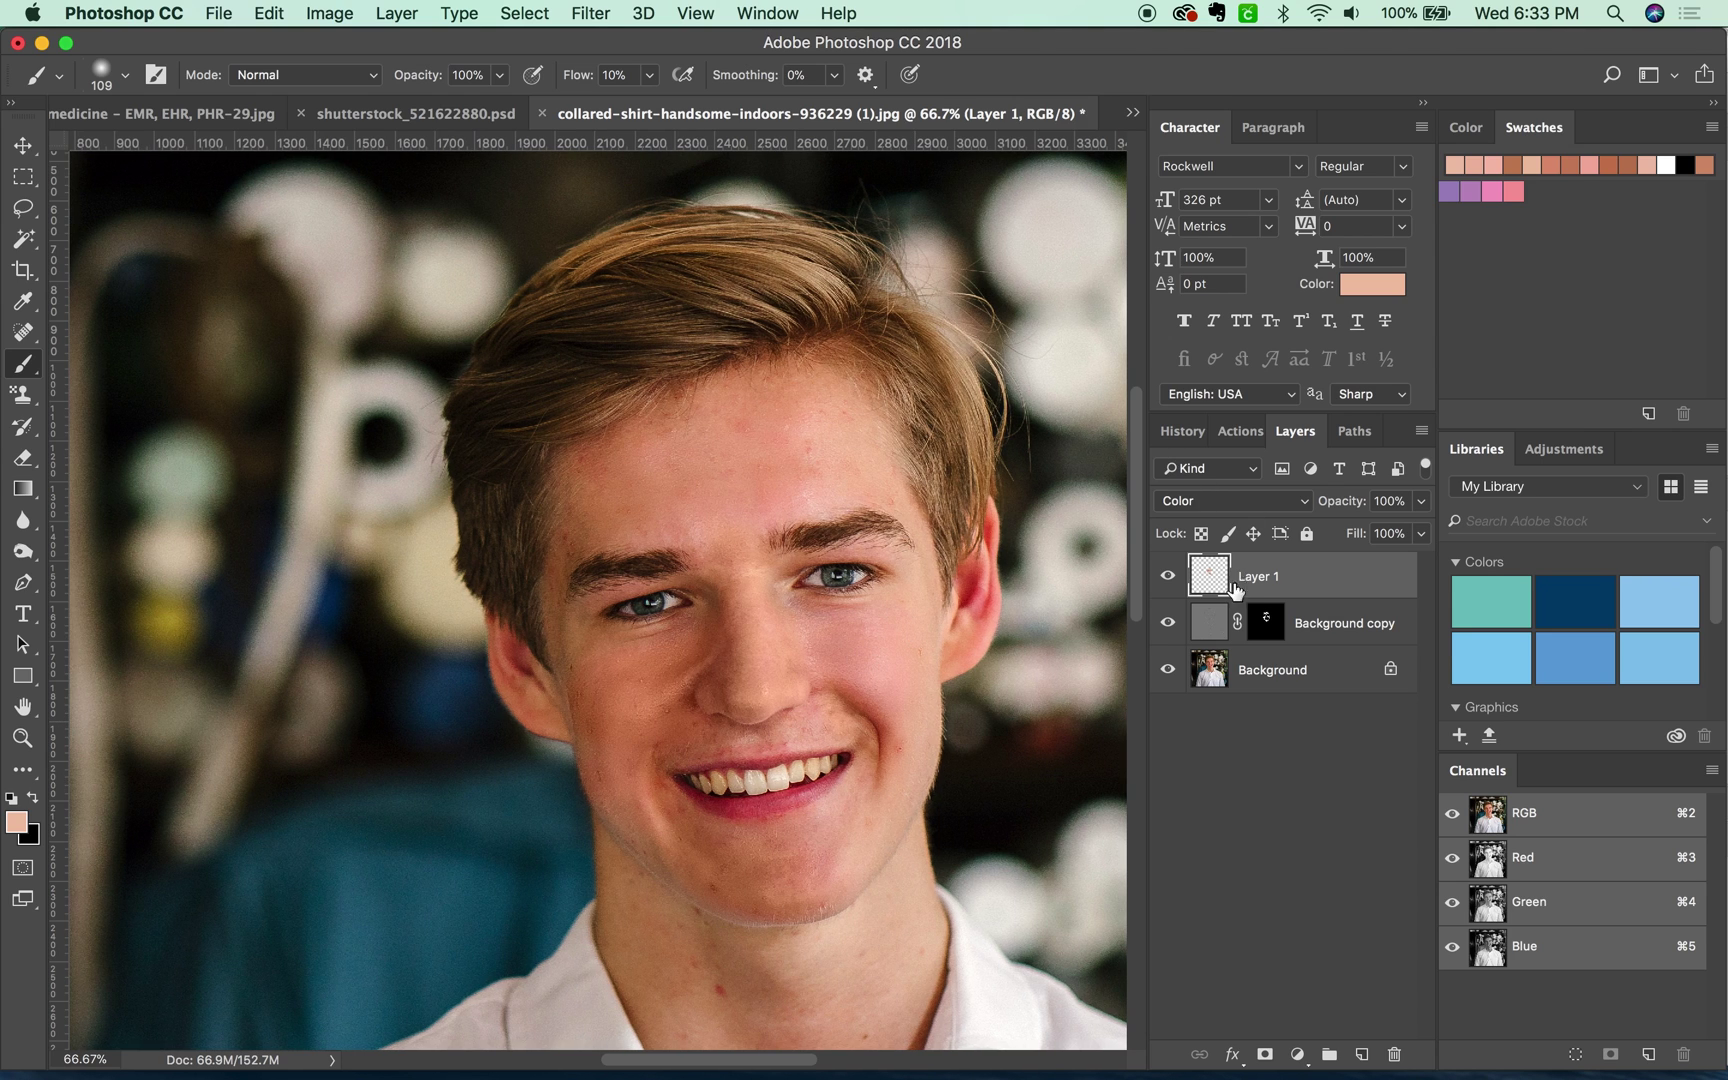
left_click_drag(1168, 580, 1168, 624)
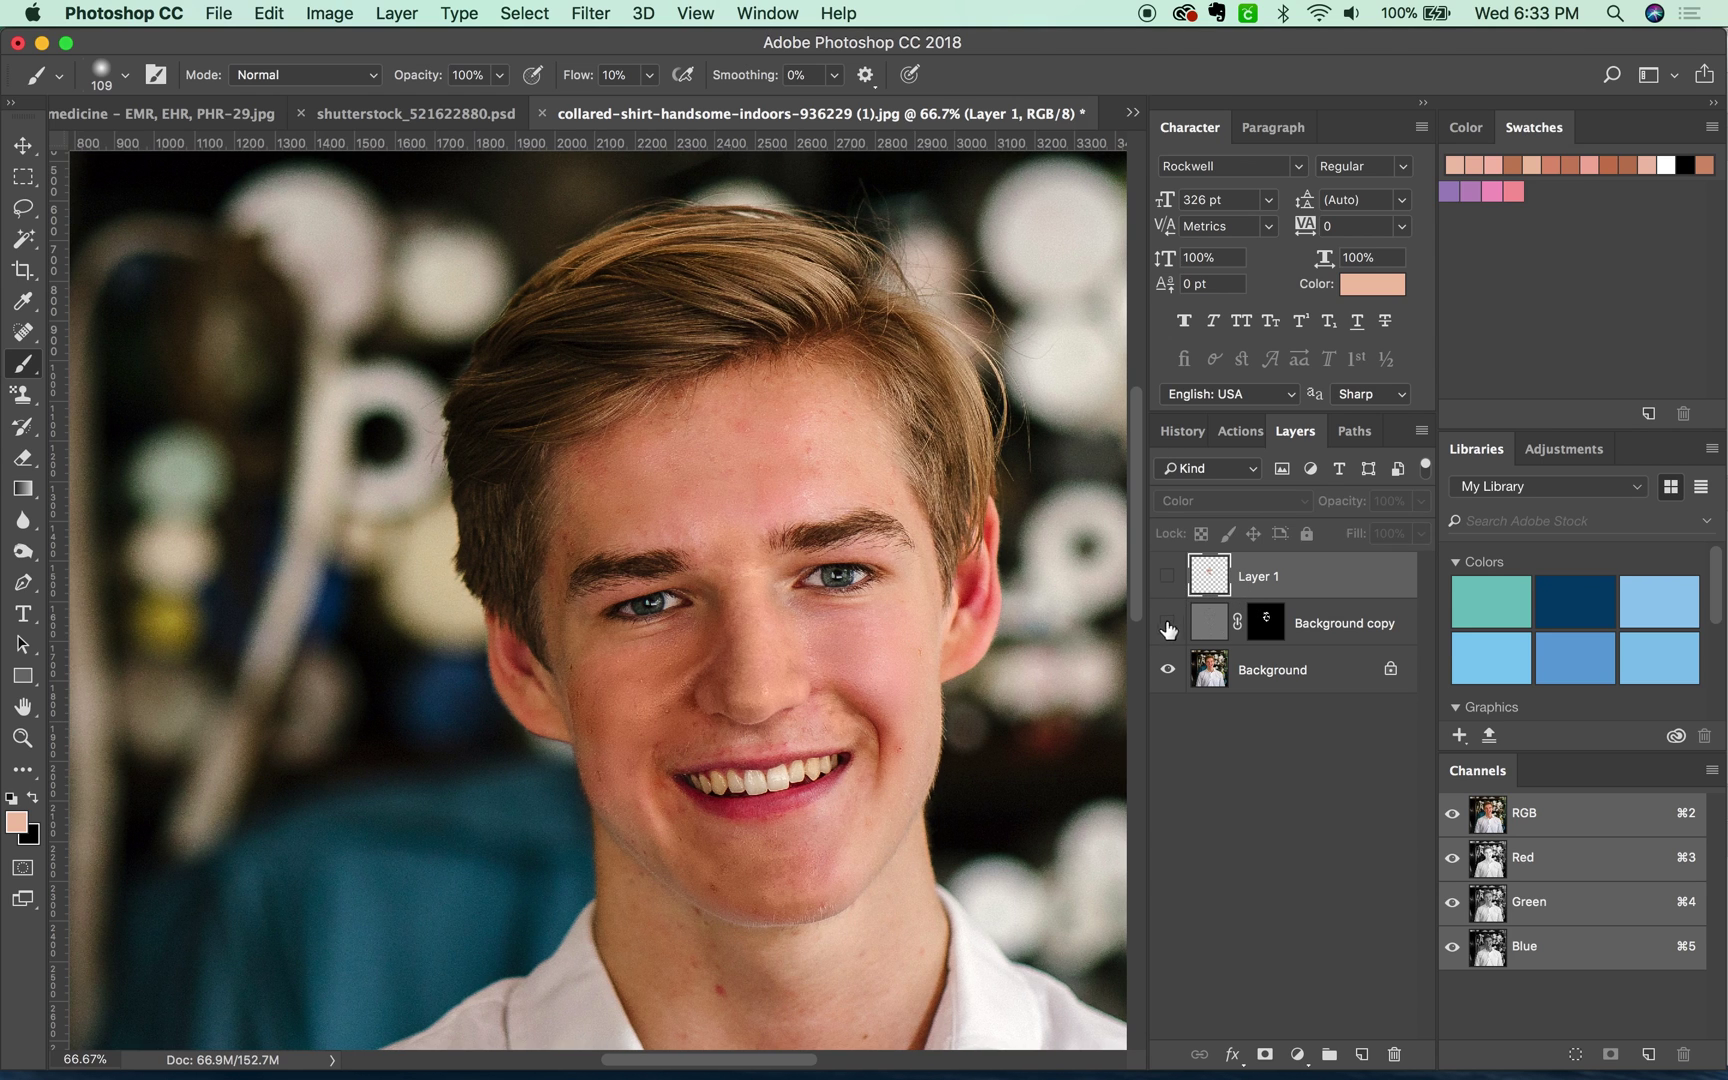
left_click_drag(1167, 577, 1166, 623)
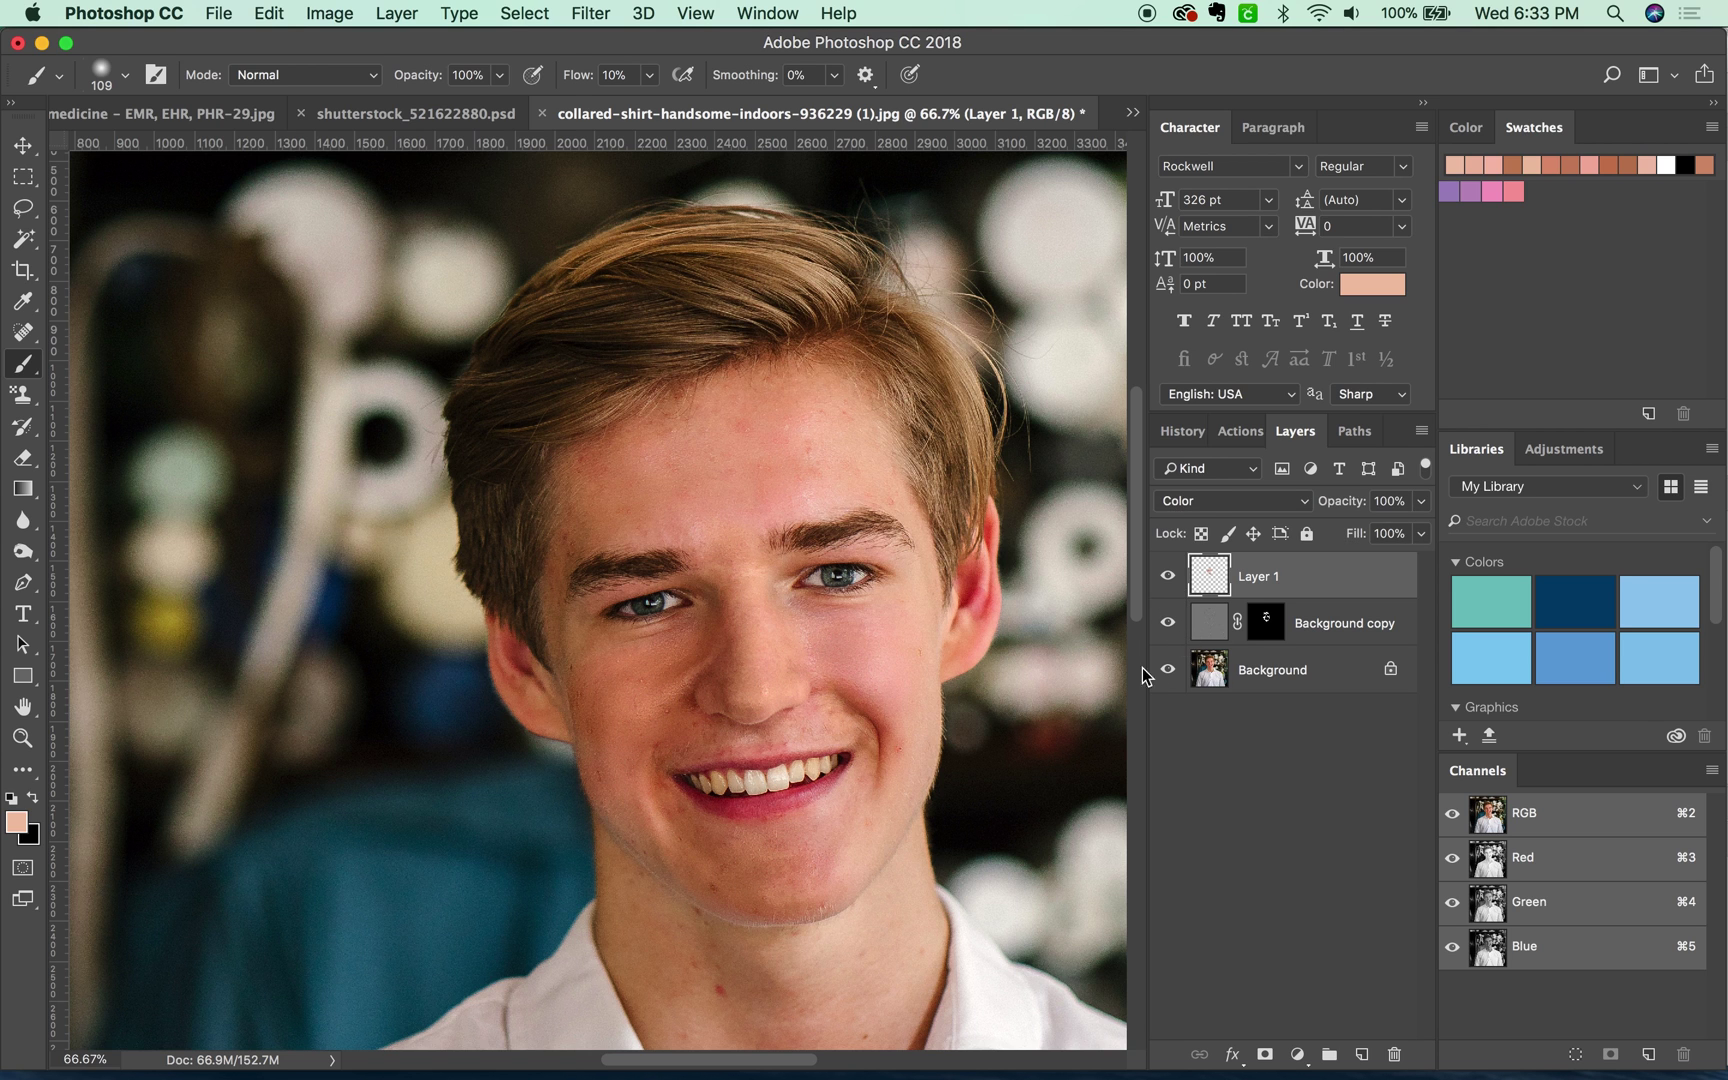
key("z")
scroll(910, 783, "up", 3)
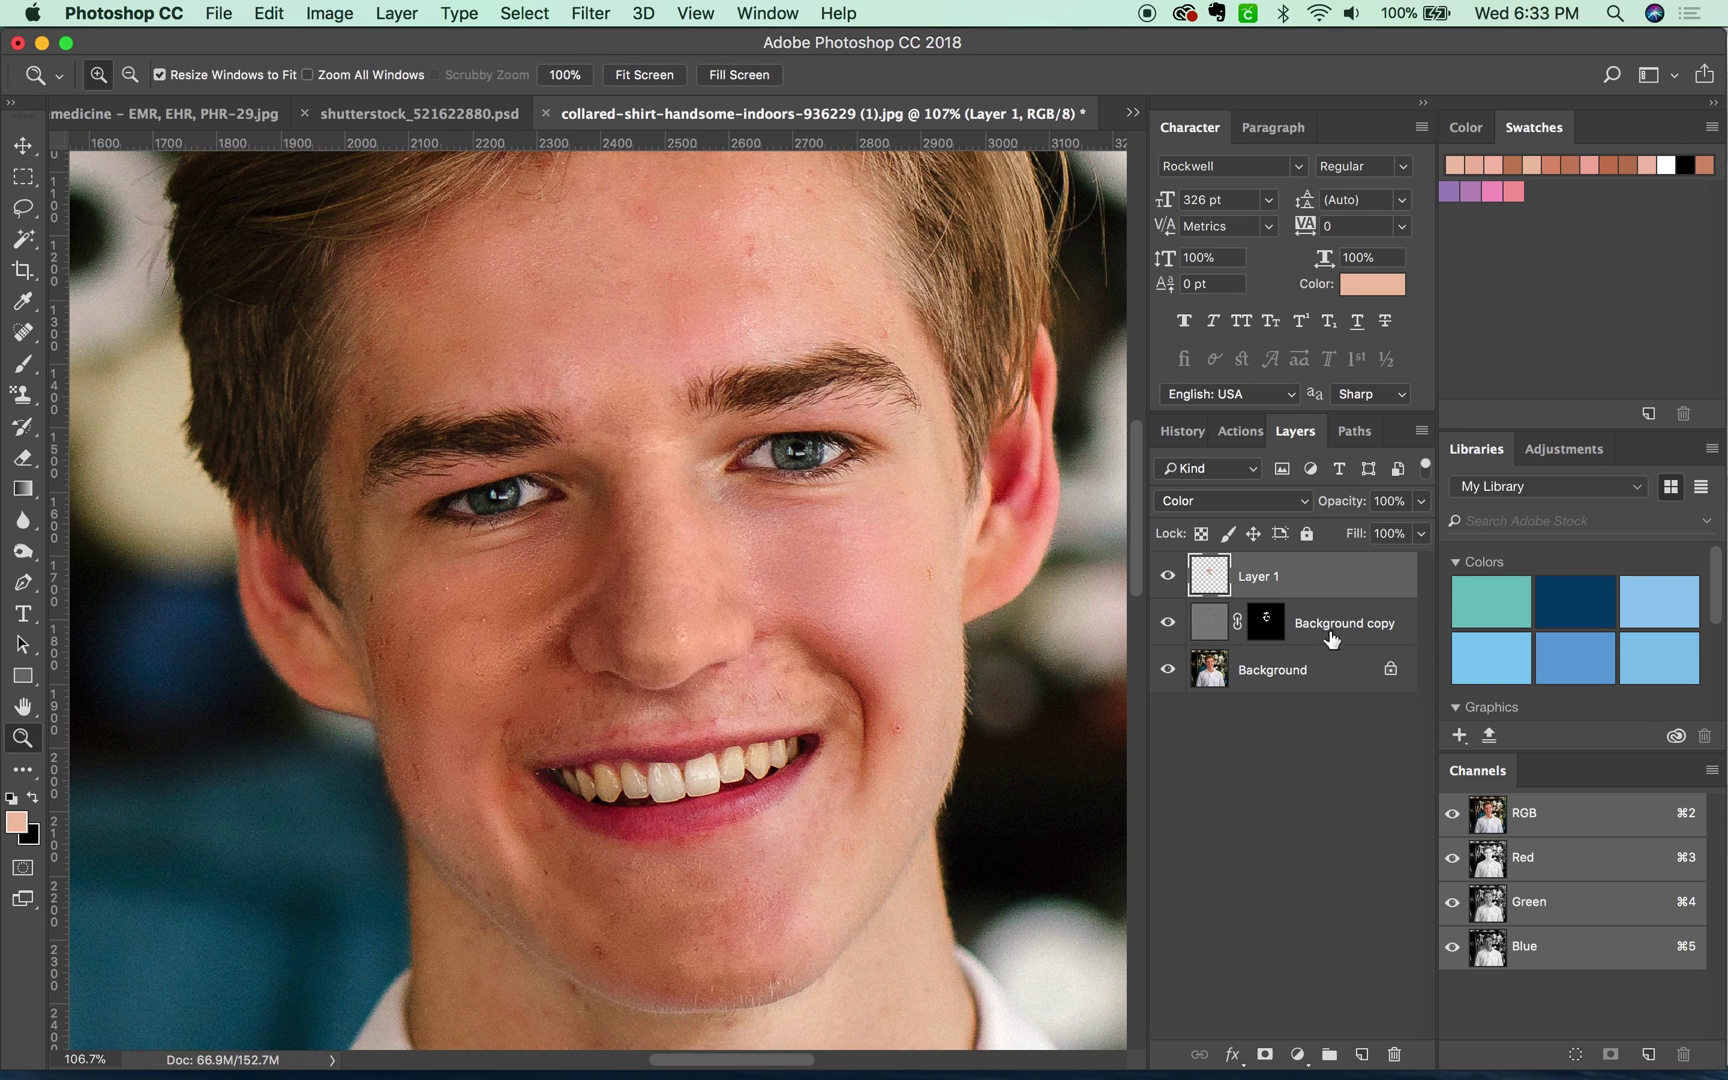
mouse_move(791, 712)
left_mouse_down()
mouse_move(783, 755)
mouse_move(800, 742)
left_mouse_up()
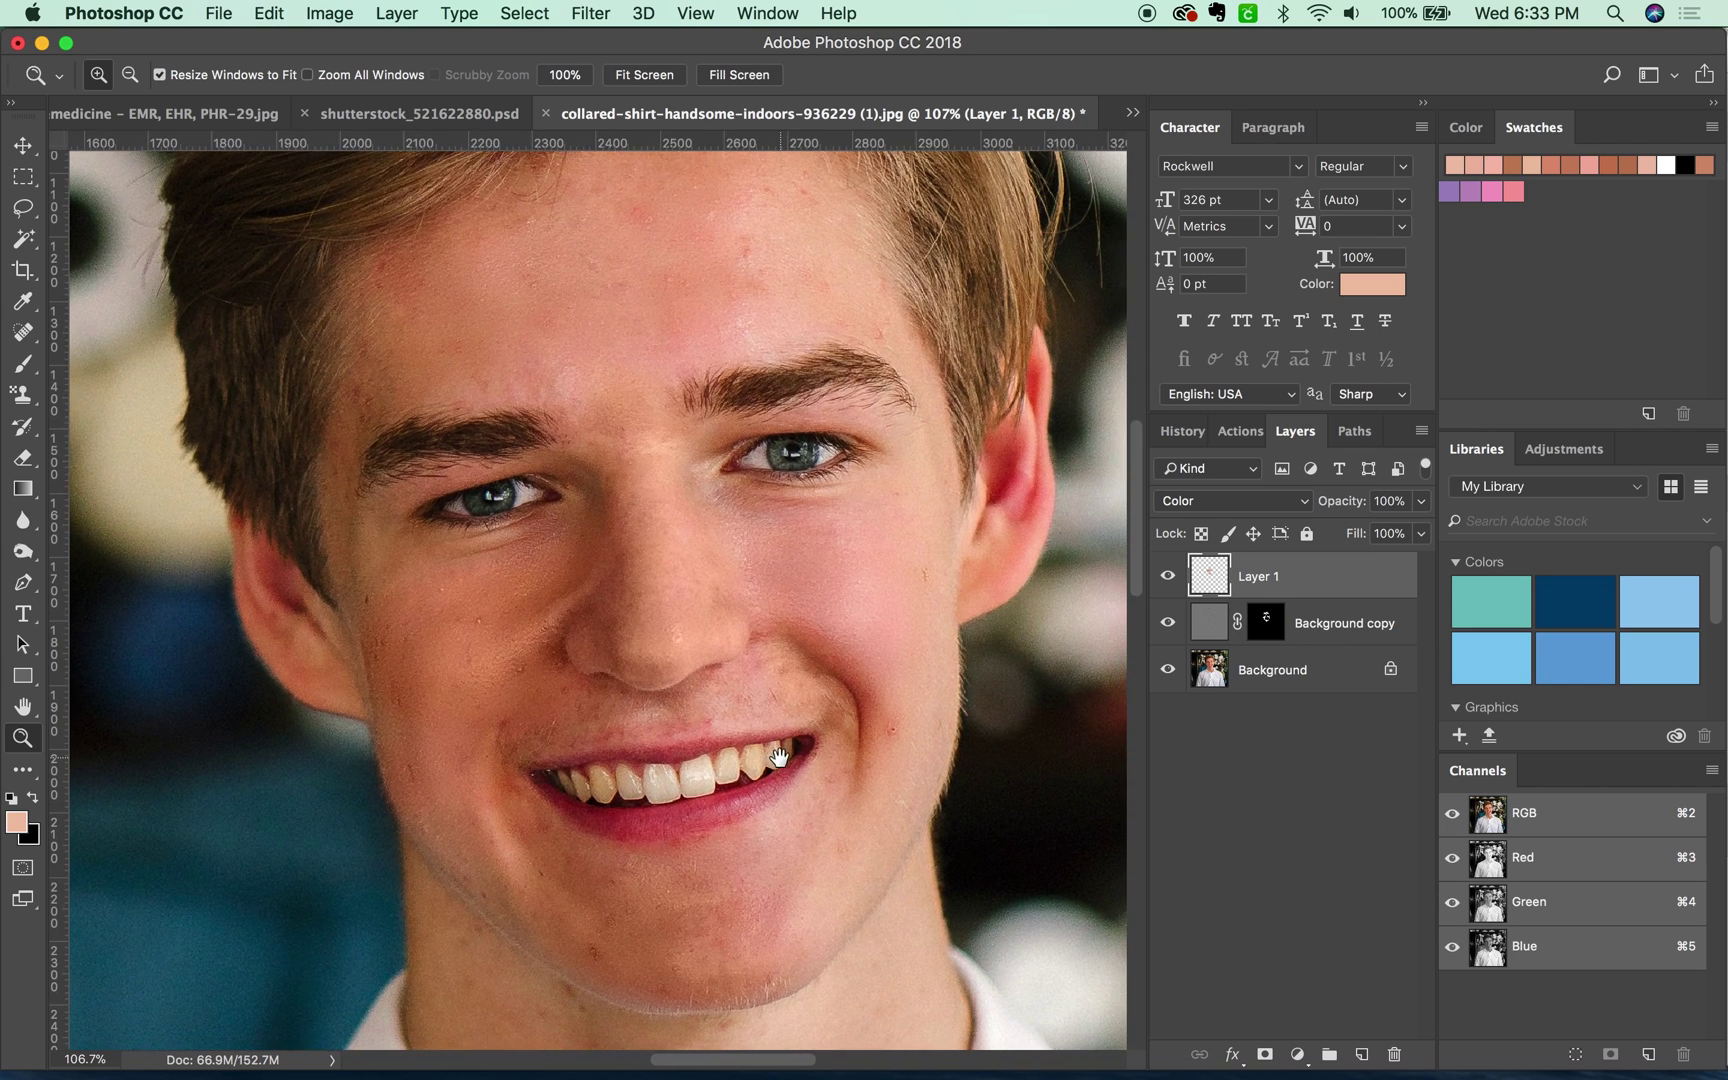
scroll(766, 820, "down", 2)
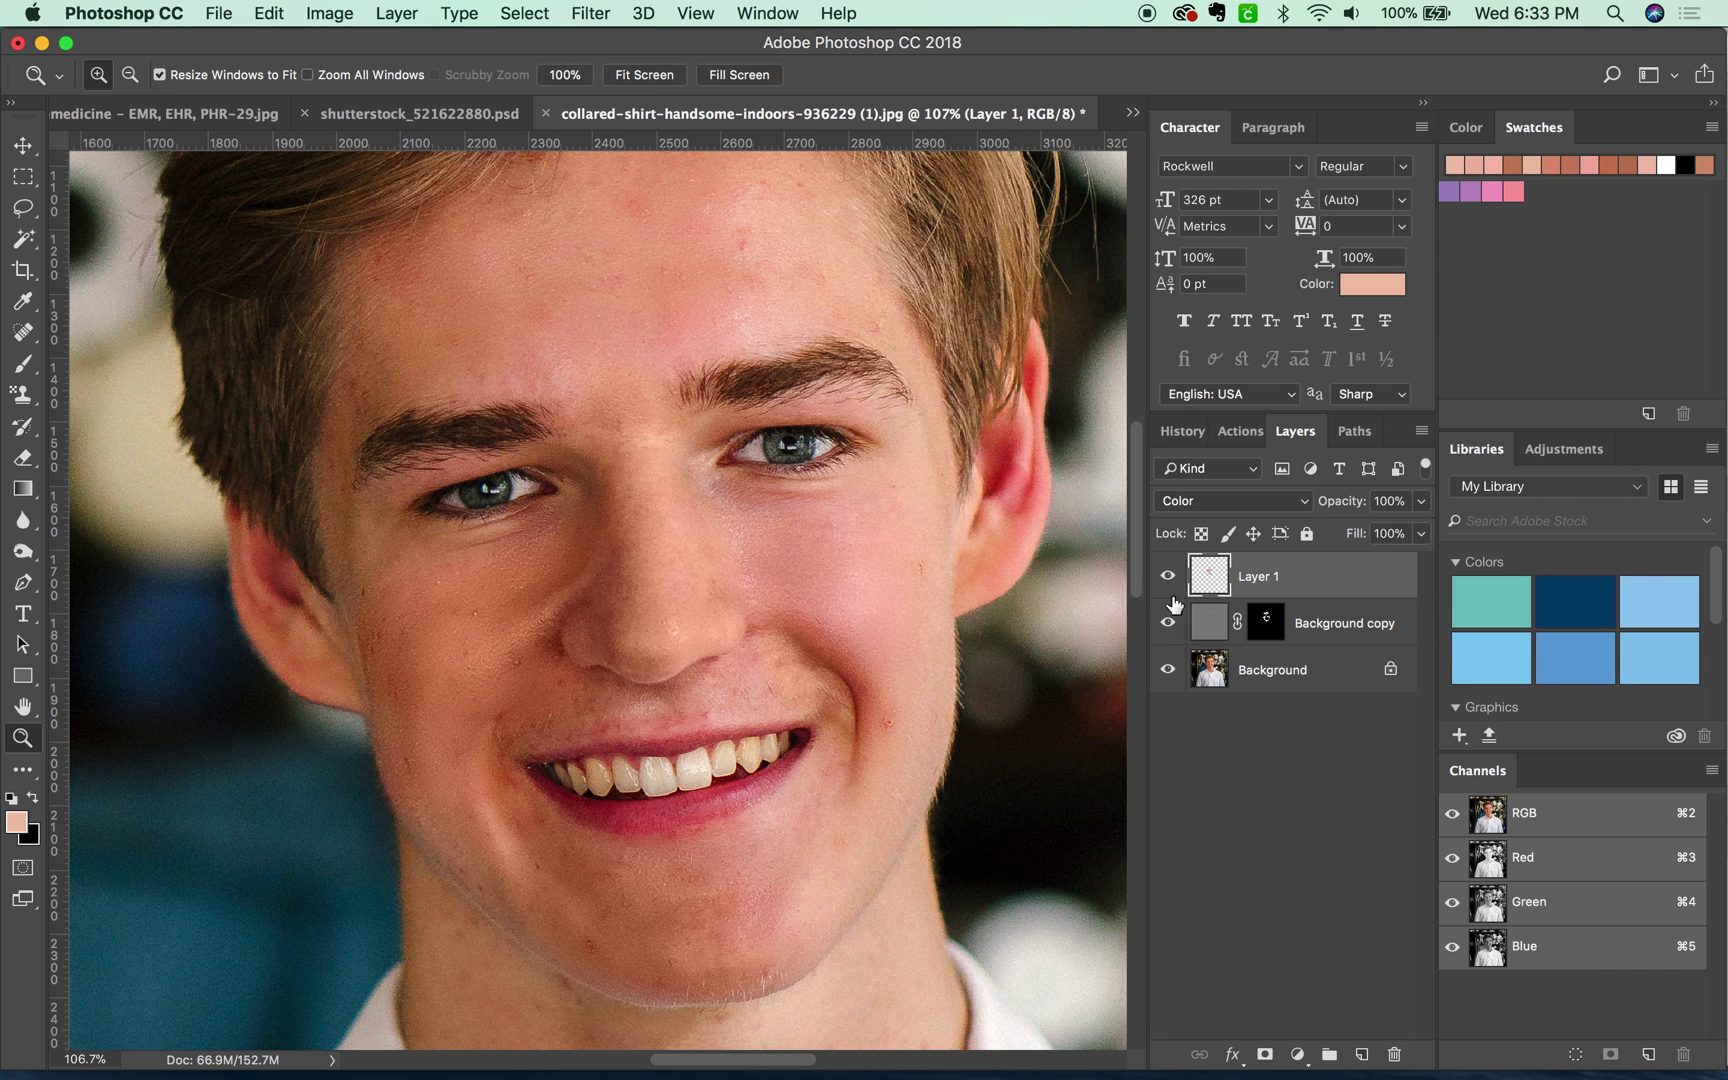
left_click(1222, 620)
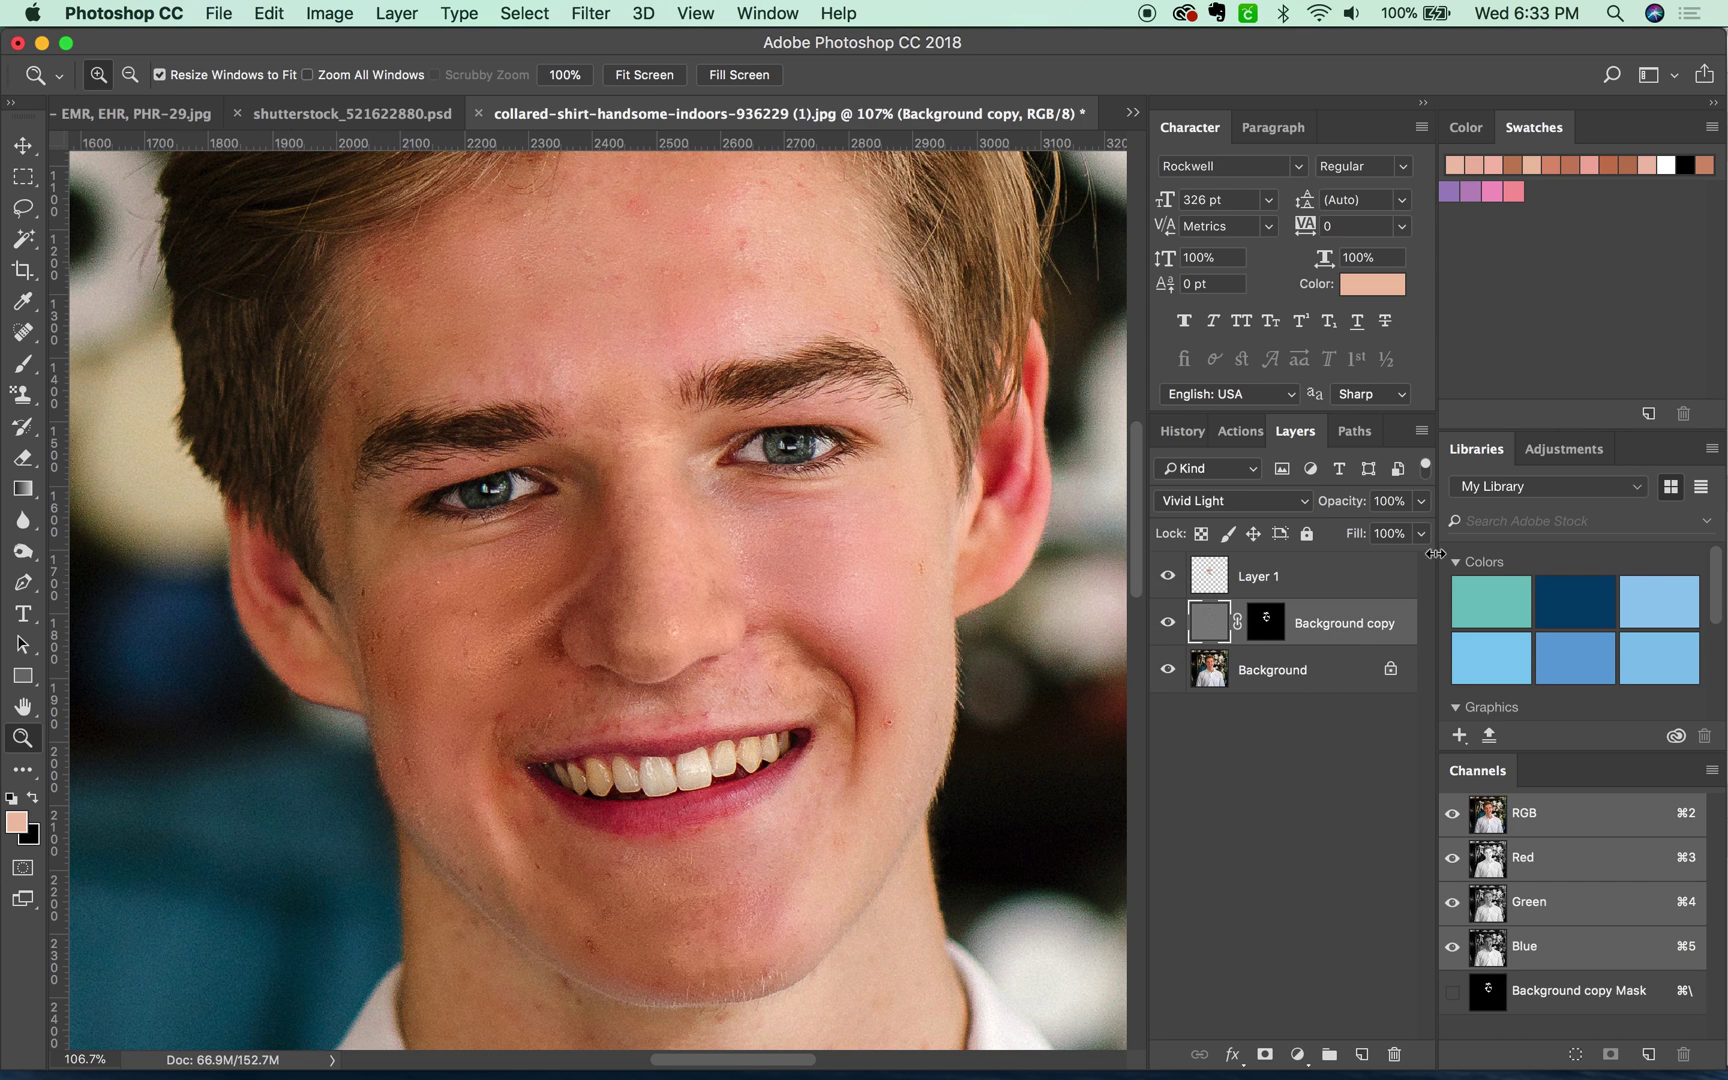
- Enter 50% opacity for the Background copy layer and zoom out to the whole portrait
type("50")
left_click(957, 679, "alt")
left_click(957, 679, "alt")
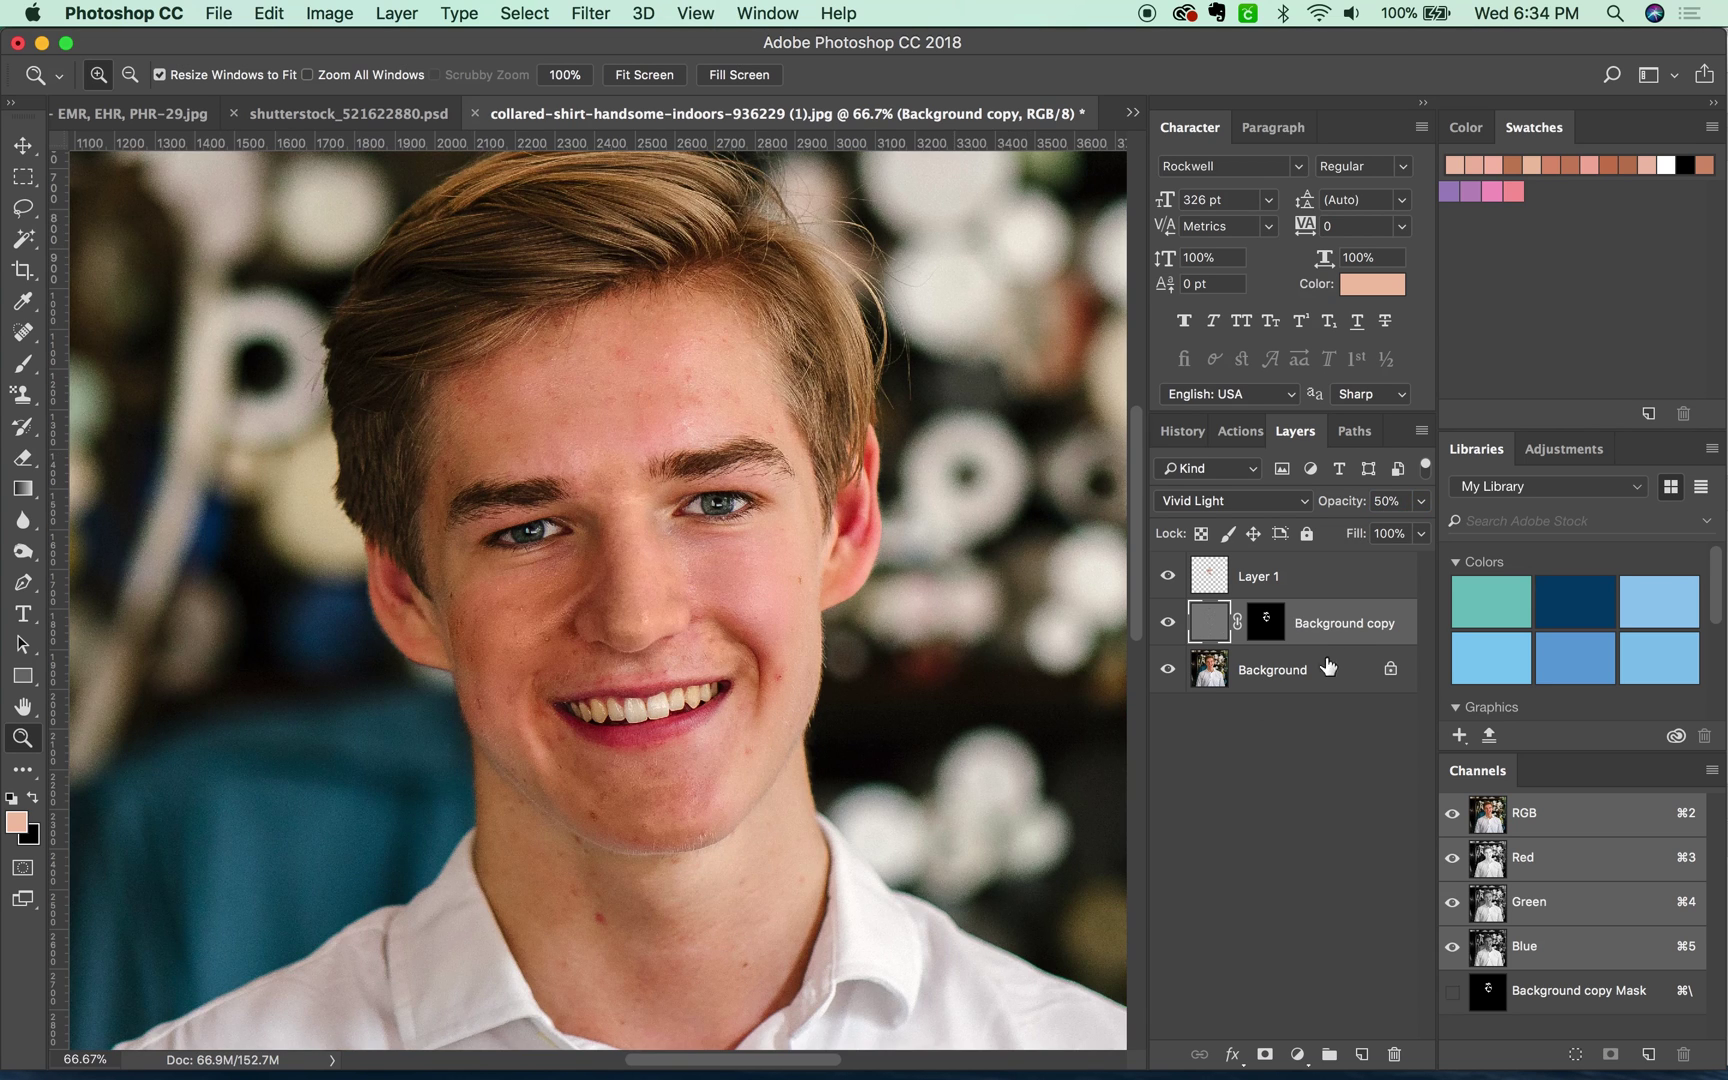
- Toggle the Background copy layer's visibility off and on to compare the softened smoothing
left_click(1168, 626)
left_click(1168, 626)
left_click(1168, 626)
left_click(1168, 626)
scroll(800, 910, "up", 3)
left_click_drag(790, 884, 795, 871)
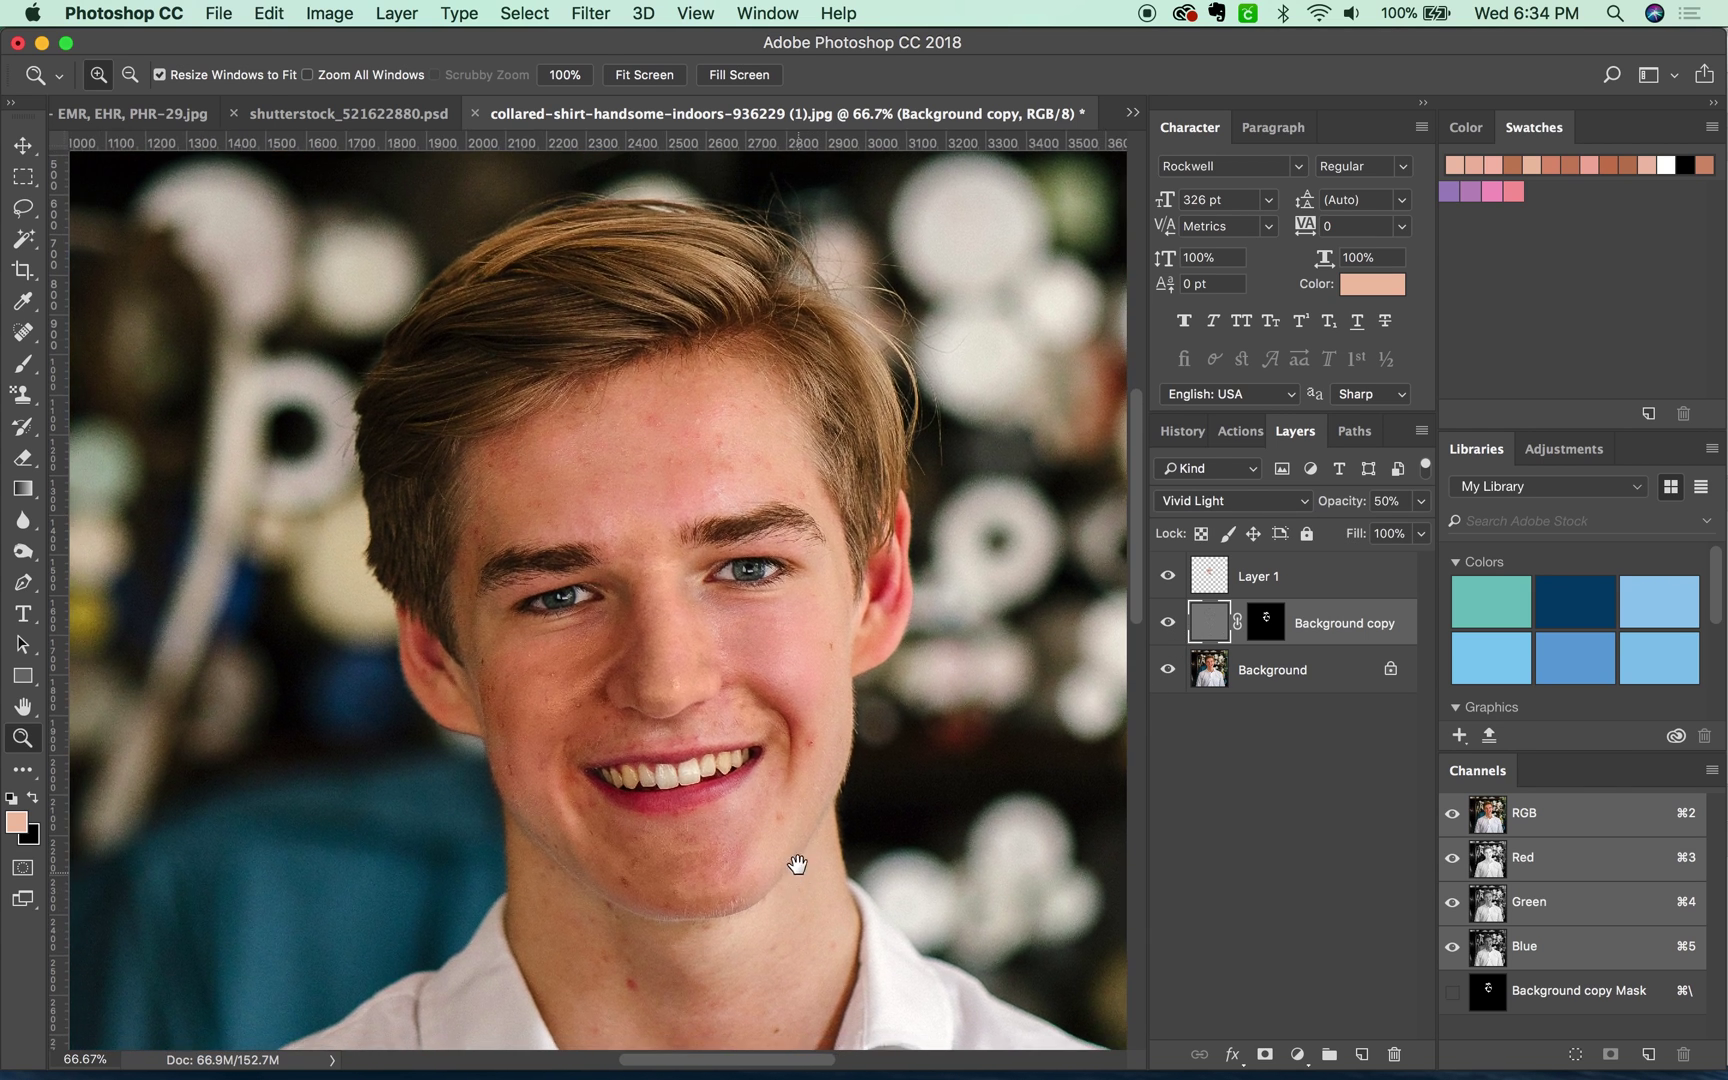